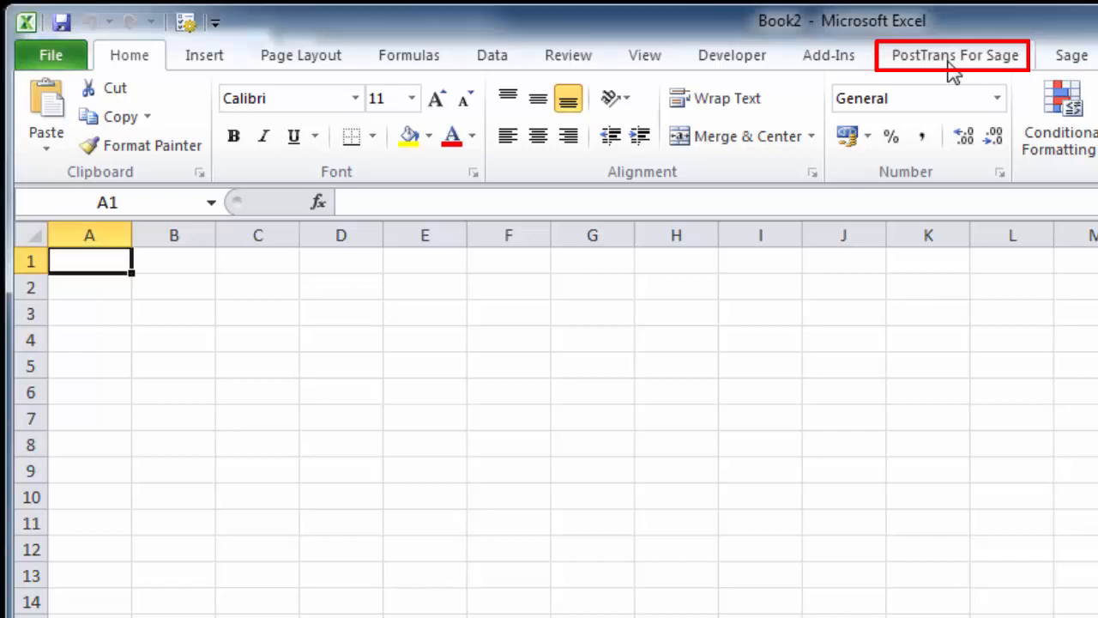
Create a new PostTrans template of type Sage50prod for product records and dismiss the training tips
left_click(950, 64)
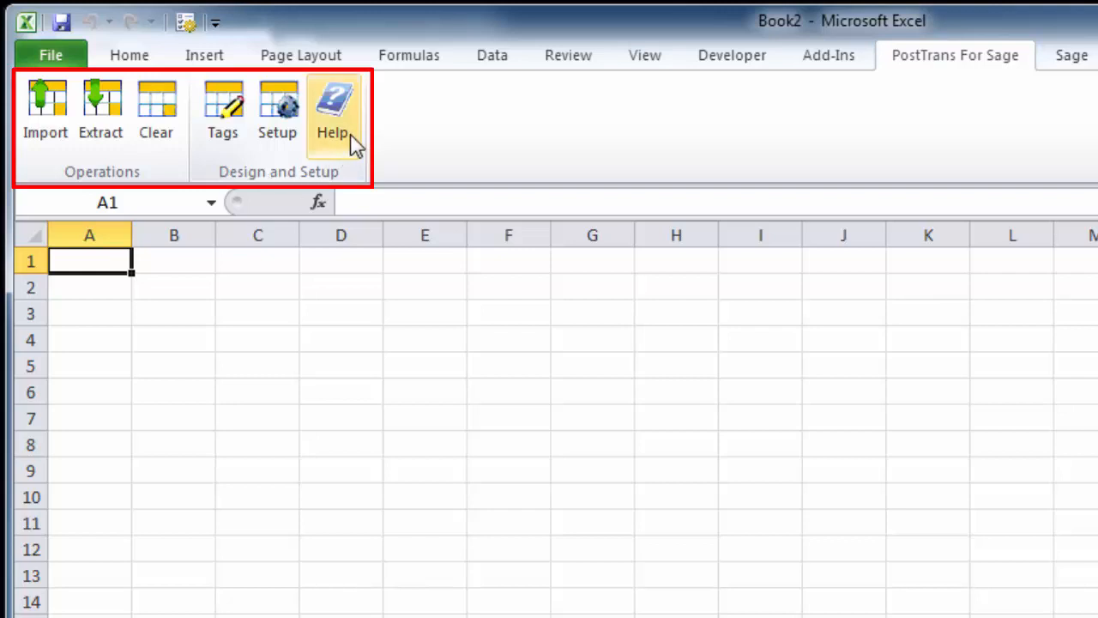
left_click(112, 121)
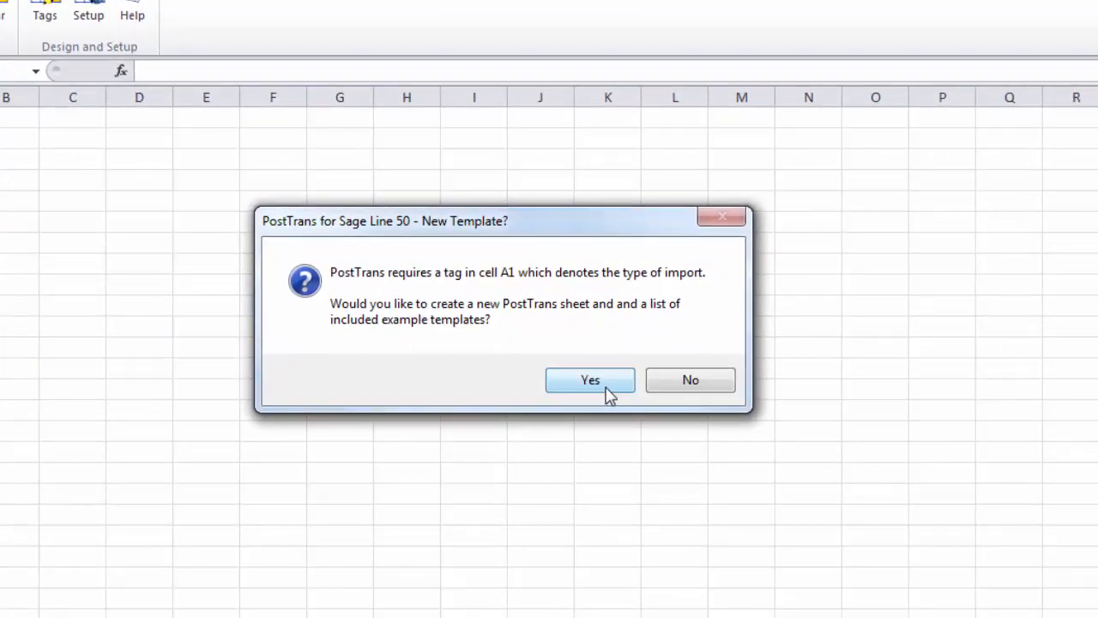
left_click(606, 384)
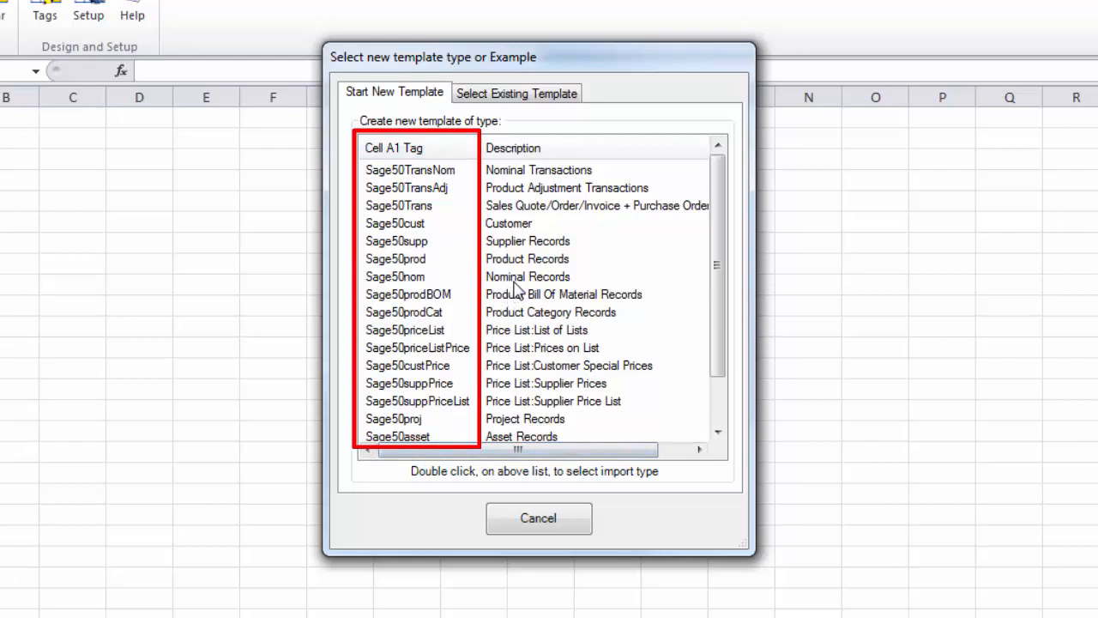
left_click(400, 262)
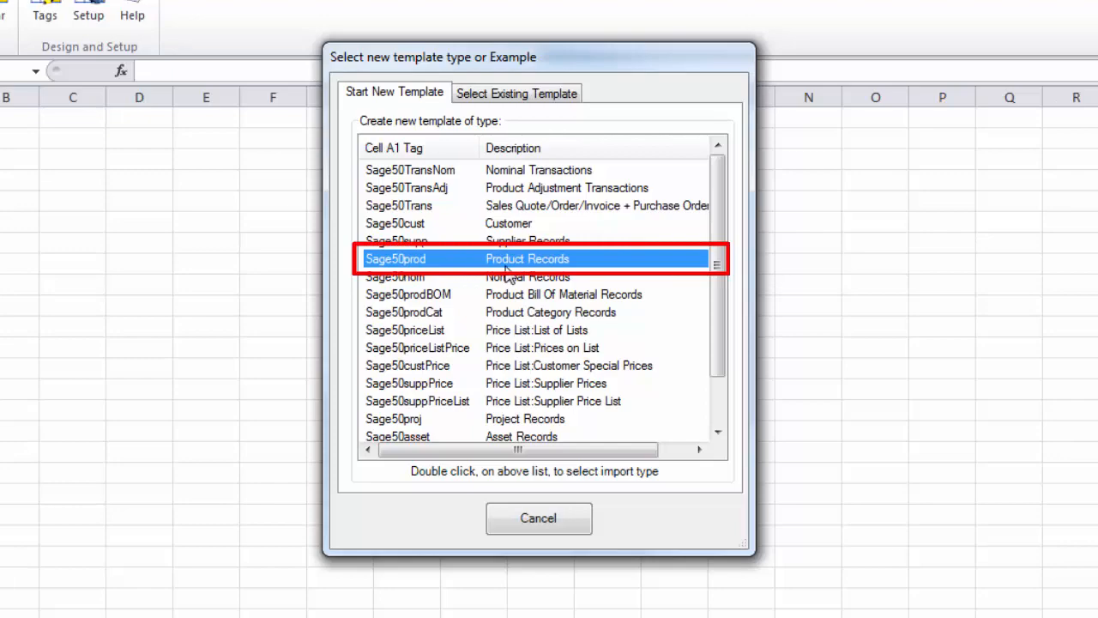
double_click(467, 264)
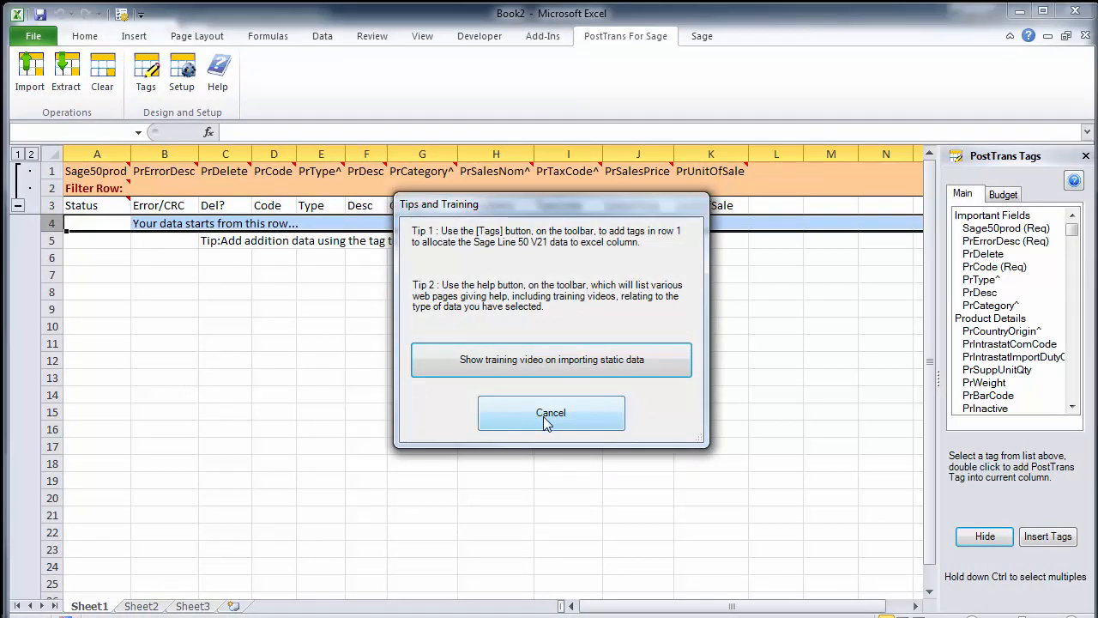
left_click(543, 416)
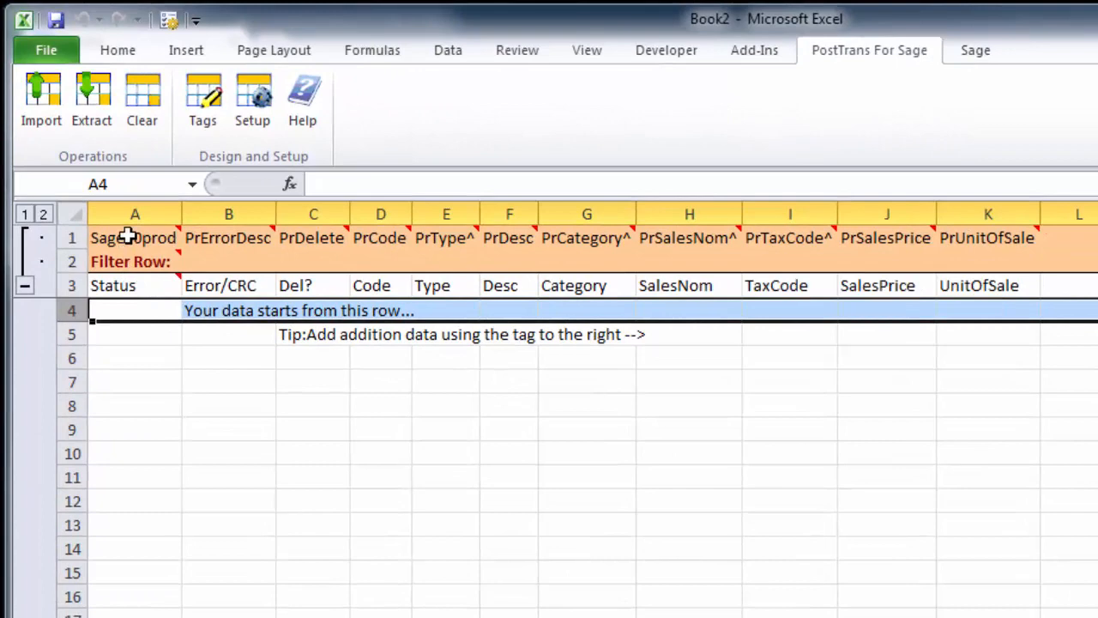
Examine the template's row 1 tags, the filter row, the heading row and the data cells beneath the headings
left_click(95, 169)
left_click(221, 238)
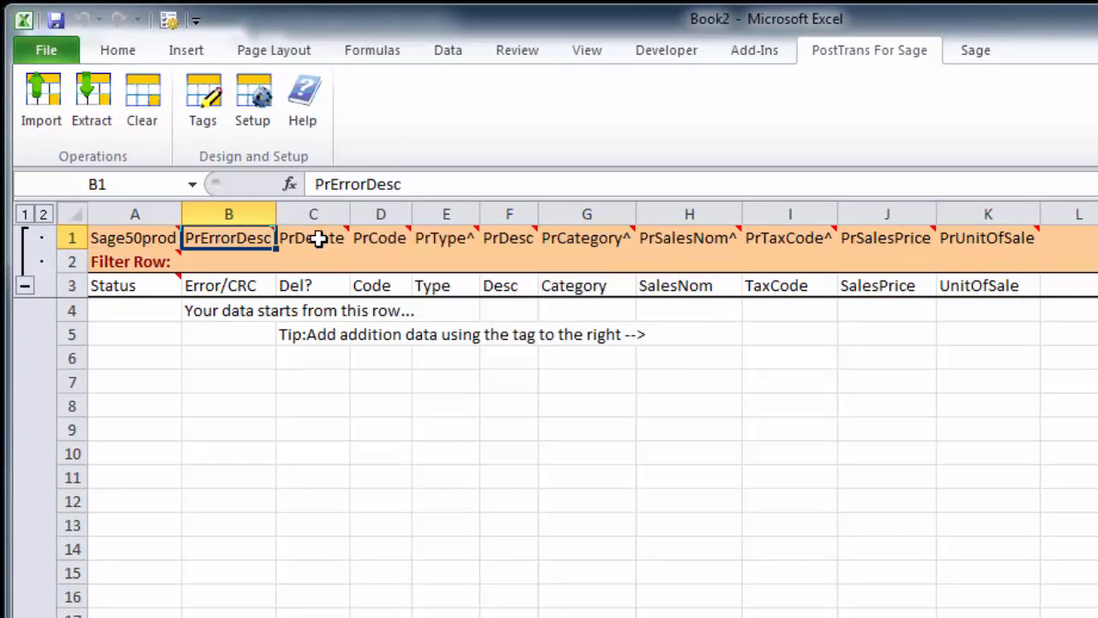
left_click(316, 238)
left_click(373, 238)
left_click(451, 241)
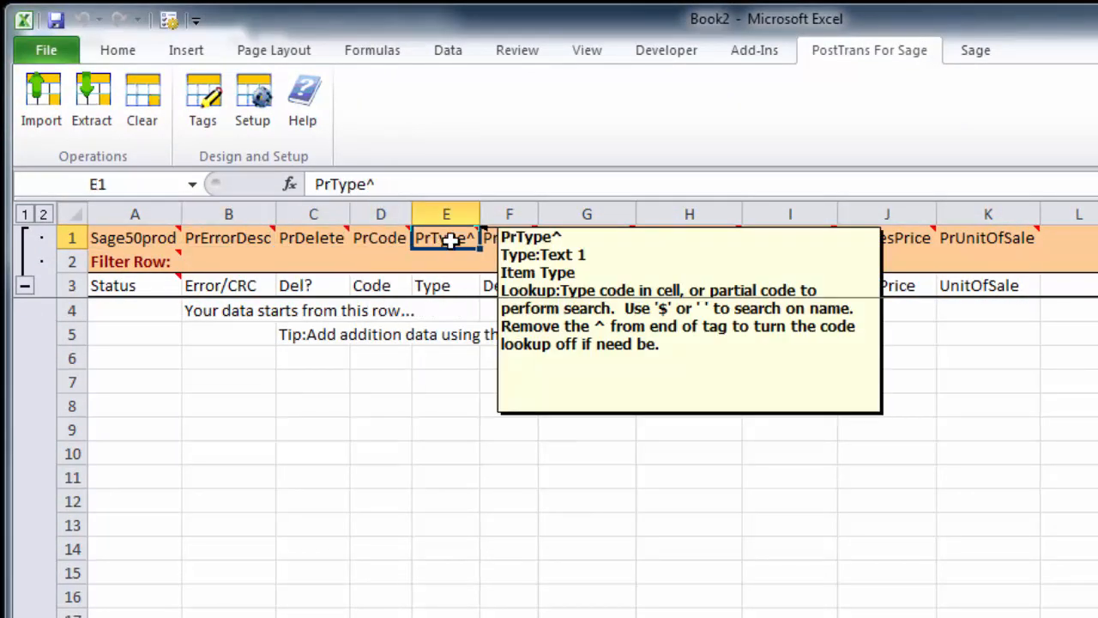
left_click_drag(433, 310, 427, 517)
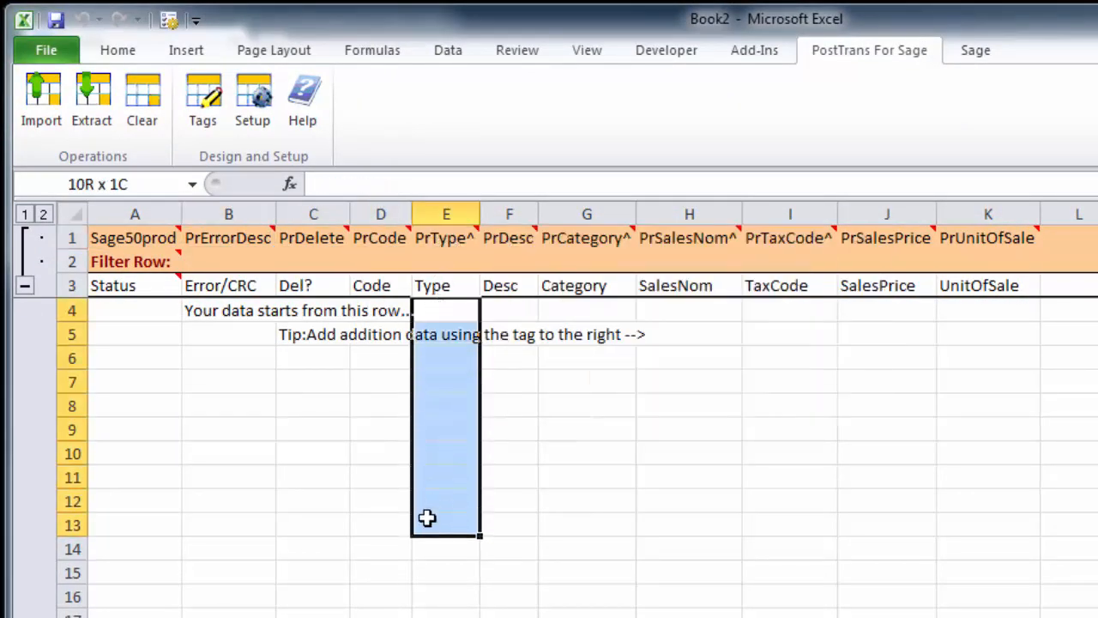
left_click_drag(375, 309, 355, 529)
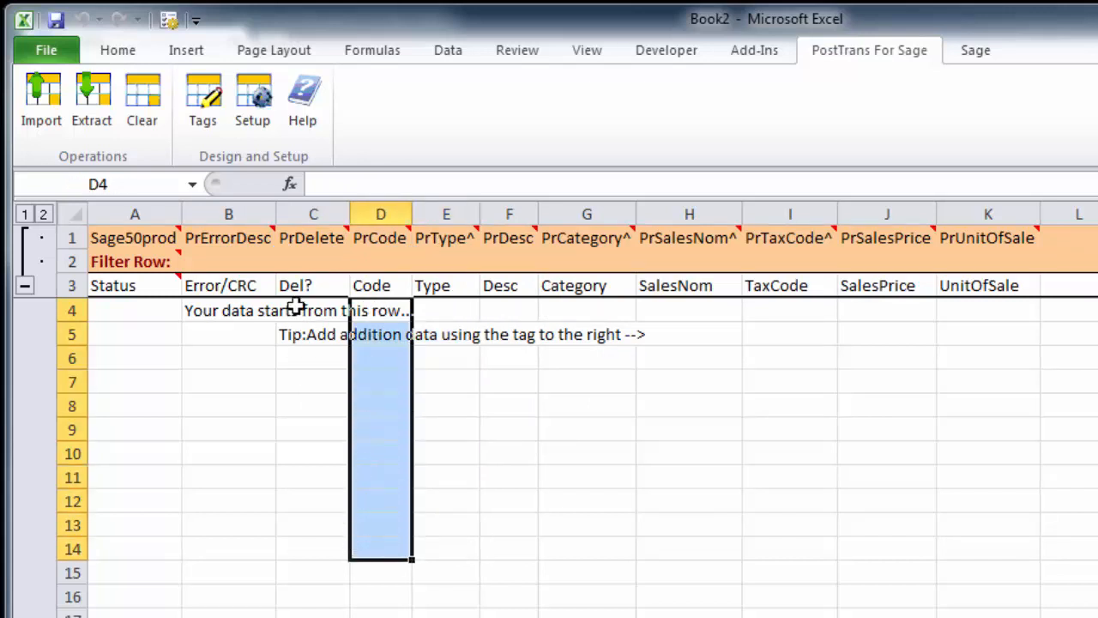
left_click_drag(296, 312, 284, 514)
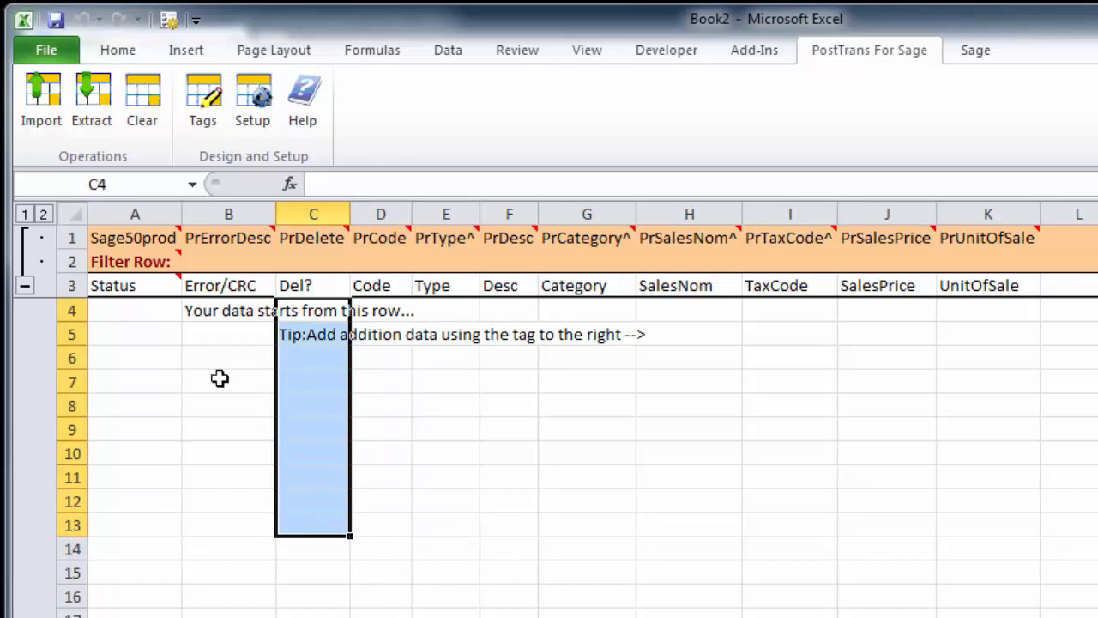
left_click(72, 263)
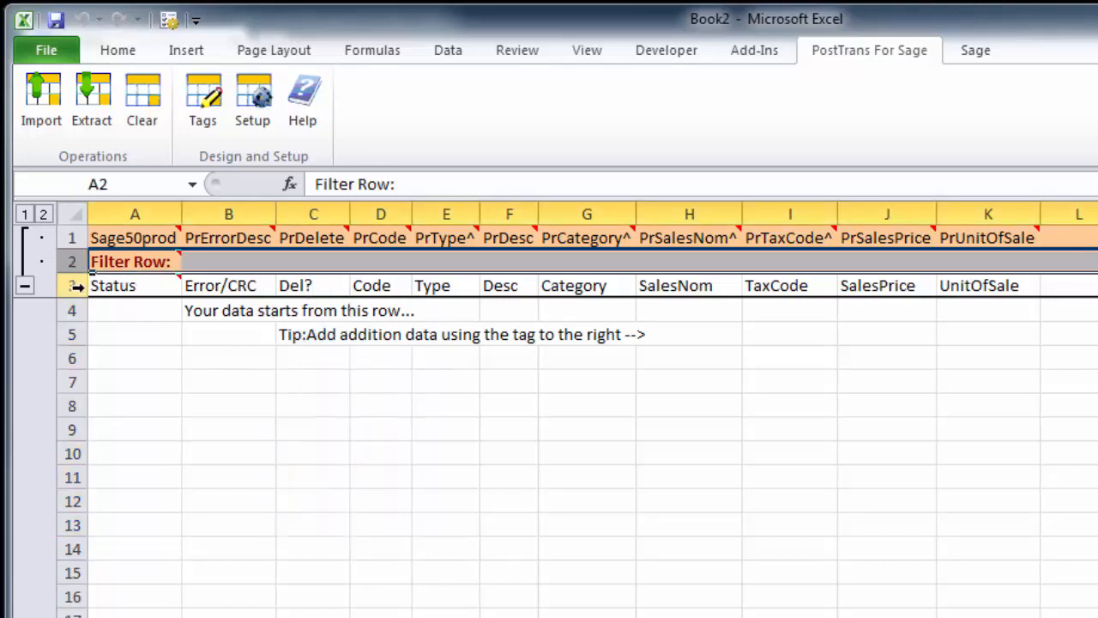
left_click(76, 285)
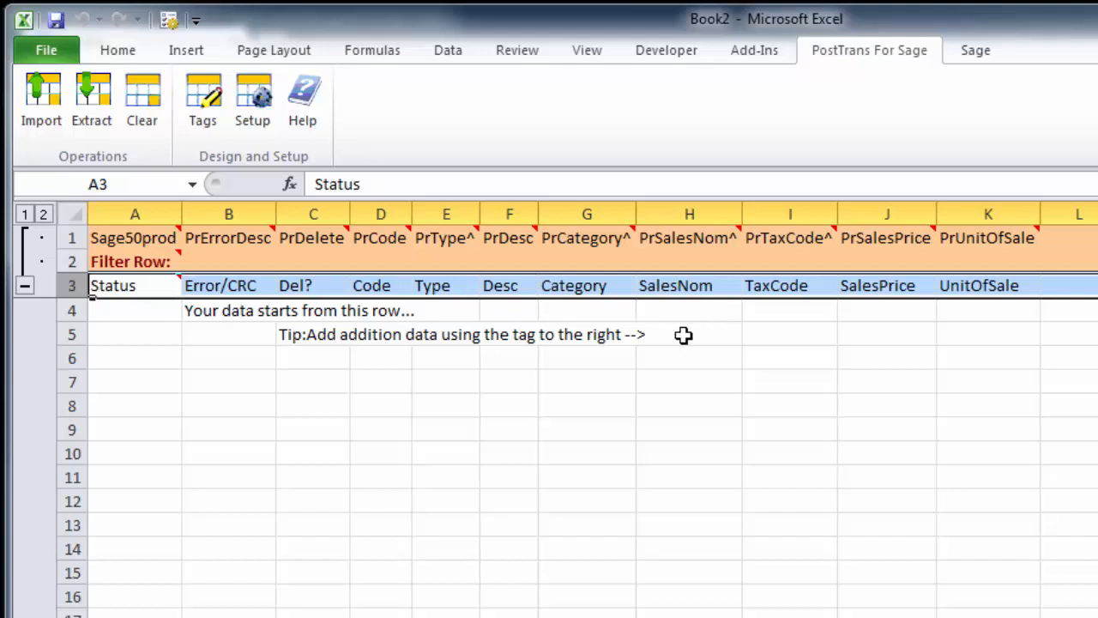
left_click(657, 285)
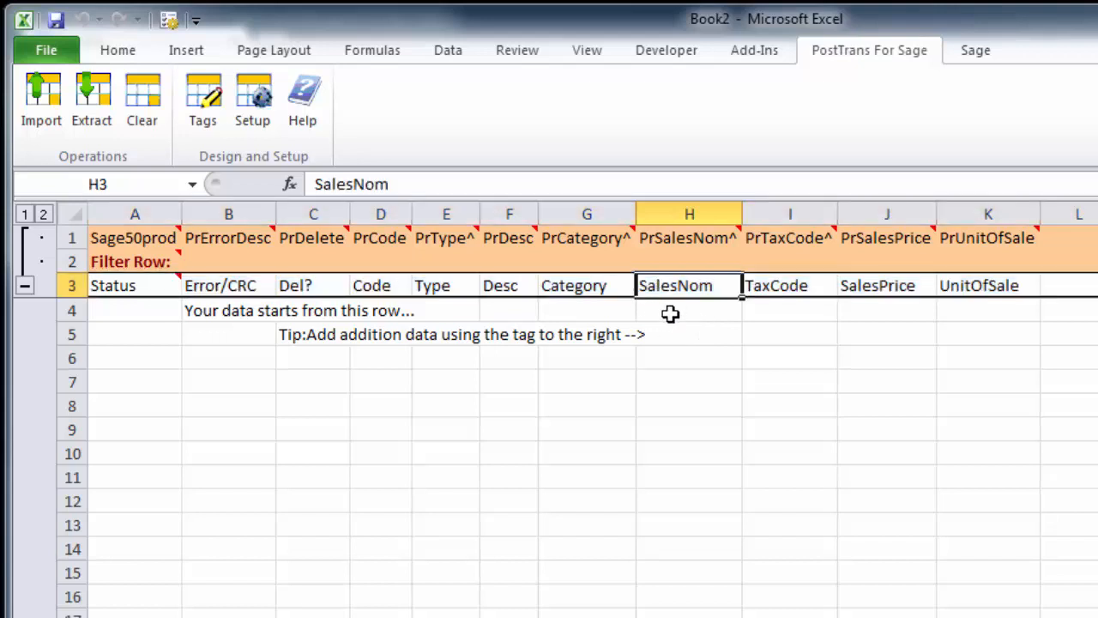
left_click_drag(669, 314, 646, 508)
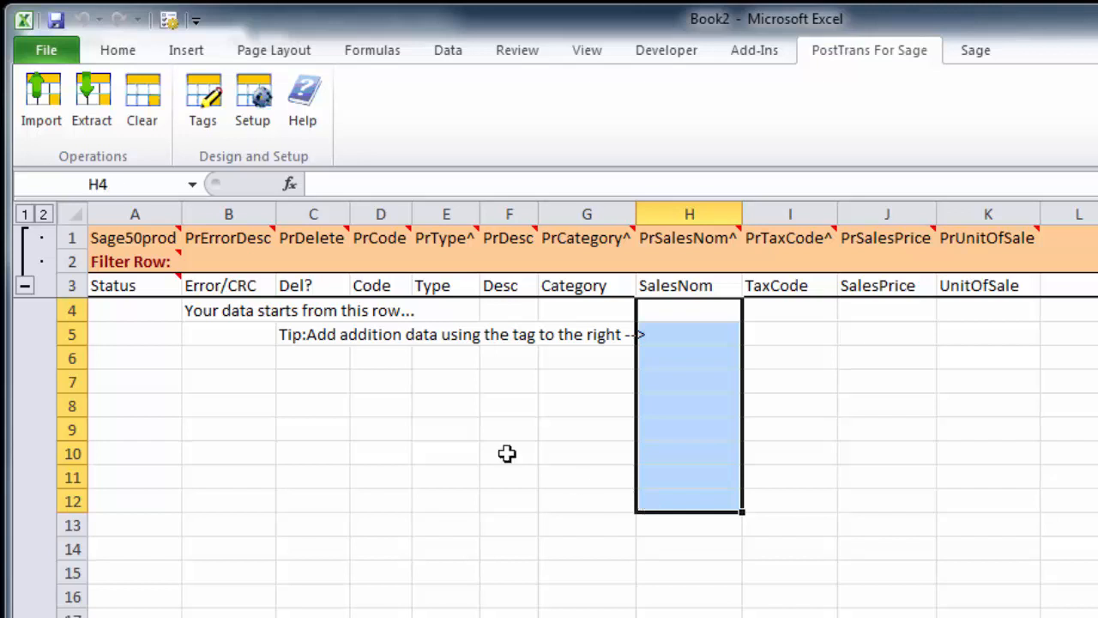
Inspect the Sage50prod import tag in A1, the neighbouring PrErrorDesc and PrDelete tags, and the Error/CRC column
left_click(120, 240)
mouse_move(122, 255)
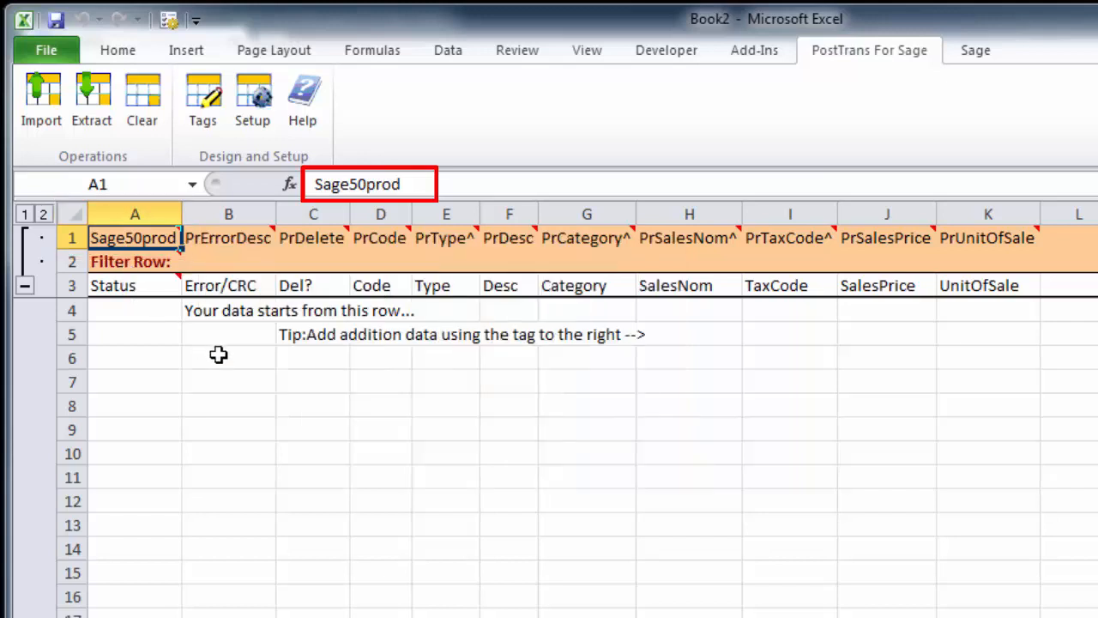
left_click(219, 242)
left_click(306, 239)
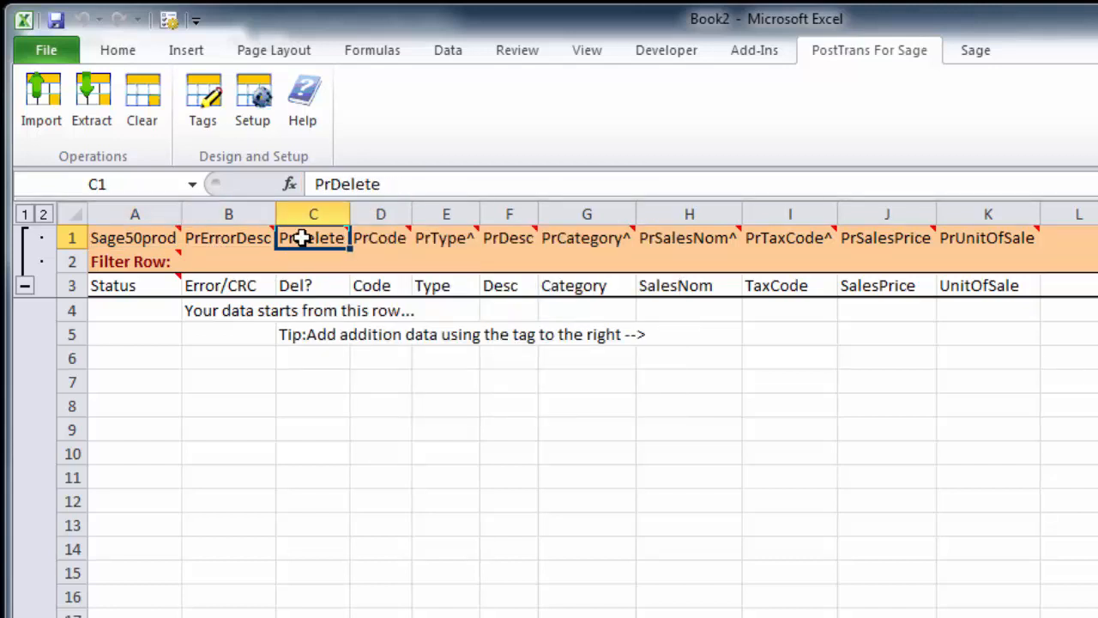
left_click(233, 243)
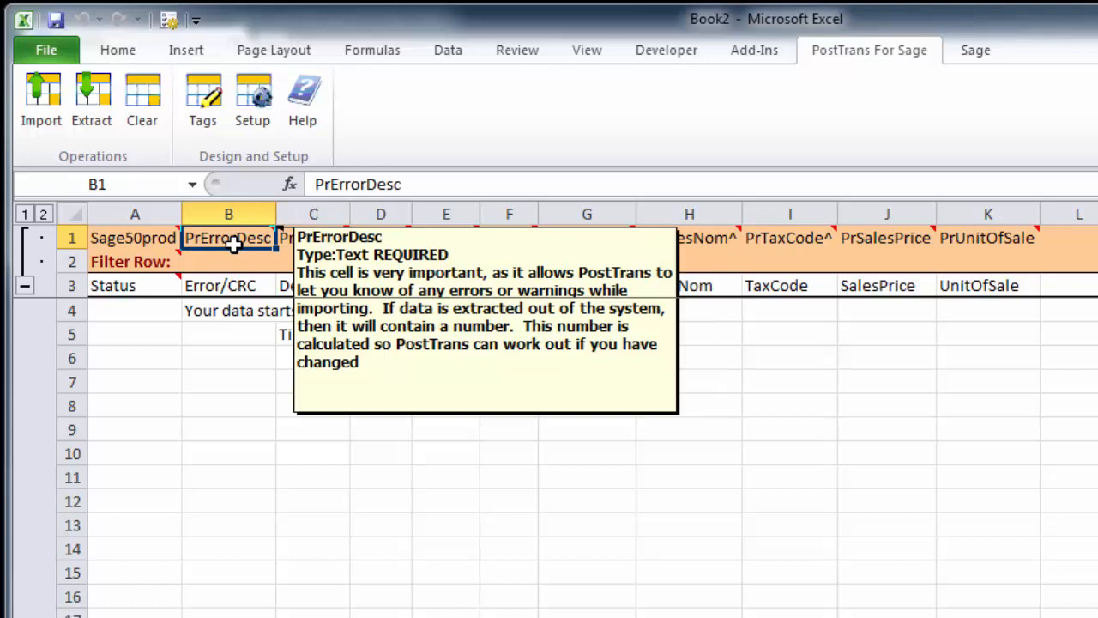
left_click_drag(228, 360, 228, 617)
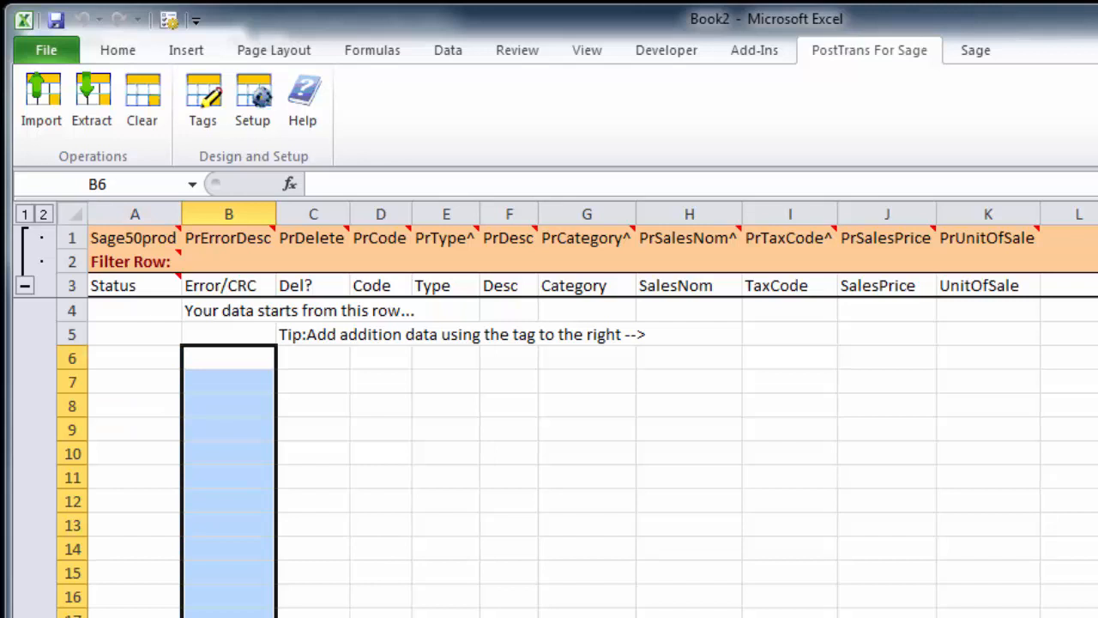
Enter x in the Del? column for rows 8, 10, 13 and 15 to flag those records for deletion
left_click(315, 239)
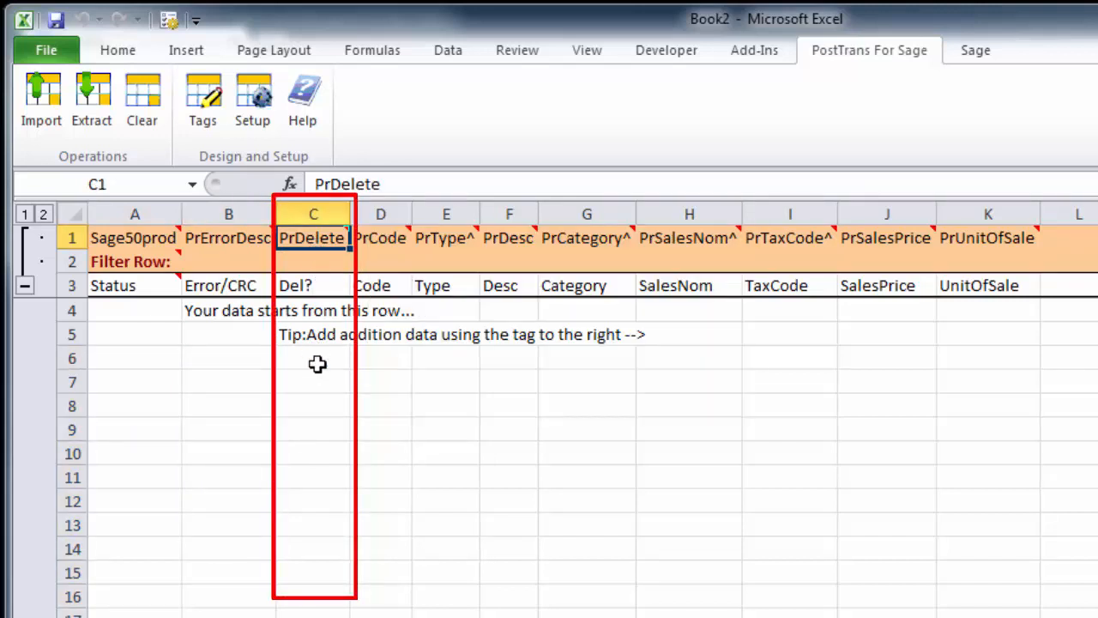
left_click(320, 398)
type("x")
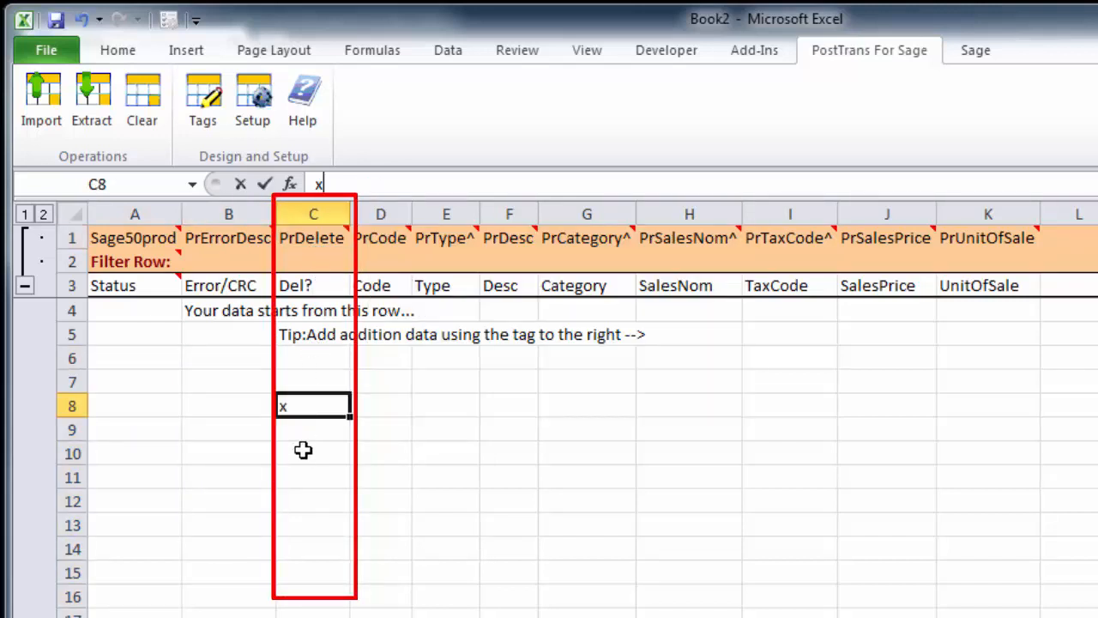
left_click(306, 450)
type("x")
left_click(302, 533)
type("x")
left_click(303, 569)
type("x")
left_click(311, 497)
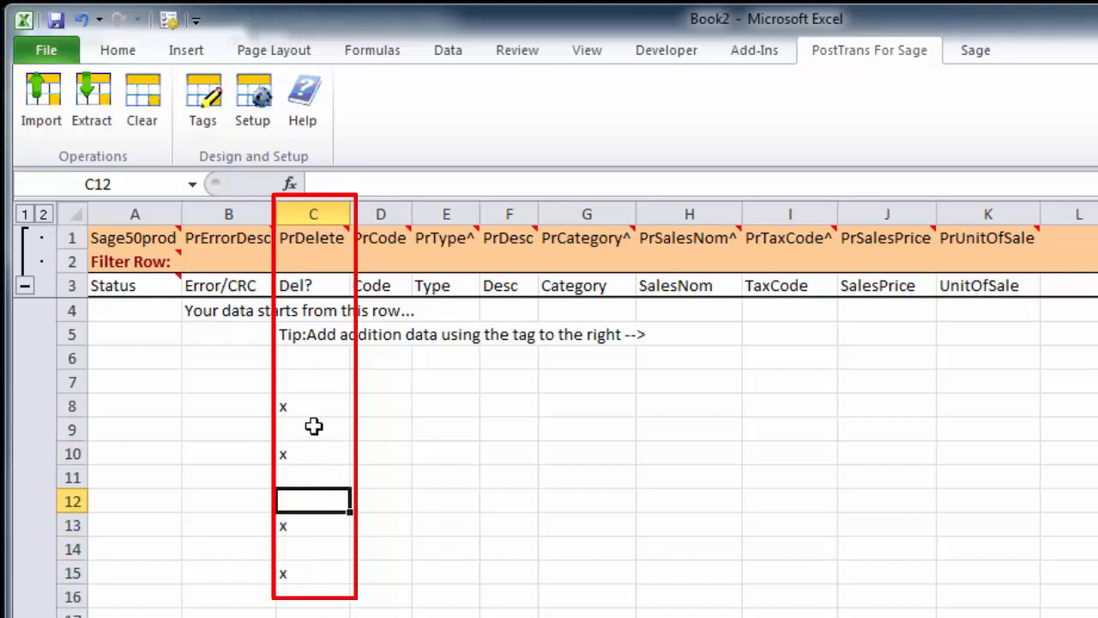
Clear all the x marks from the Del? column
left_click(307, 384)
left_click_drag(307, 393, 294, 611)
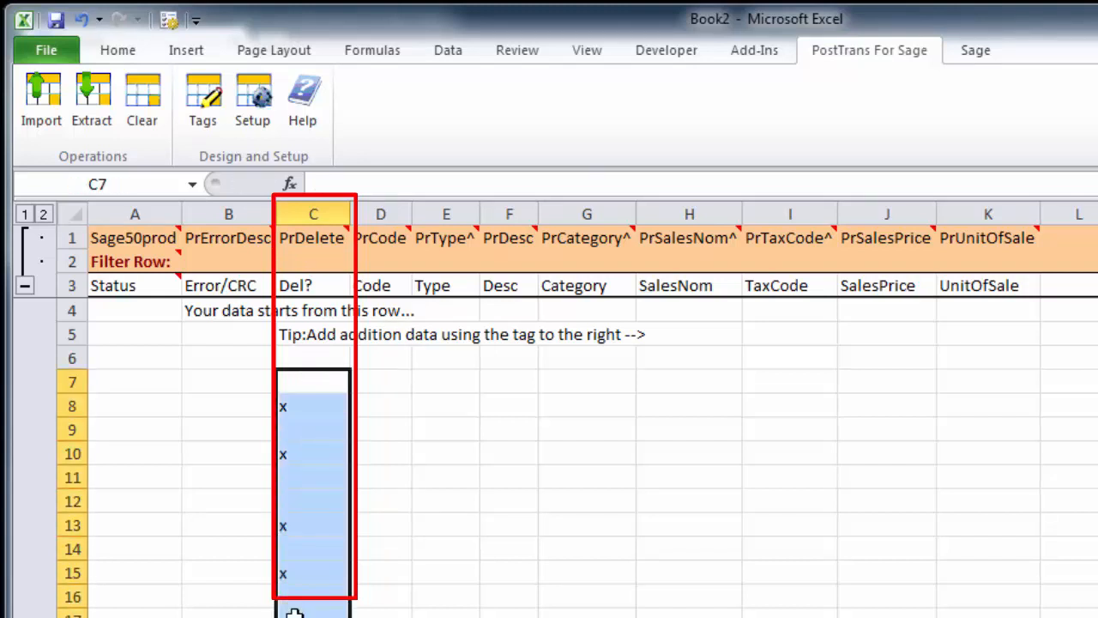
key("Delete")
Delete the whole PrDelete column from the template
left_click(314, 214)
right_click(320, 218)
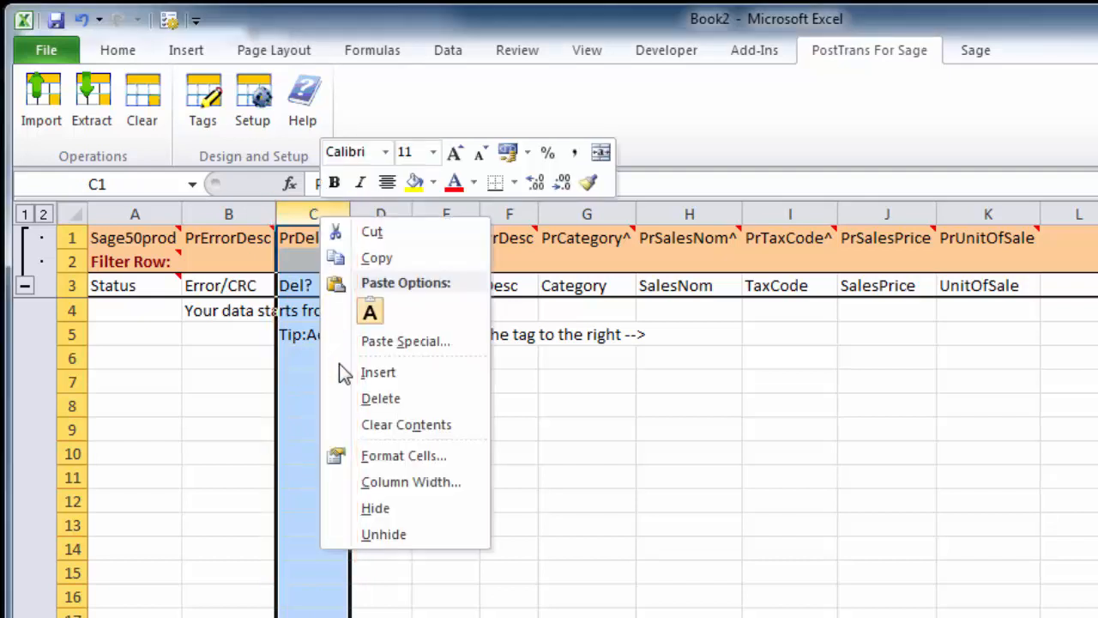
left_click(396, 405)
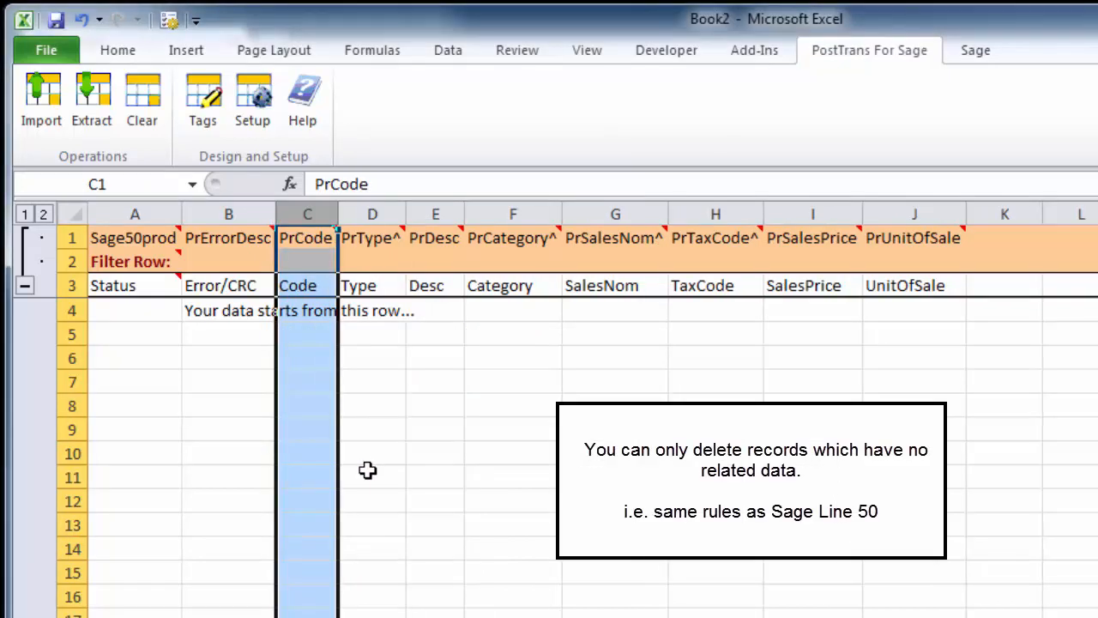
left_click(307, 336)
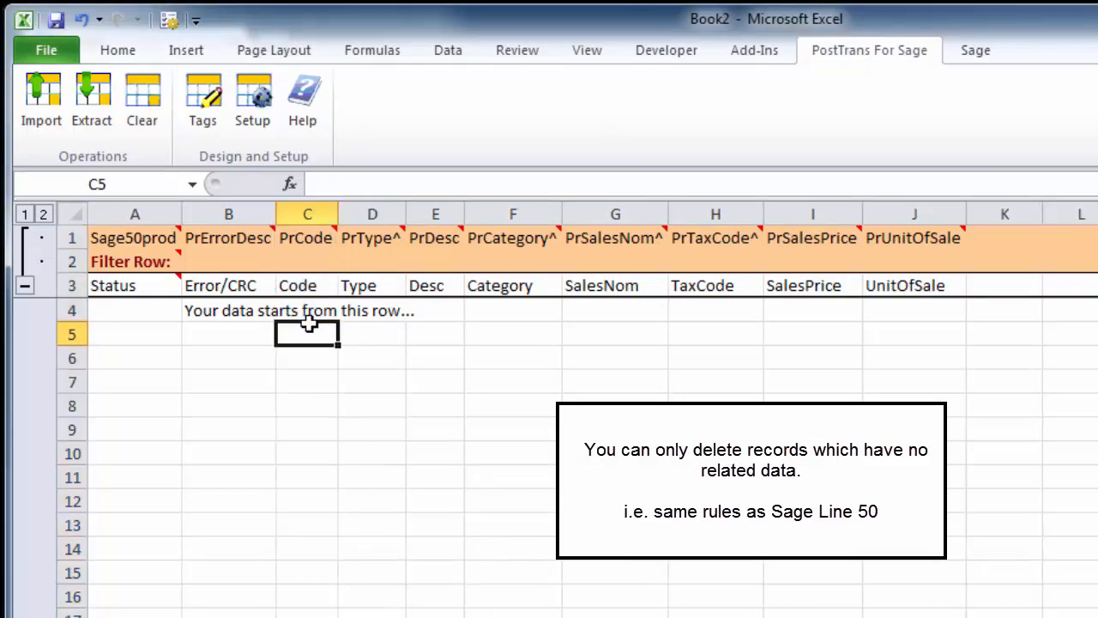
left_click(386, 341)
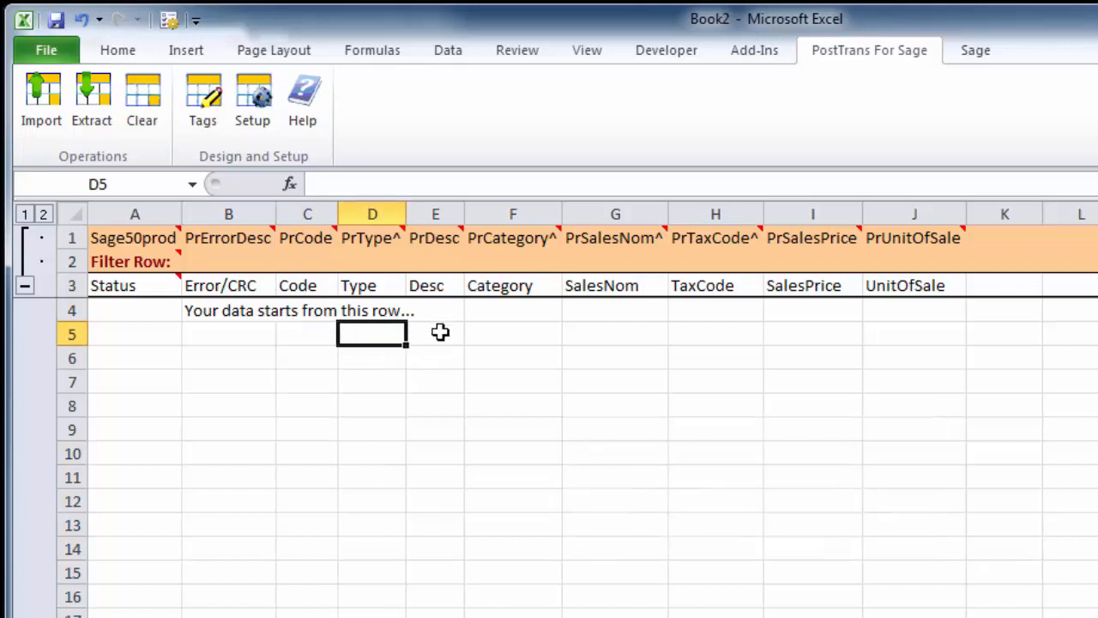
left_click(440, 332)
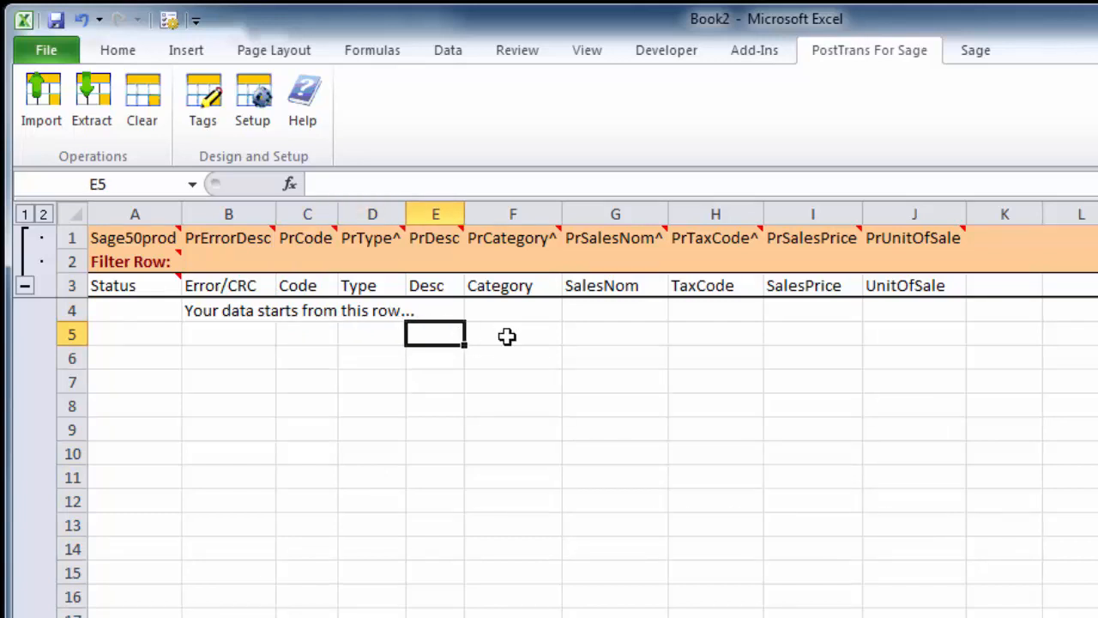
Extract the product records from Sage without a filter, overwriting all existing rows, and close the completion message
left_click(91, 114)
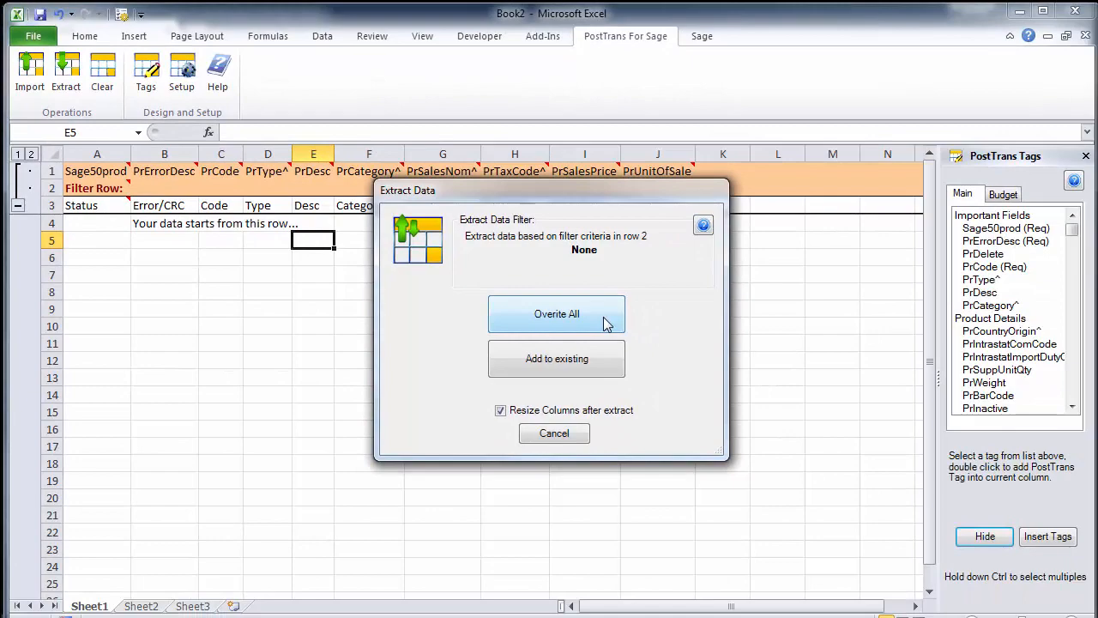
left_click(605, 323)
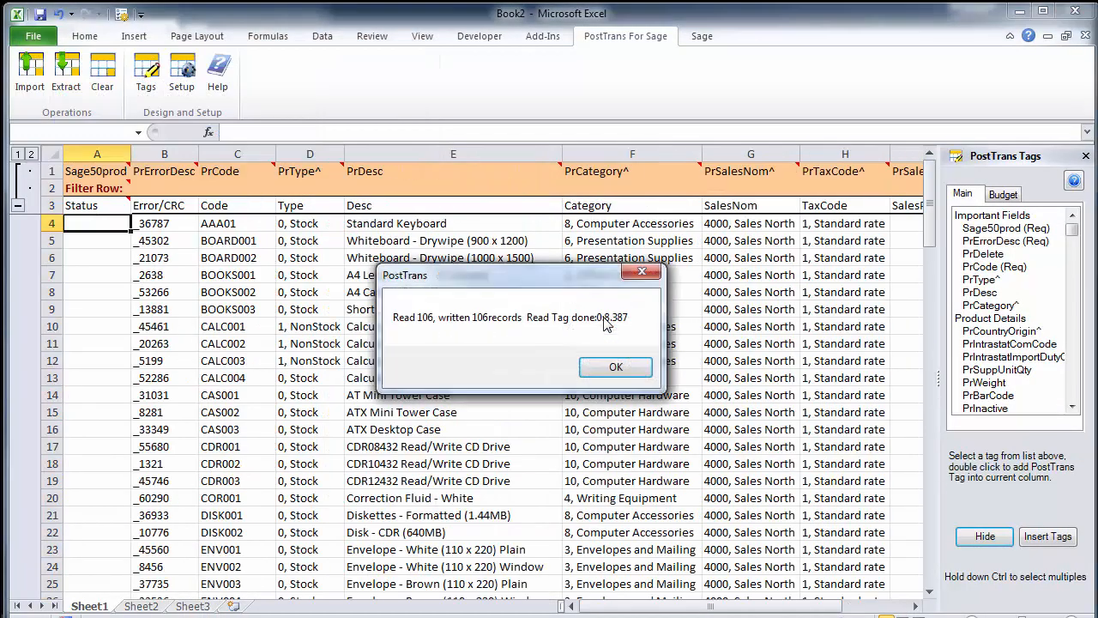
left_click(605, 376)
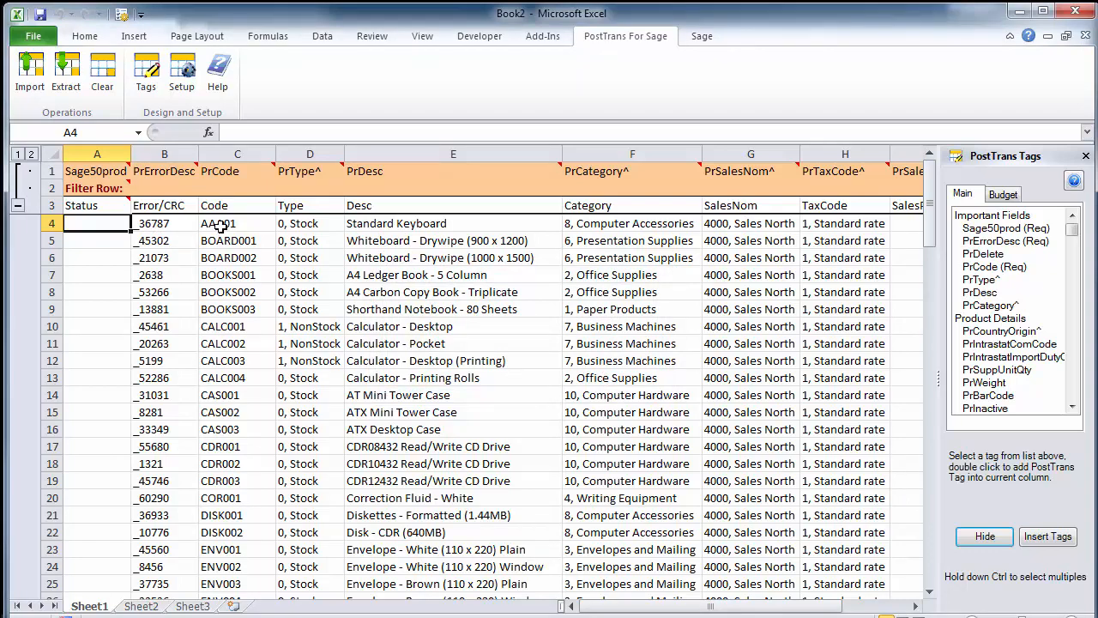
Review the extracted product codes, types, descriptions and categories, and the SalesNom and TaxCode columns
left_click_drag(221, 225, 236, 455)
left_click_drag(307, 241, 328, 293)
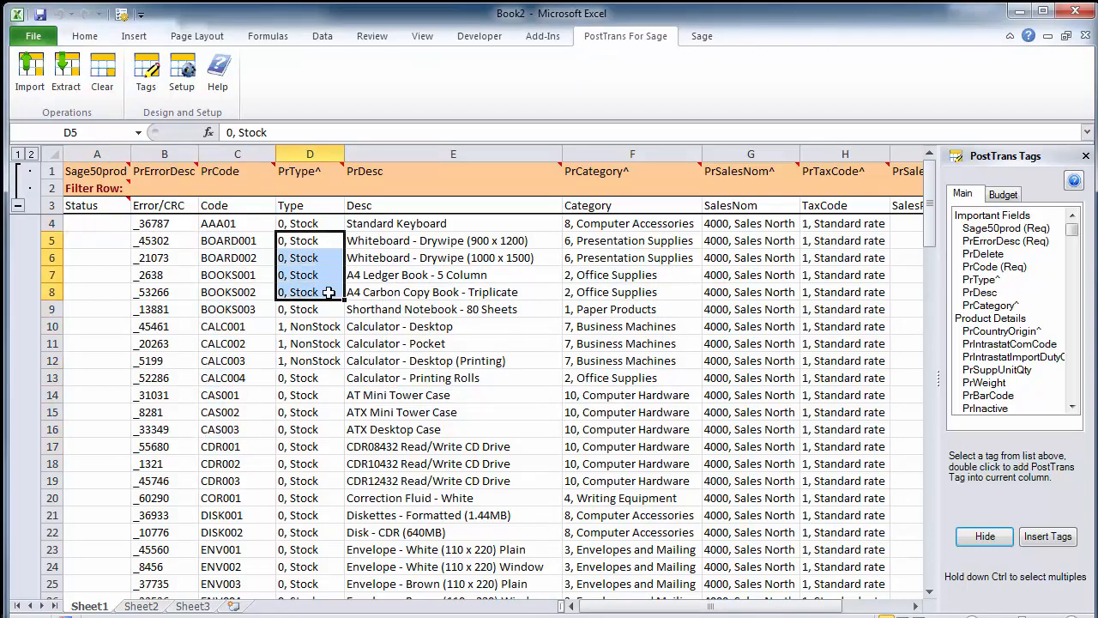
left_click(394, 259)
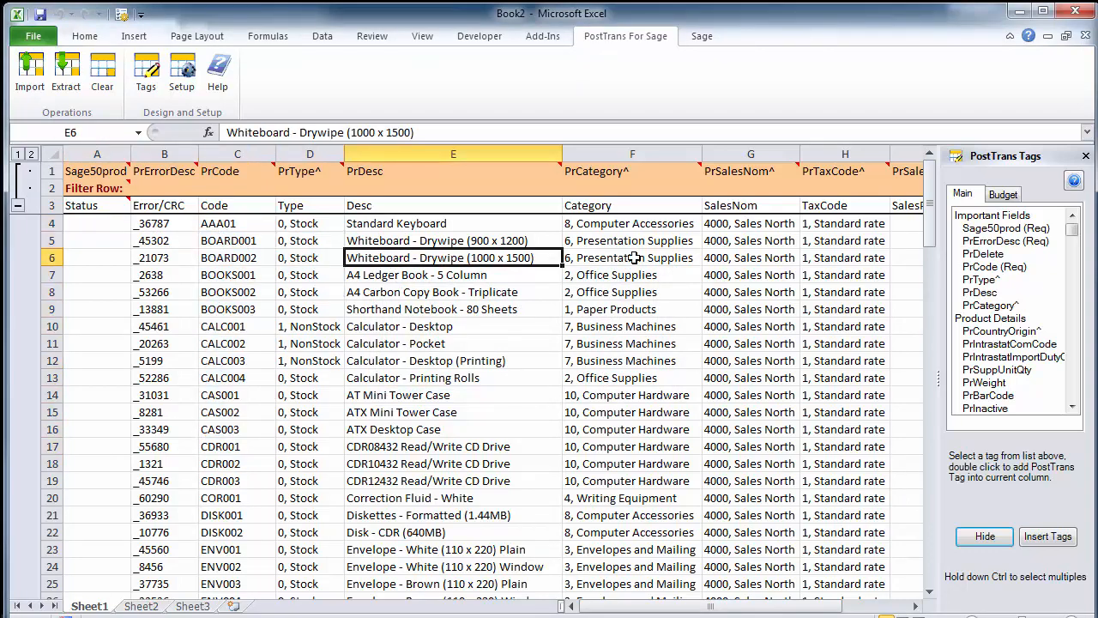
left_click_drag(634, 257, 643, 275)
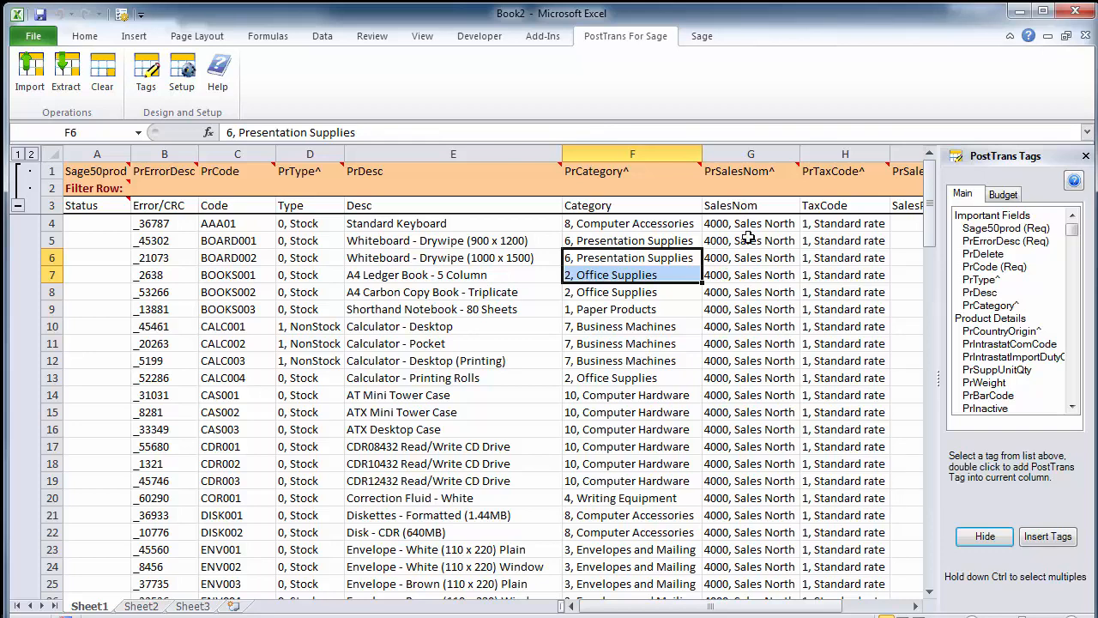
left_click_drag(754, 154, 845, 148)
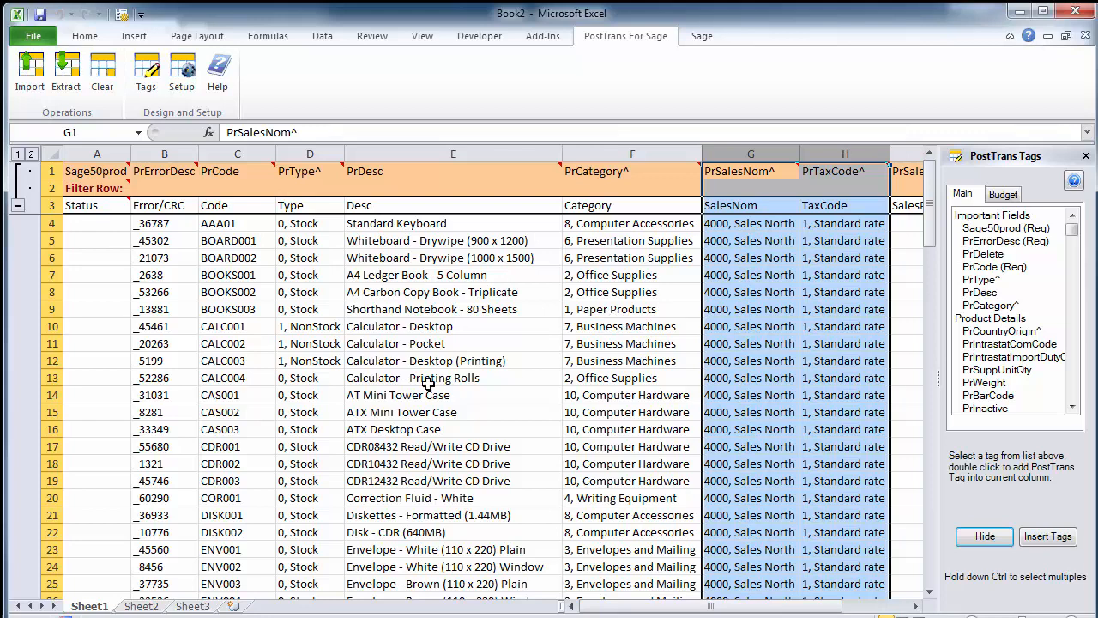
Examine the caret at the end of the PrCategory^ tag in the header of the Category column
left_click(598, 308)
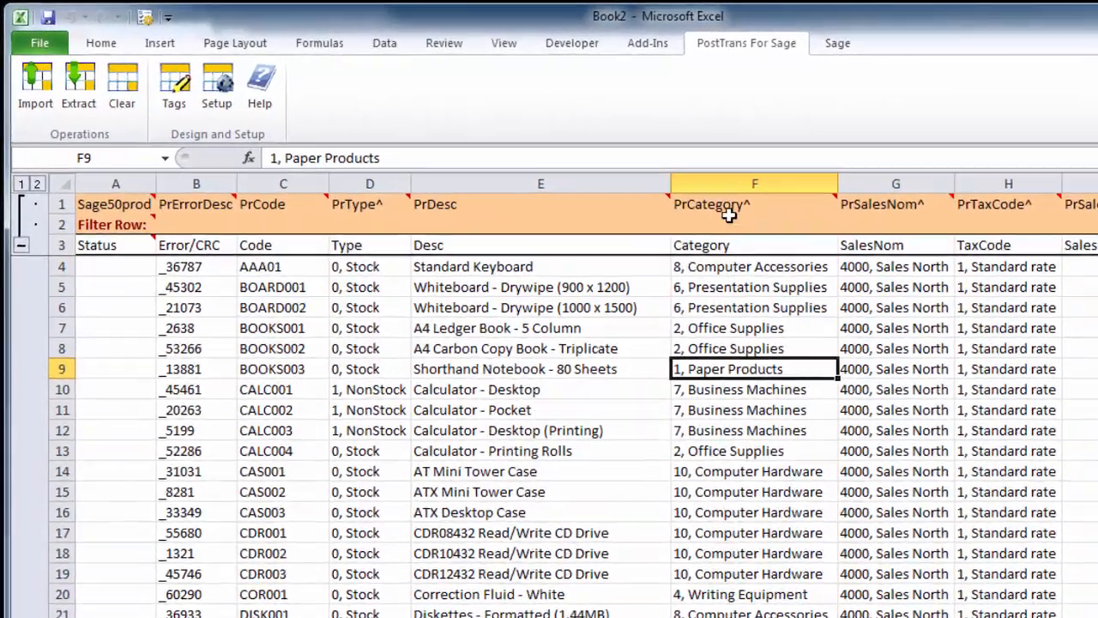
left_click(621, 172)
left_click_drag(403, 187, 413, 187)
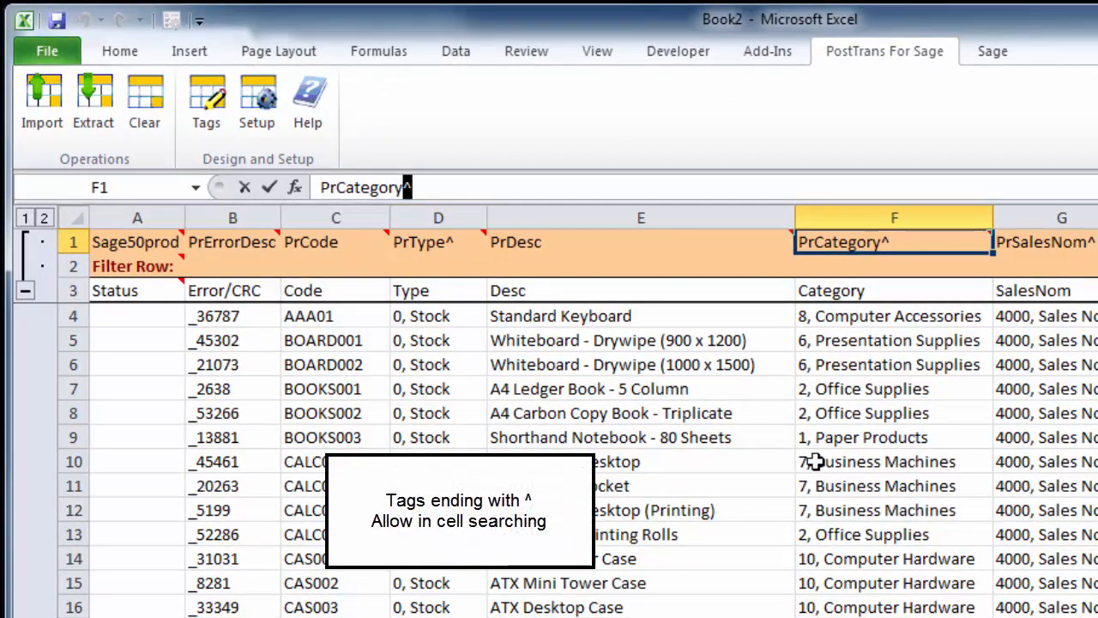
Clear the category of product BOOKS003 and choose 7, Business Machines from the product category lookup instead
left_click(841, 442)
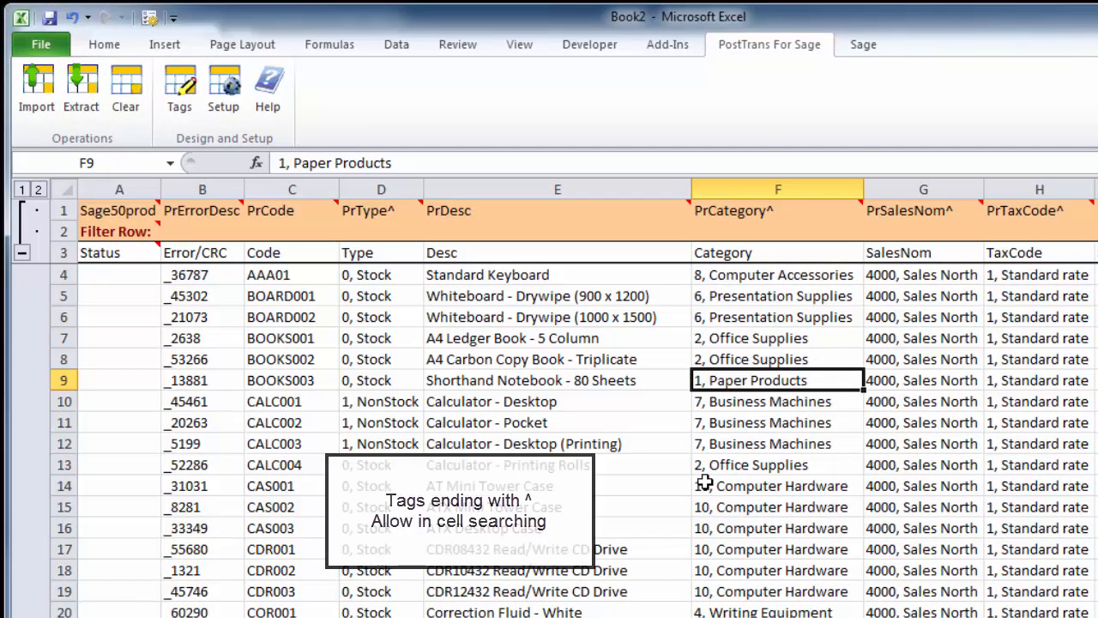
key("BackSpace")
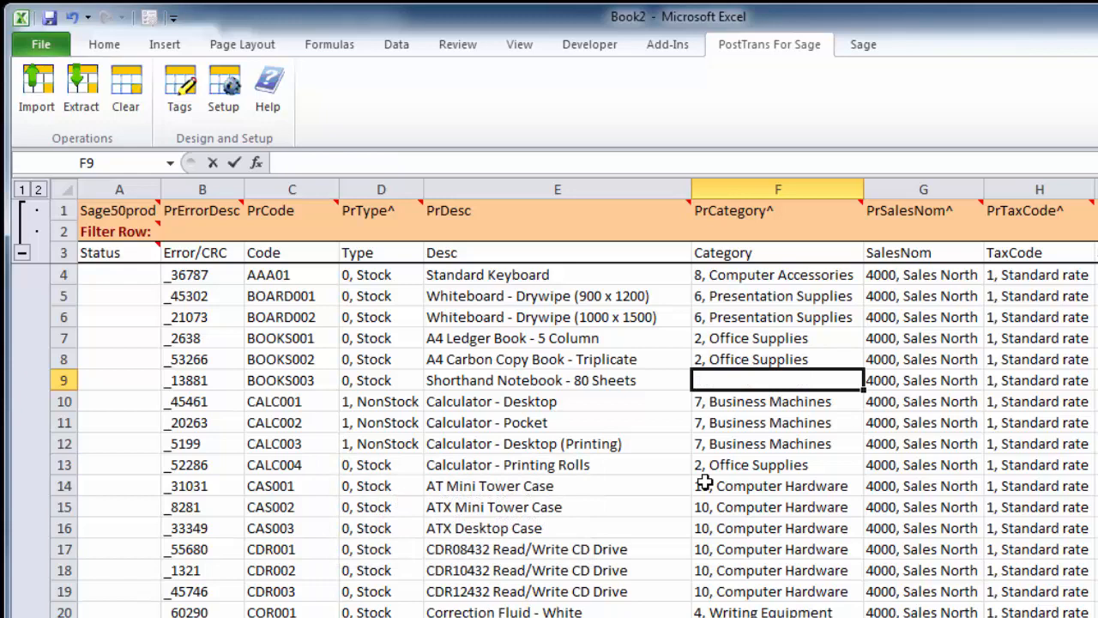
key("Tab")
key("Down")
key("Down")
key("Down")
key("Down")
key("Down")
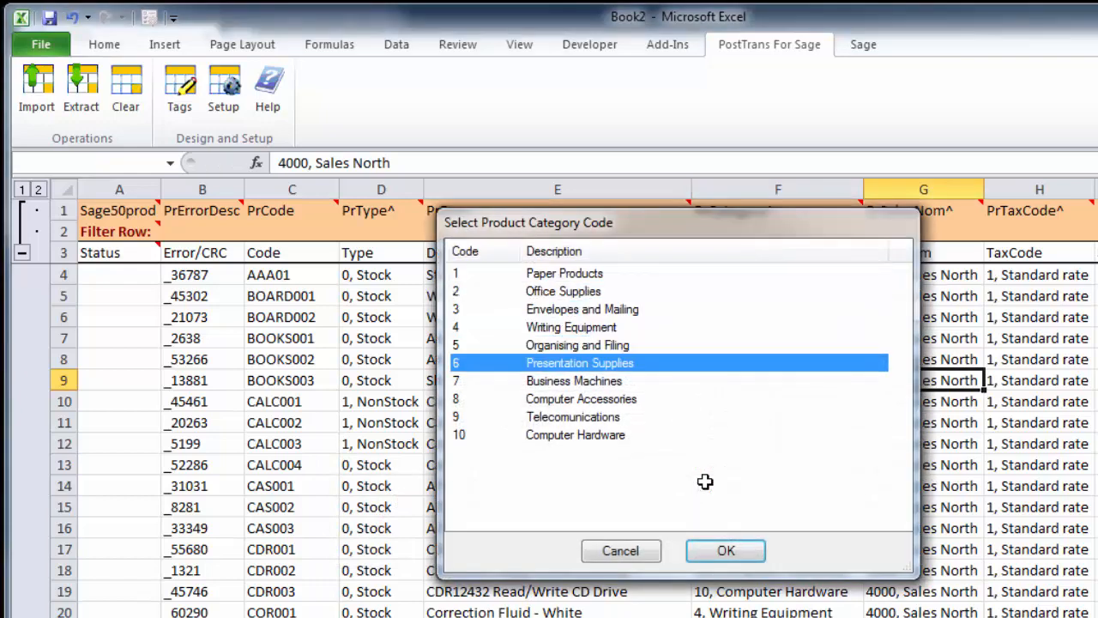
key("Down")
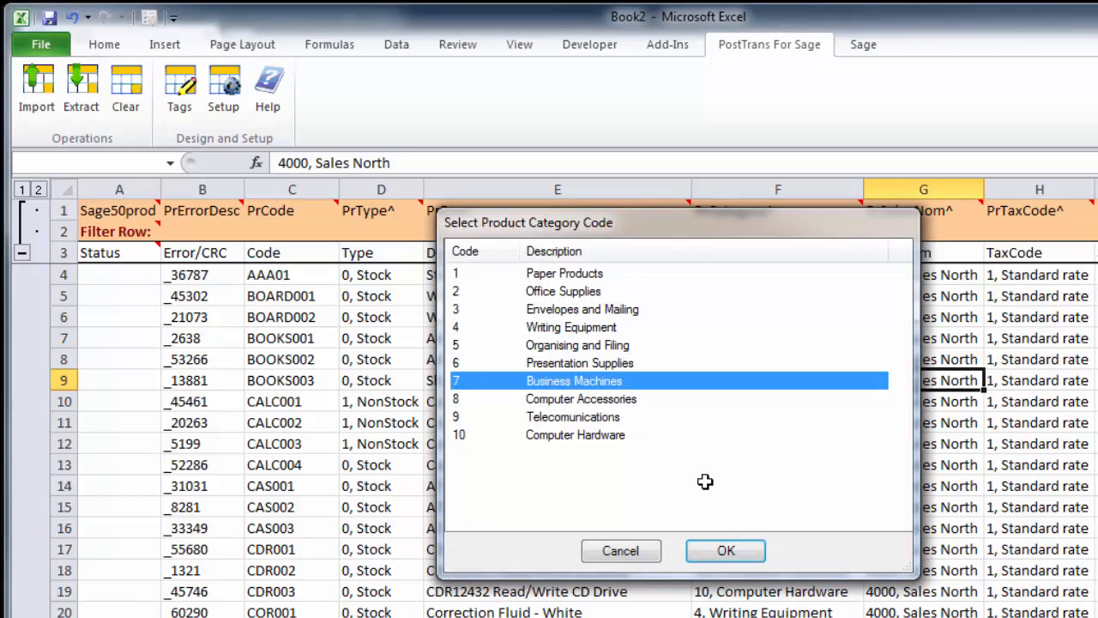
key("Return")
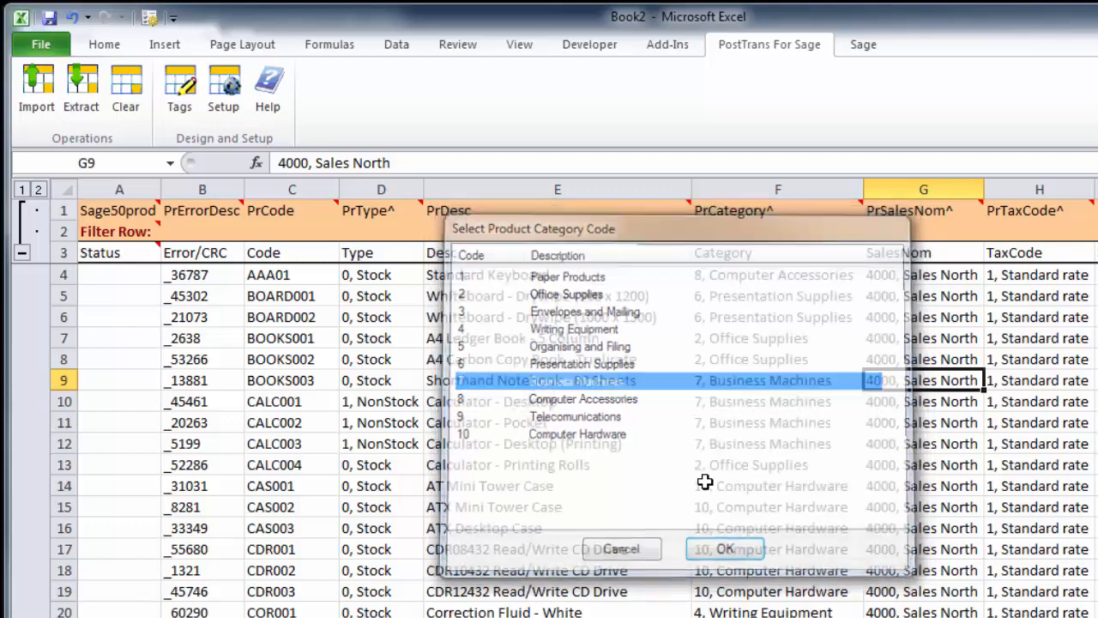
Set the category of the Calculator - Pocket product (CALC002) by entering category code 3
key("Left")
key("Down")
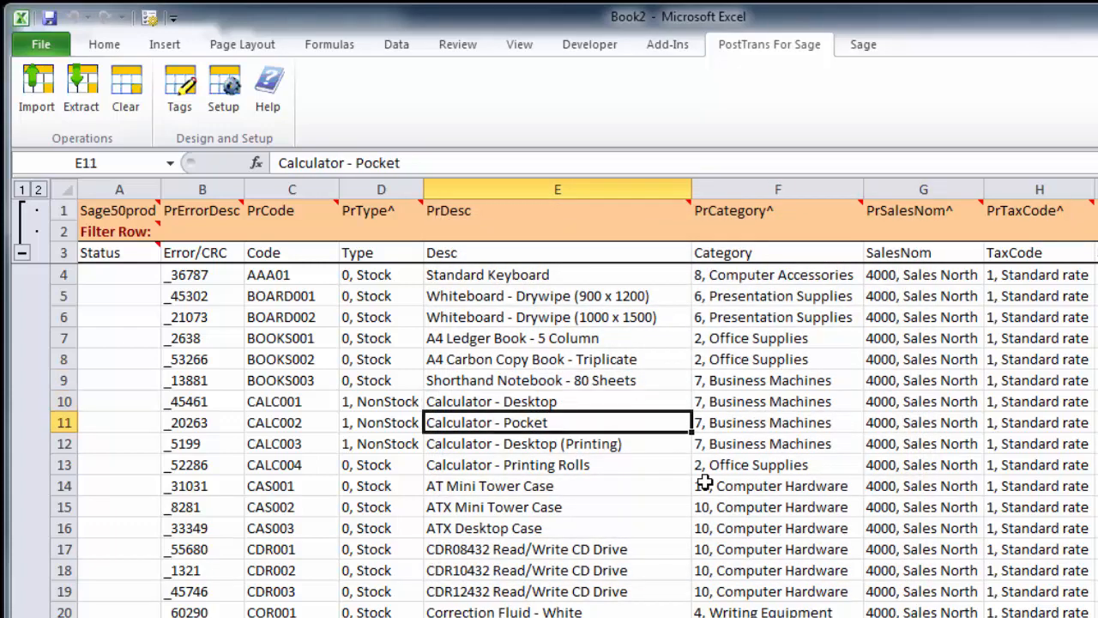
key("Up")
key("Right")
key("Down")
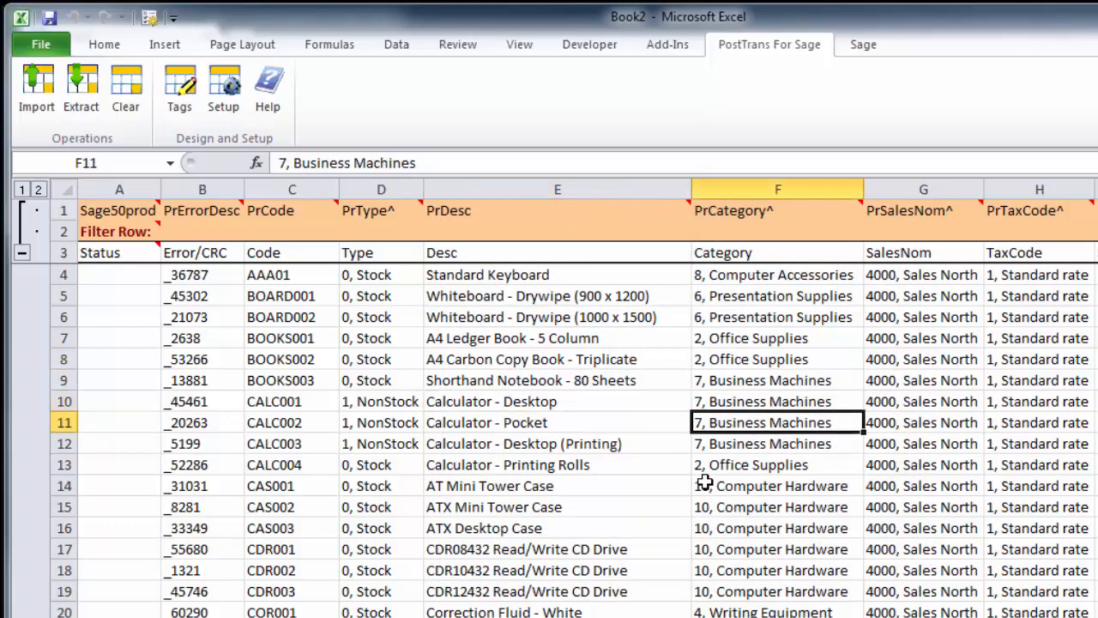
type("3")
key("Return")
Set the categories of products CAS001 and CAS003 by entering category code 1 for each
key("Down")
key("Down")
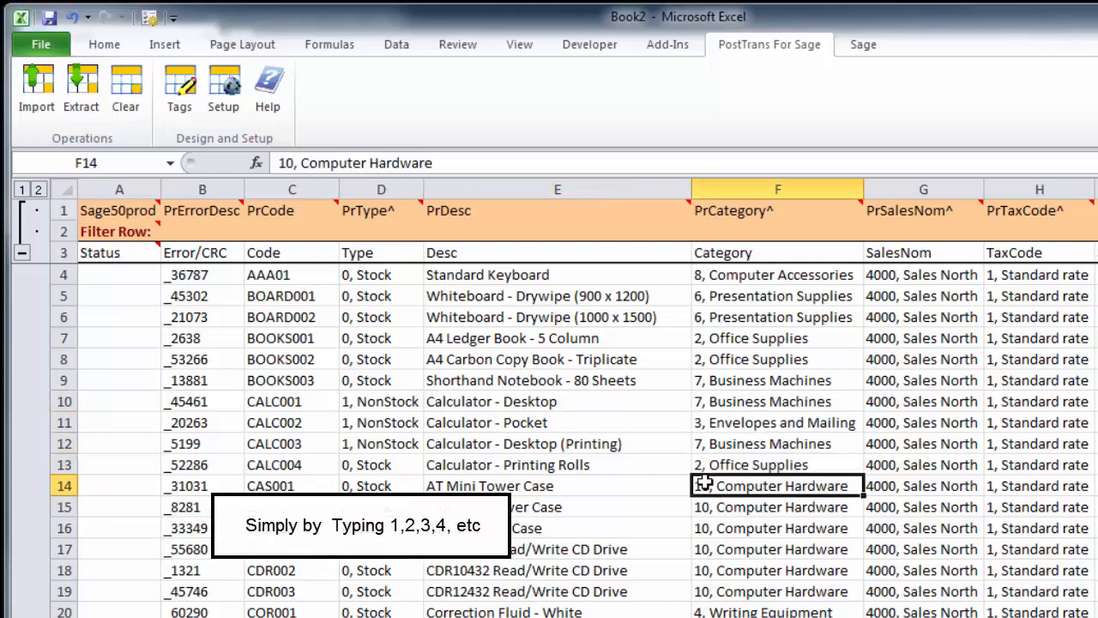
type("1")
key("Return")
key("Down")
type("1")
key("Return")
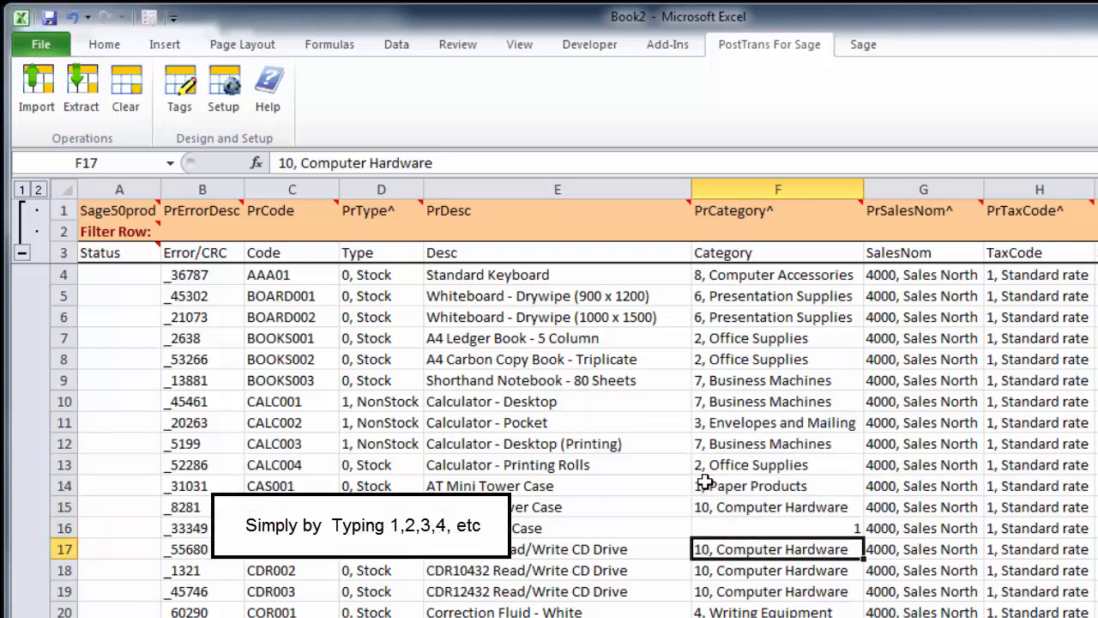
Look up nominal codes matching "sal" in the SalesNom cell of CALC003 and choose 4200, Sales of Assets
left_click(923, 446)
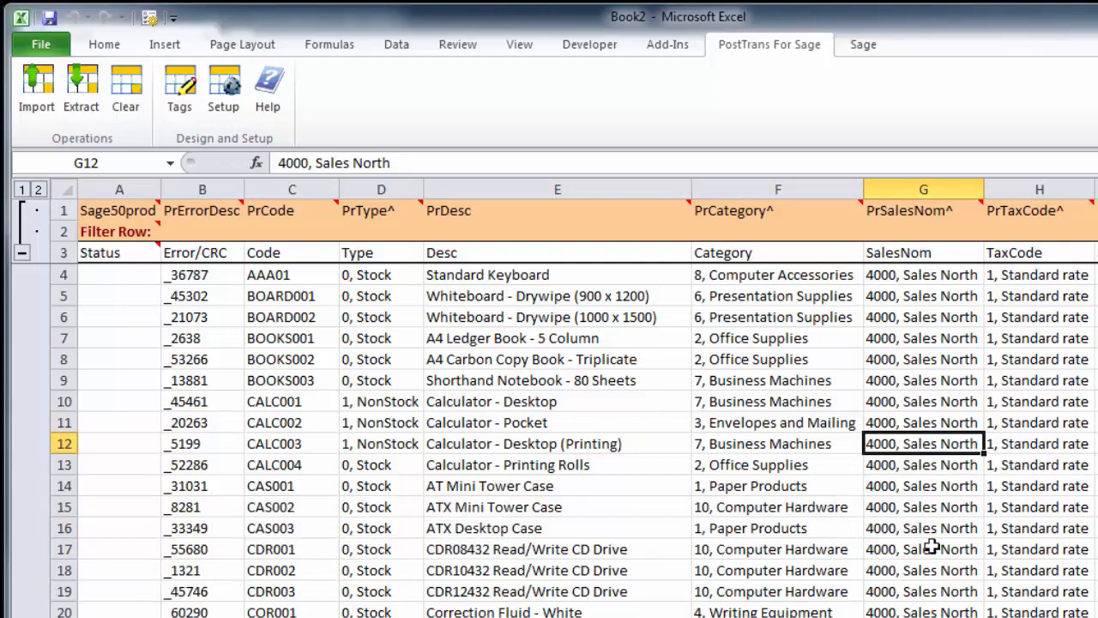
type("sal")
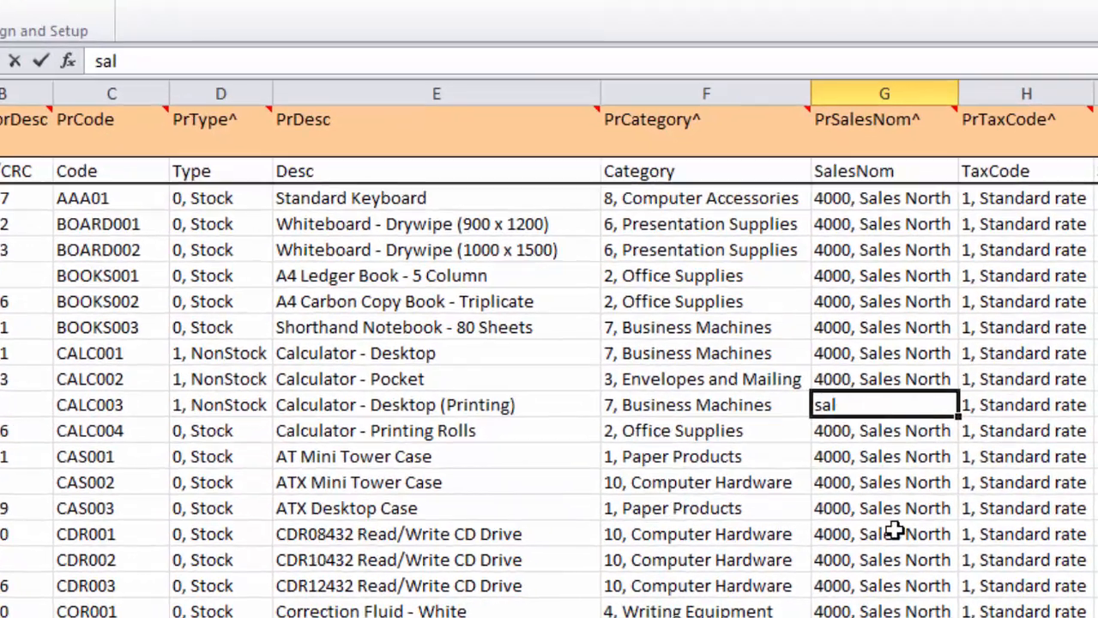
key("Tab")
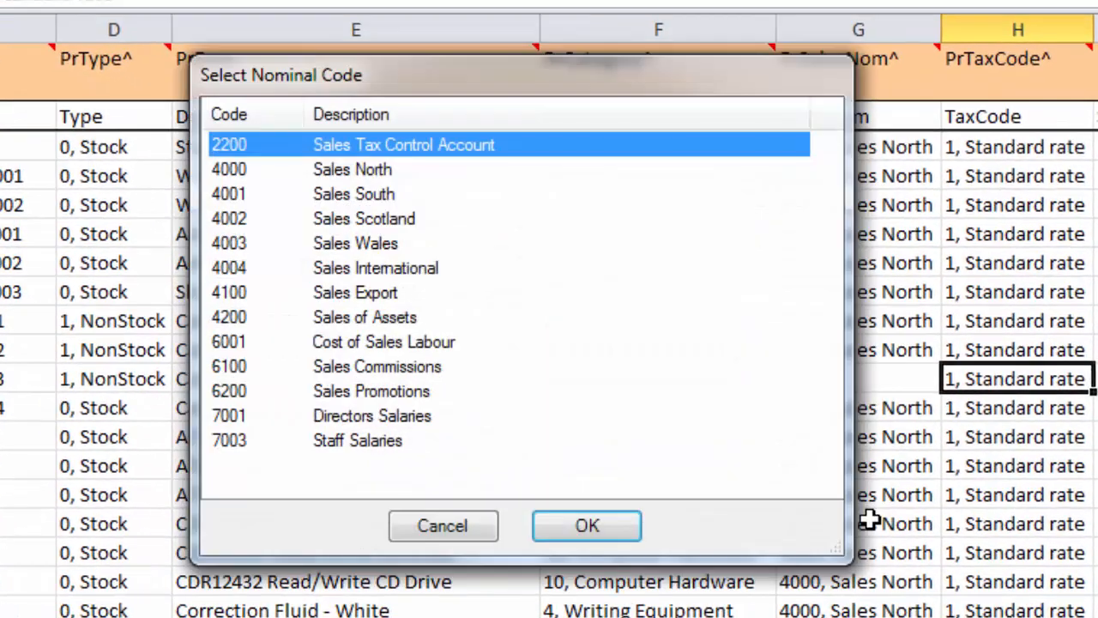
key("Down")
key("Down")
key("Down")
key("Down")
key("Down")
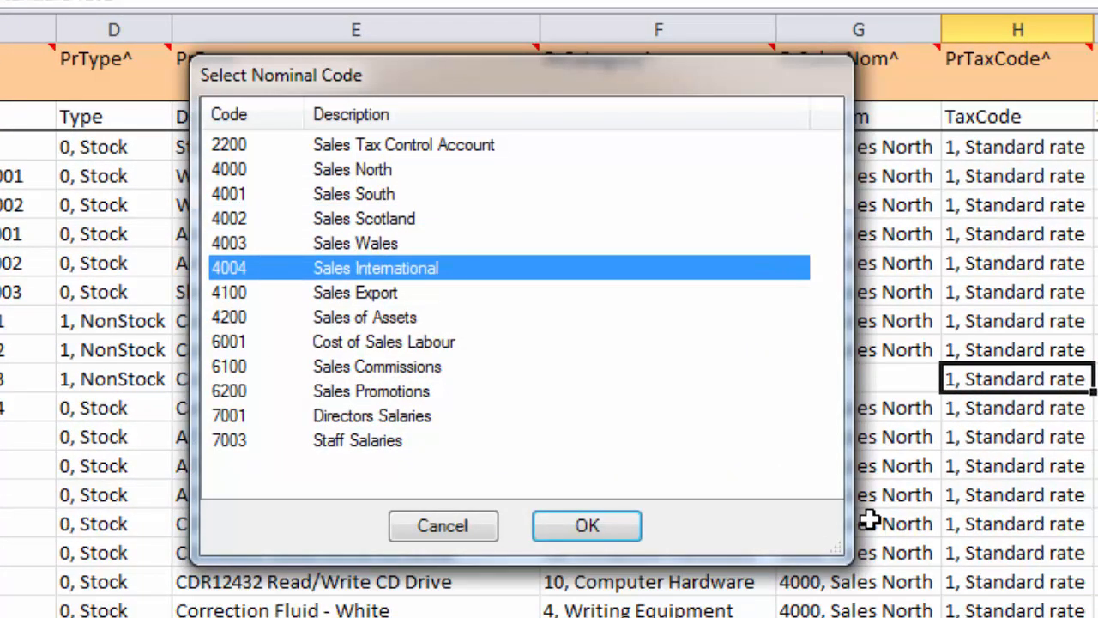
key("Down")
key("Down")
key("Return")
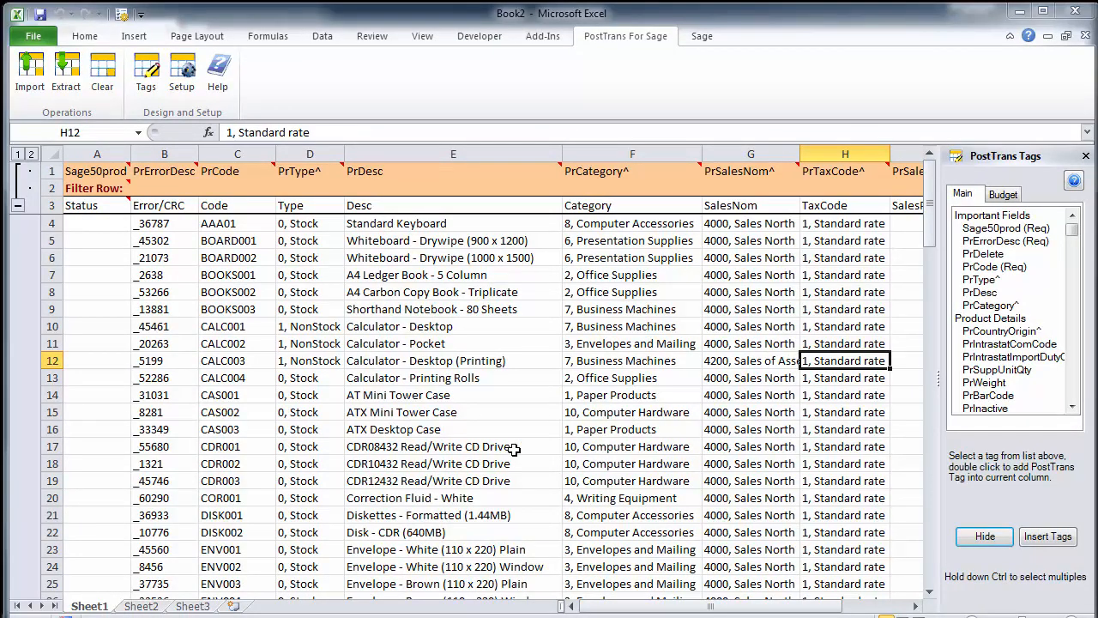
Copy the last product row, VID003 in row 109, into the empty row 110 below it
left_click(461, 476)
scroll(463, 480, "down", 20)
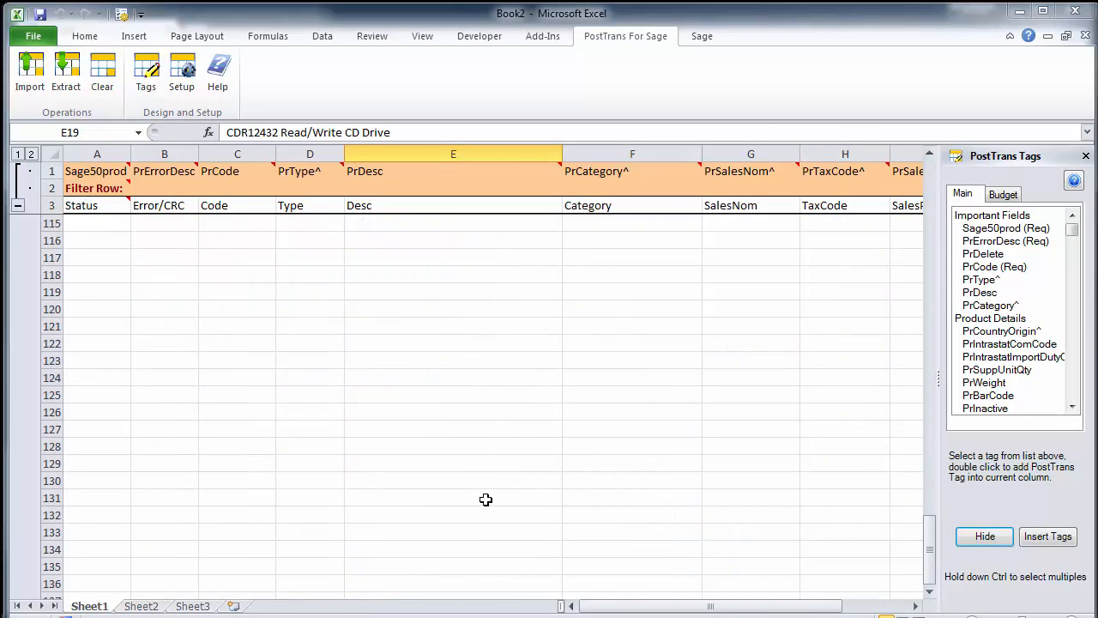
scroll(486, 499, "up", 2)
scroll(485, 499, "up", 2)
left_click_drag(665, 607, 538, 611)
left_click(790, 154)
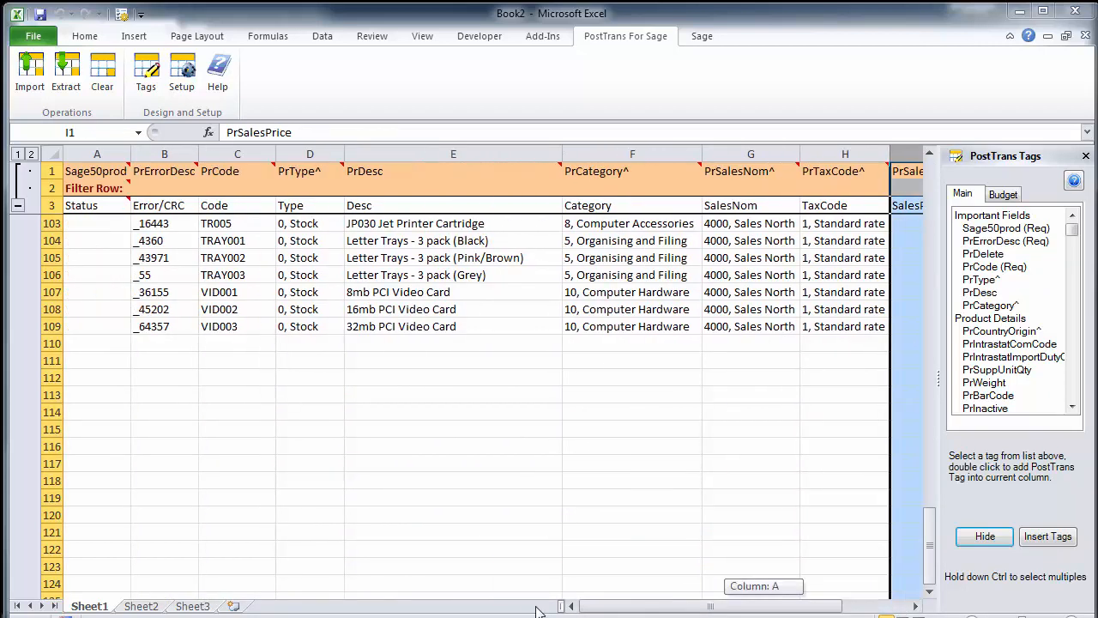
left_click(49, 326)
key("ctrl+c")
left_click(49, 343)
key("ctrl+v")
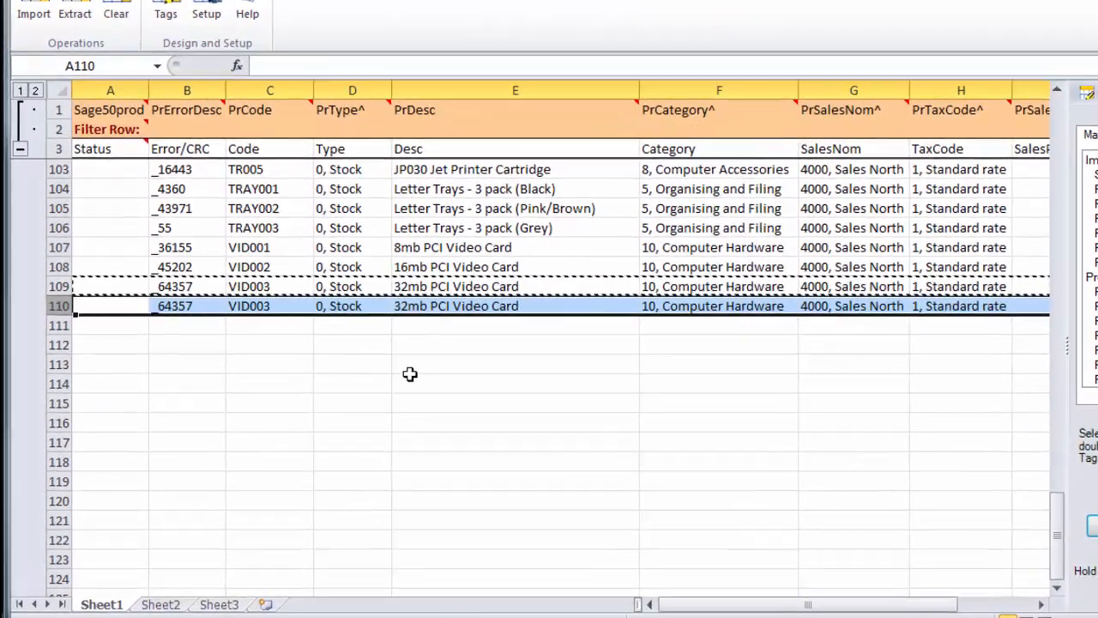
Change the product code in the copied row 110 to VID004
left_click(401, 327)
left_click(261, 307)
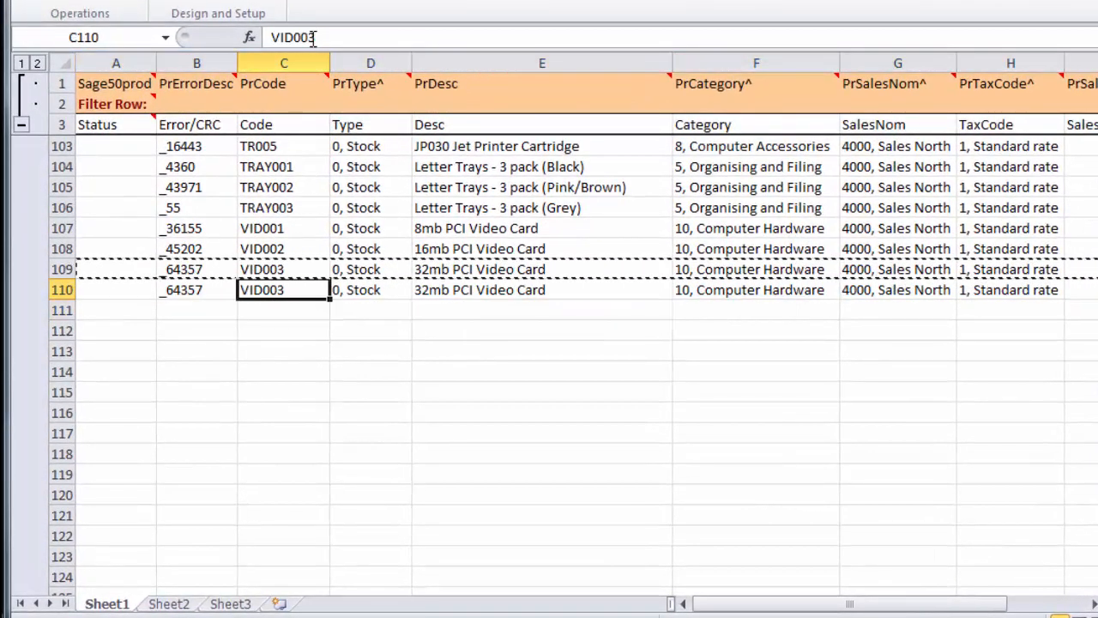
left_click_drag(309, 37, 318, 37)
type("4")
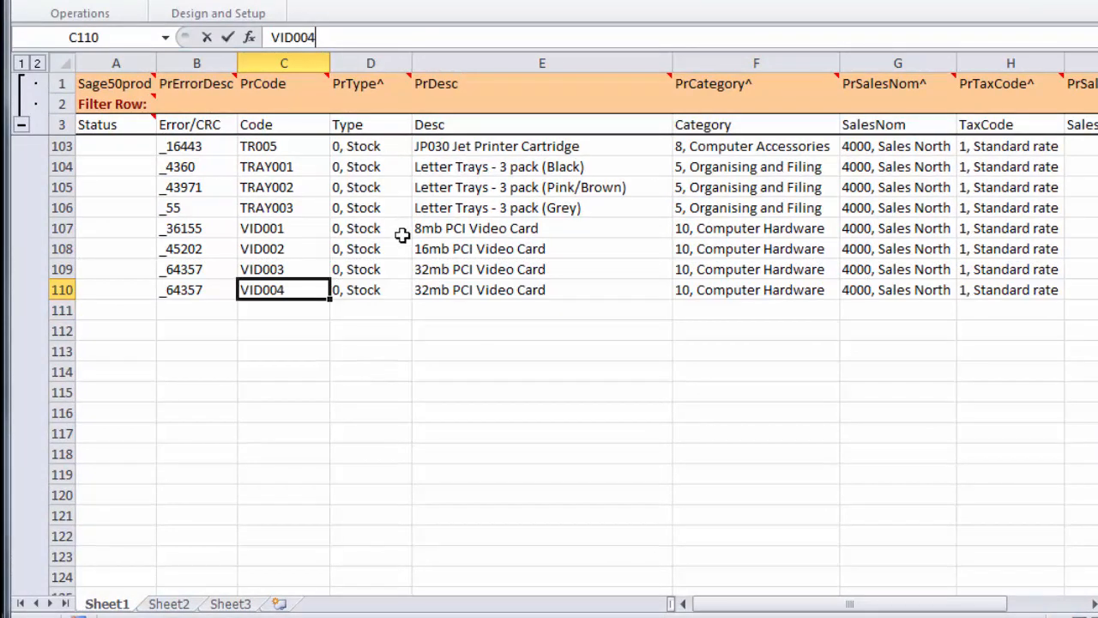
left_click(418, 251)
Change the description of product VID004 to 64mb PCI Video Card
left_click(459, 293)
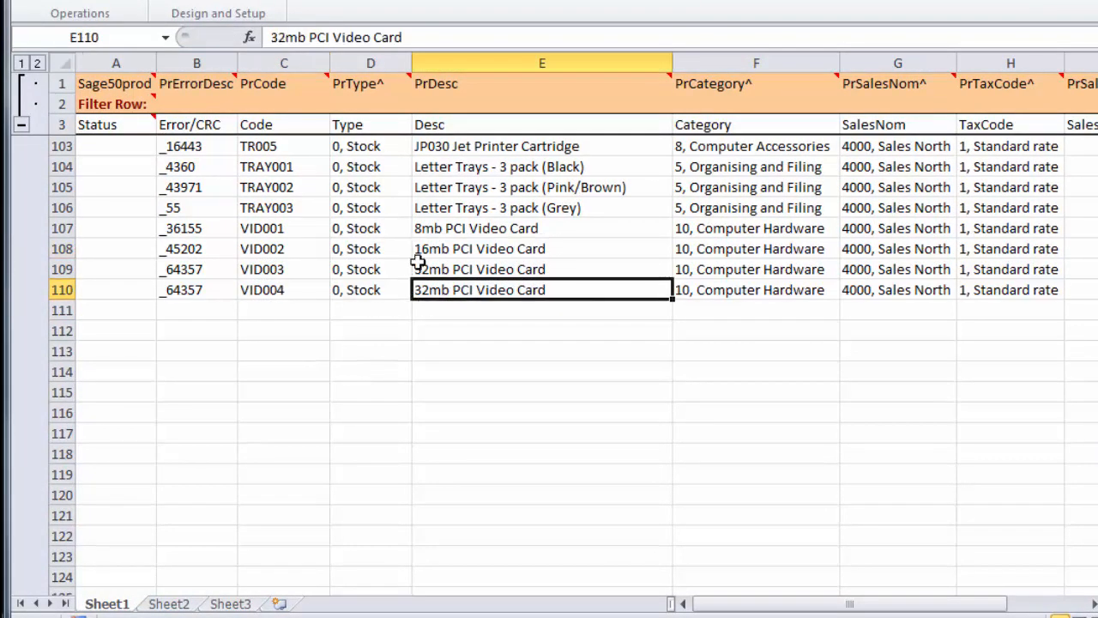
left_click_drag(283, 37, 261, 41)
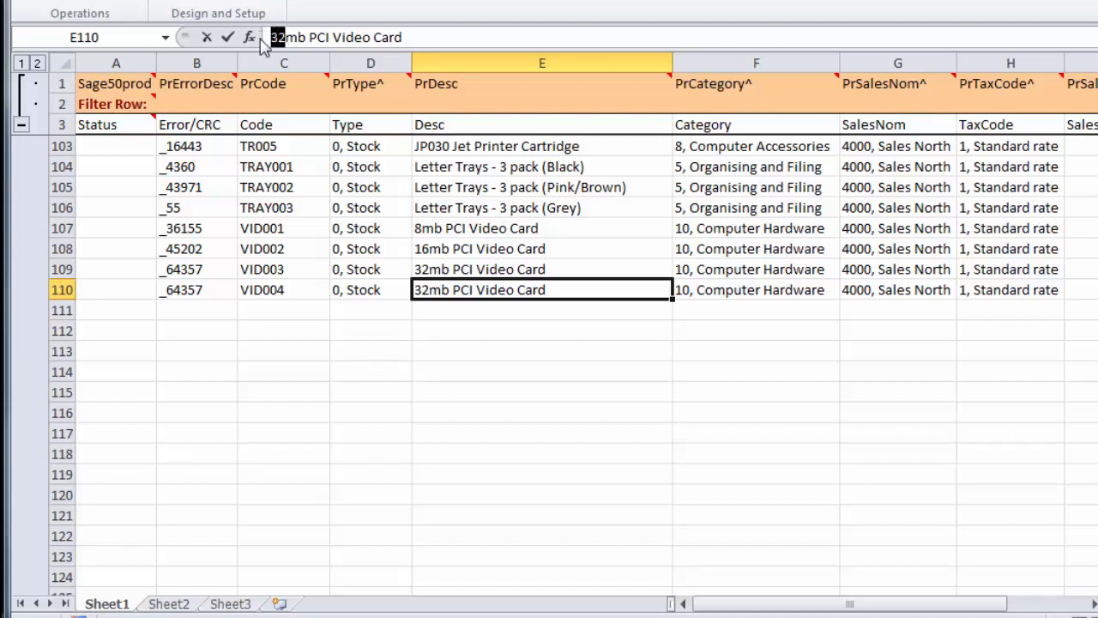
type("64")
left_click(499, 228)
left_click(498, 293)
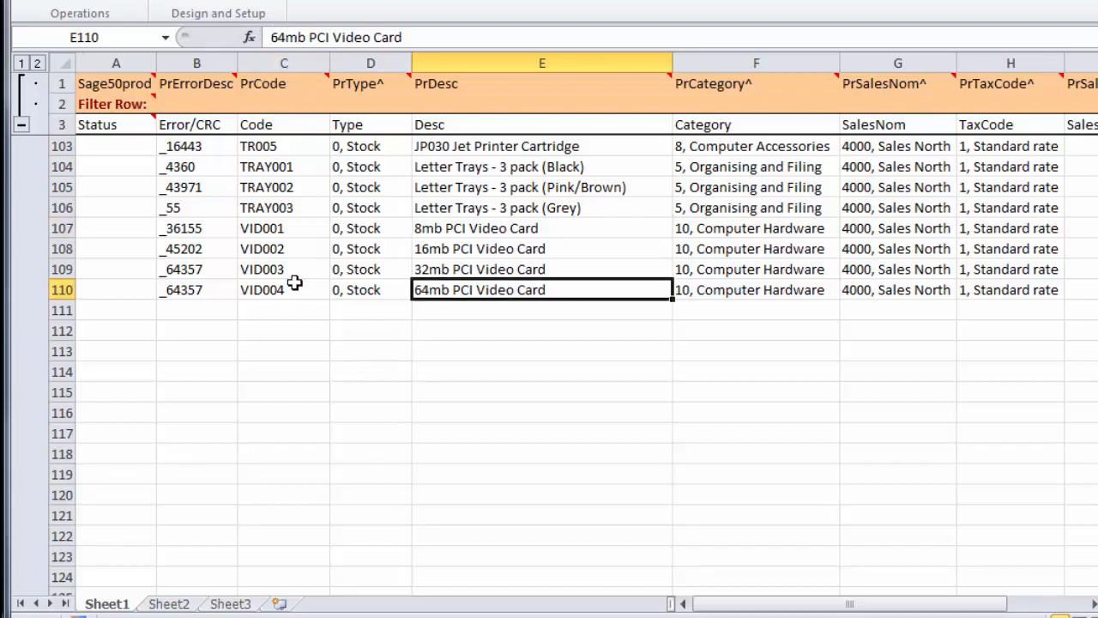
left_click(288, 288)
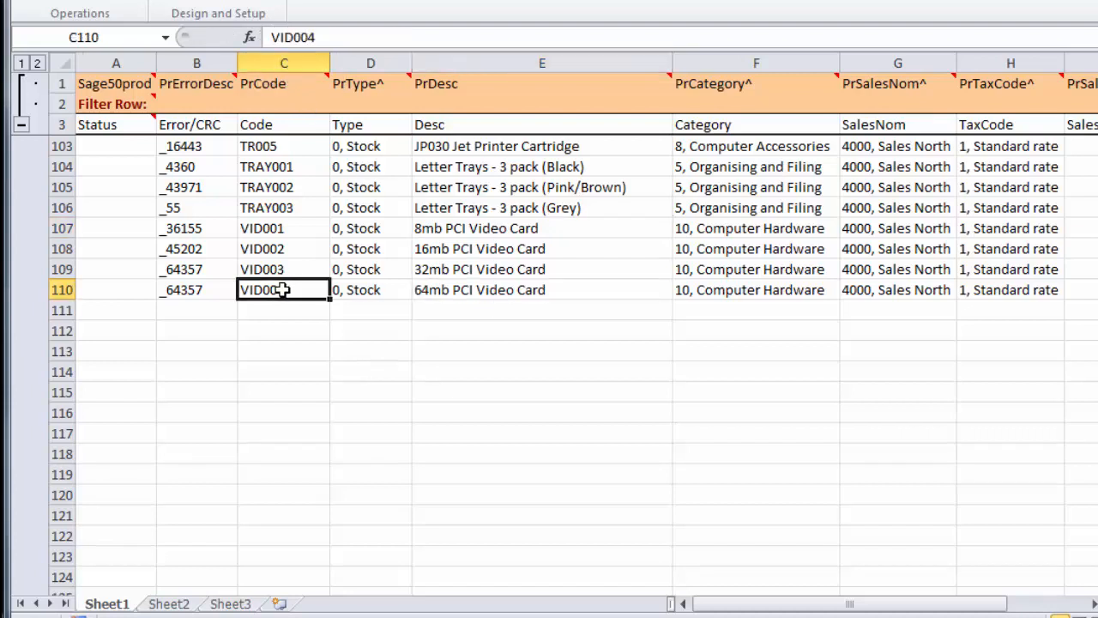
Set the SalesPrice of product VID004 in row 110 to 100
left_click(871, 294)
left_click_drag(899, 607, 975, 600)
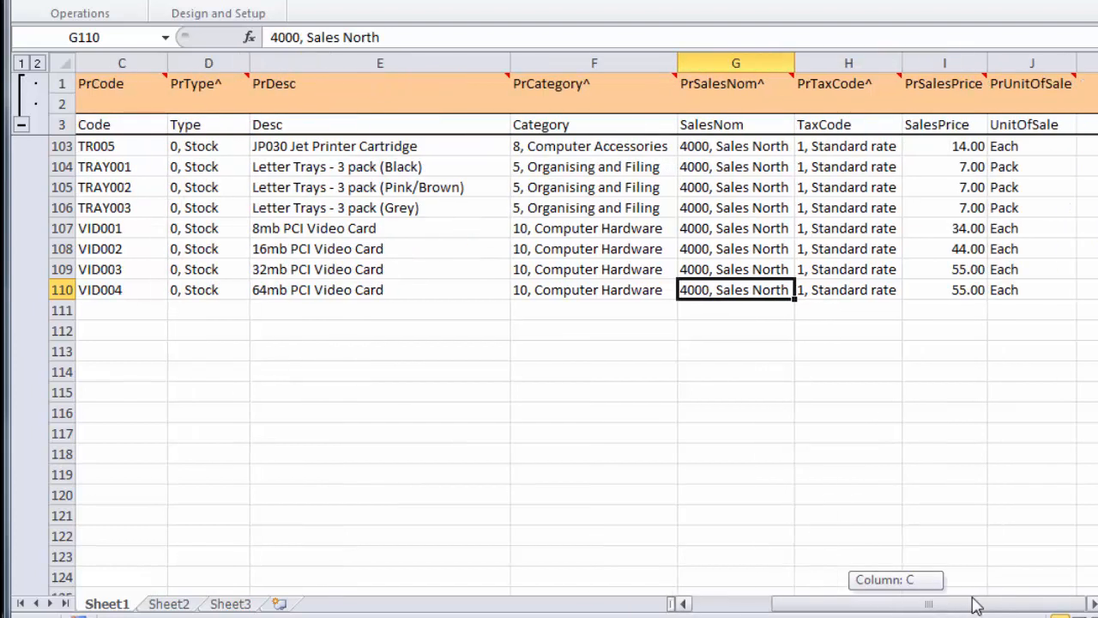
left_click(908, 290)
type("100")
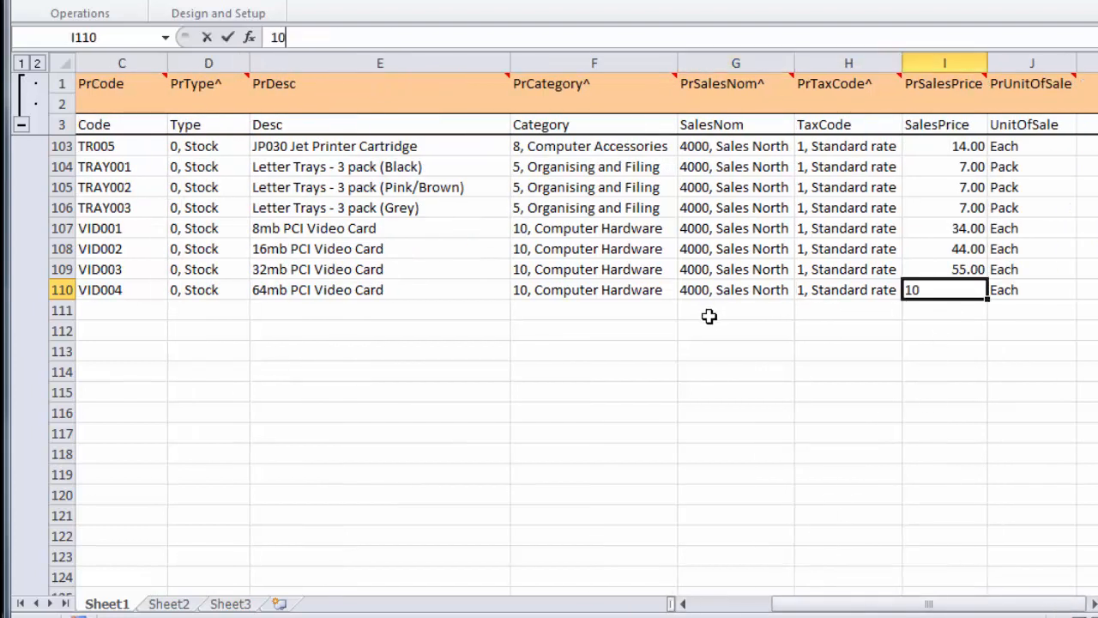
left_click(755, 289)
left_click(729, 263)
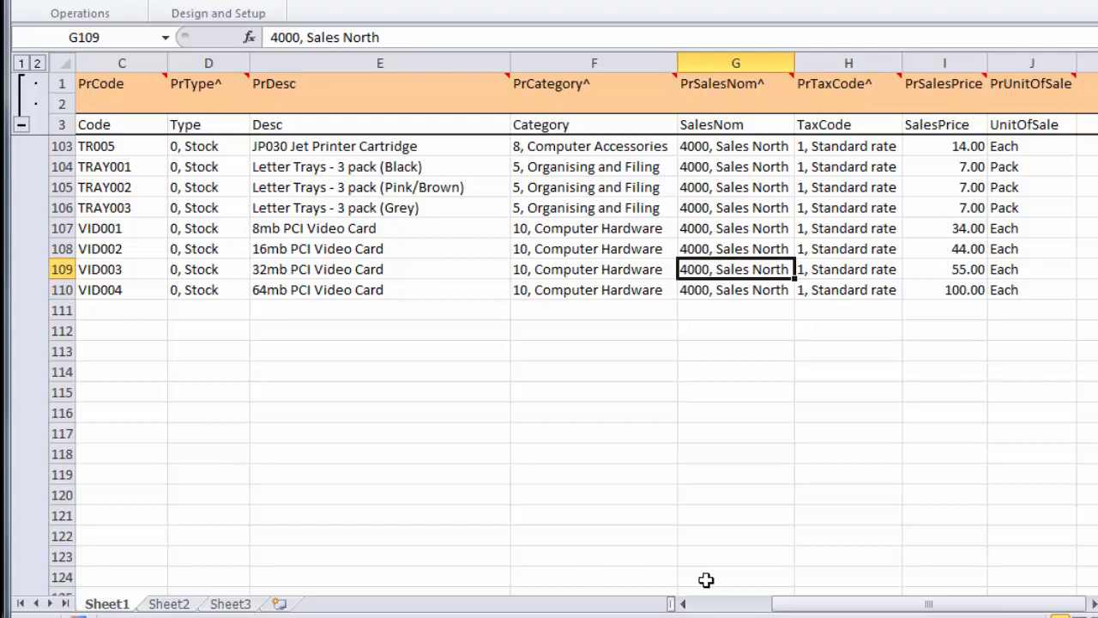
left_click_drag(784, 604, 711, 604)
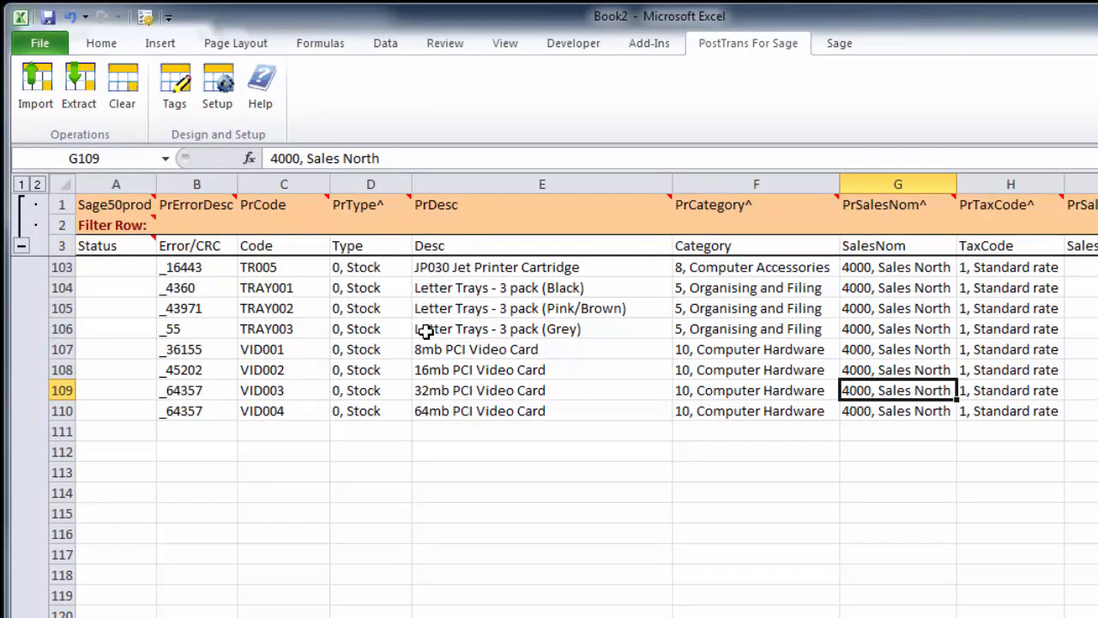
Import the product records into Sage, post the transaction with the listed product defaults, and close the completion message
left_click(47, 114)
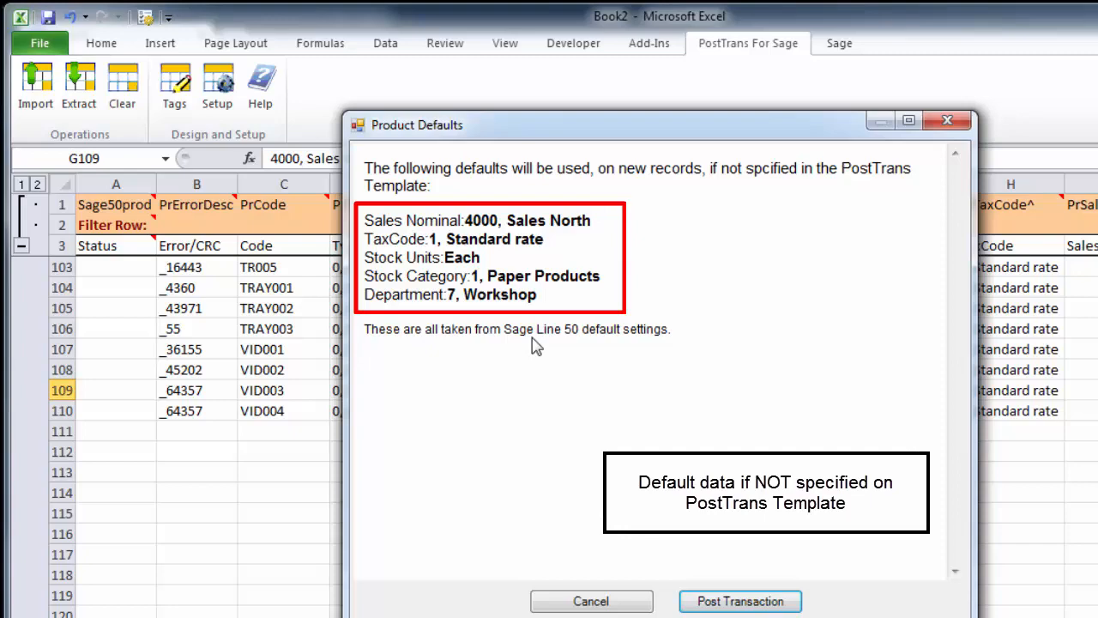
left_click(721, 602)
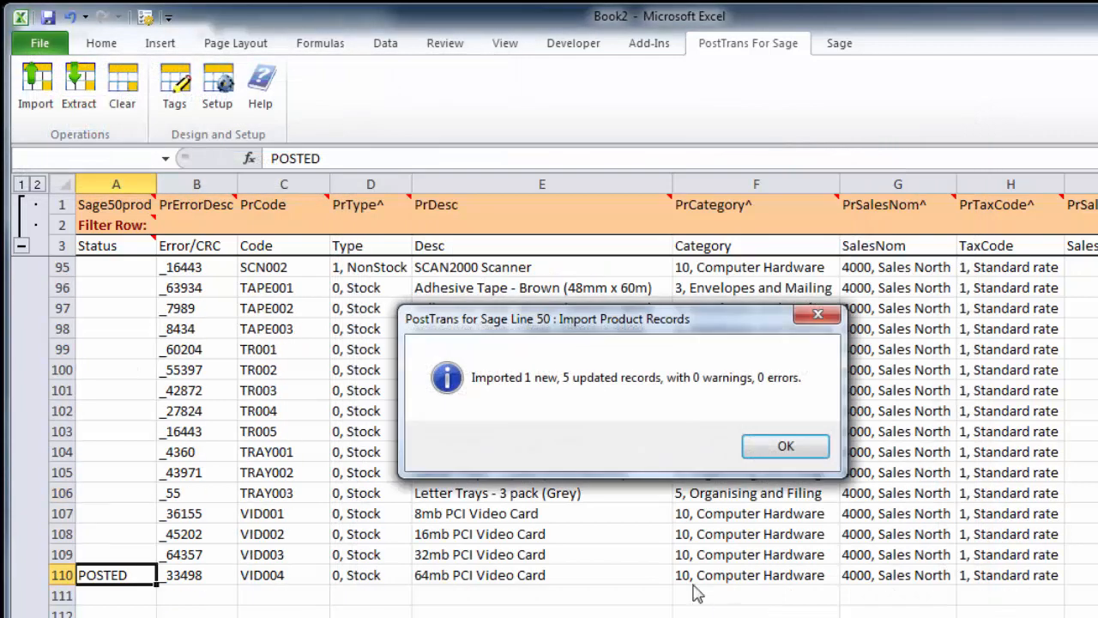
left_click(780, 455)
Check the Status and Error/CRC values of the VID004 row, and look back through the earlier product rows
left_click(202, 577)
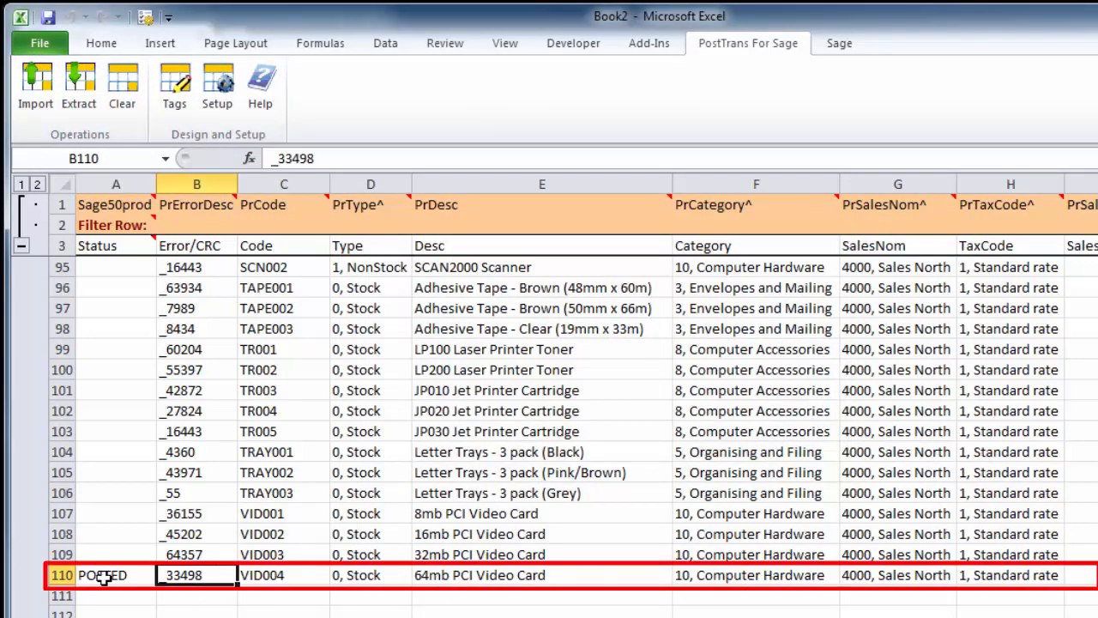
left_click(96, 577)
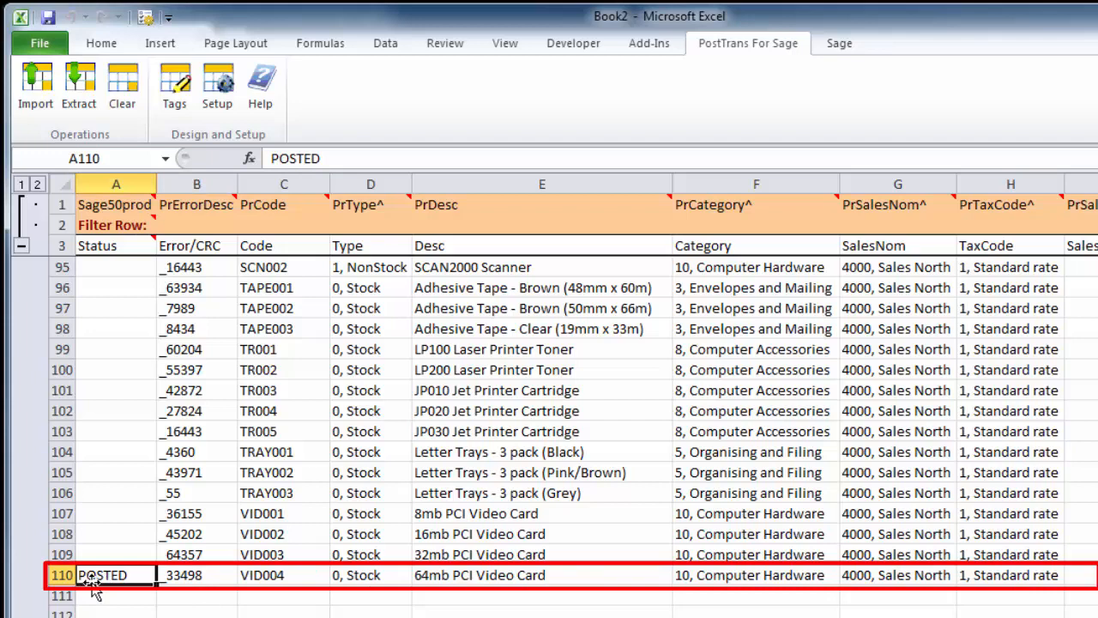
left_click(178, 582)
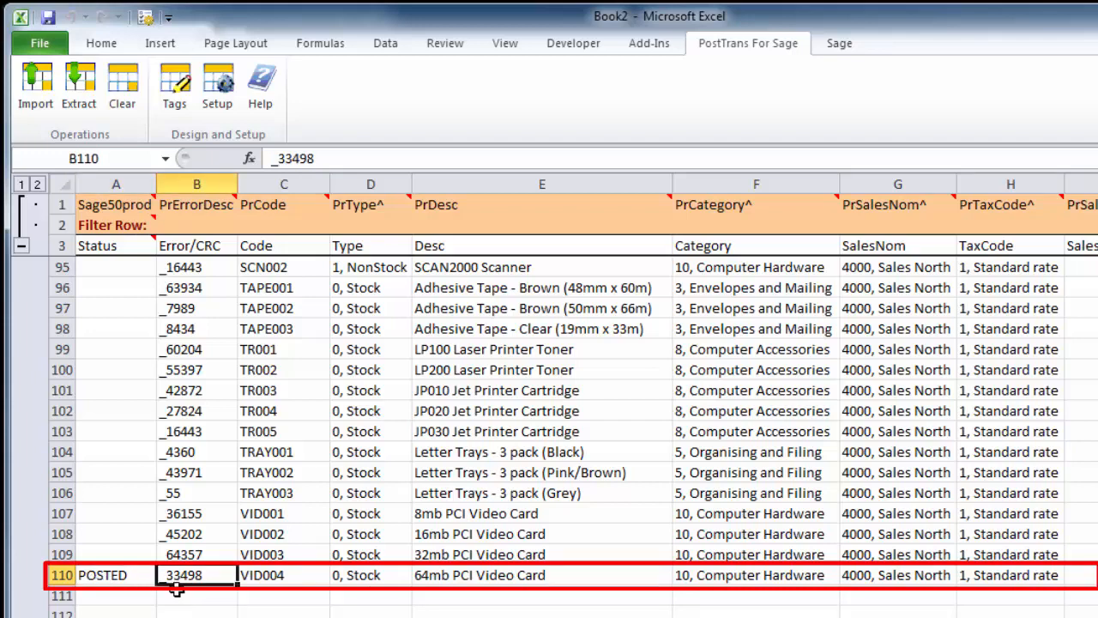
scroll(279, 566, "up", 20)
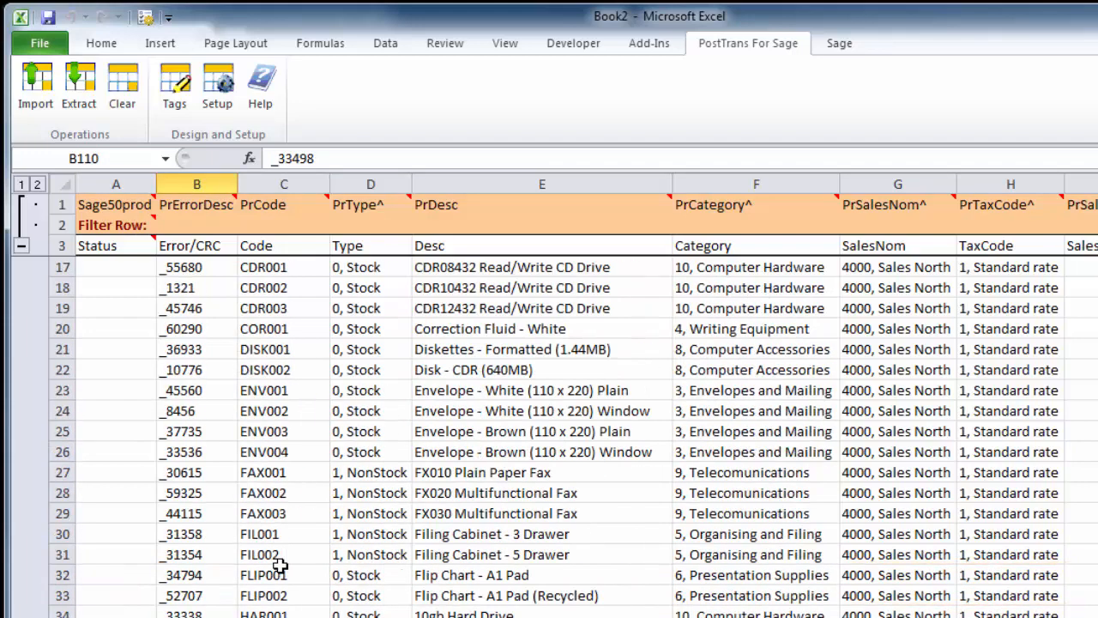
Review the Status and Error/CRC values of the updated product rows BOOKS003, CALC002, CALC003 and CAS001
scroll(279, 566, "up", 4)
left_click(187, 372)
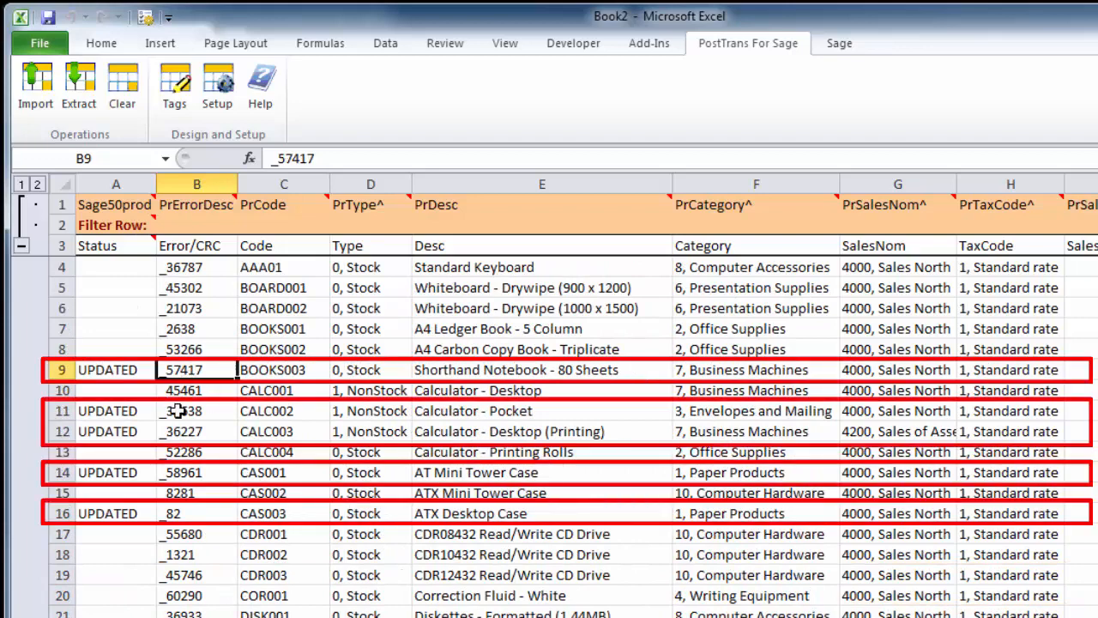
left_click(175, 410)
left_click(180, 431)
left_click(183, 473)
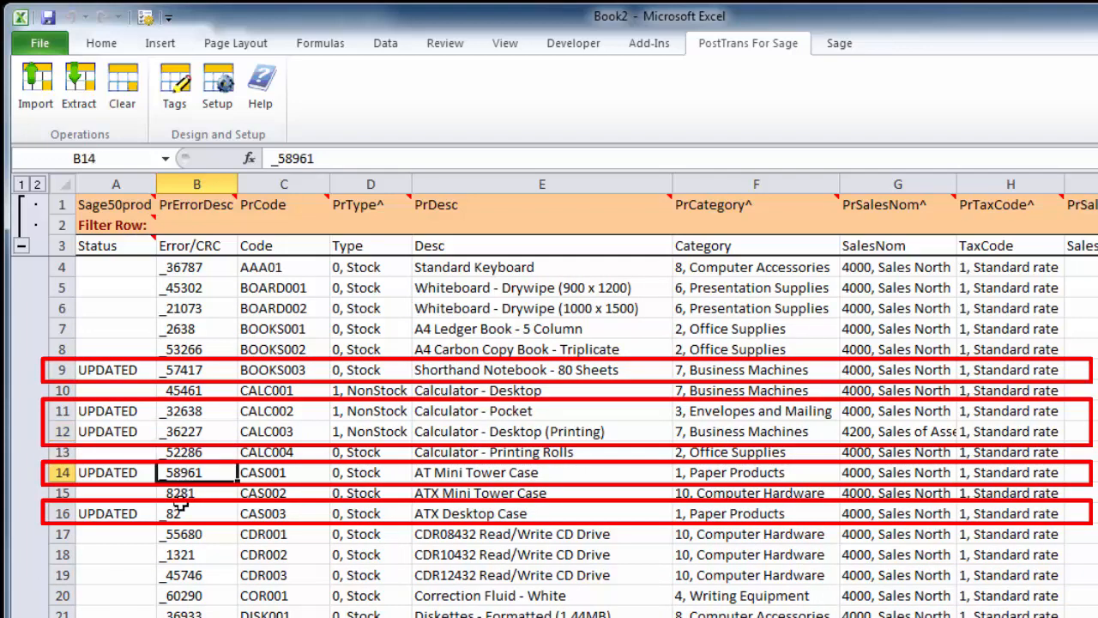
Compare the Error/CRC codes of the first product rows with the Type to SalesNom fields of BOARD001
mouse_move(184, 292)
left_mouse_down()
mouse_move(184, 385)
mouse_move(196, 390)
left_mouse_up()
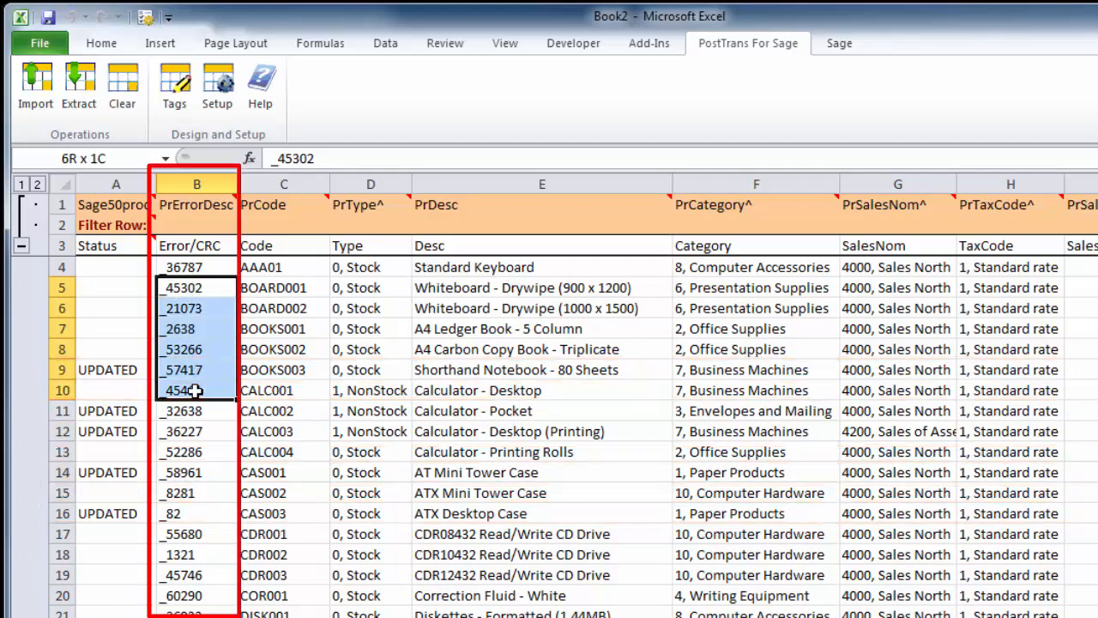
left_click_drag(410, 286, 860, 288)
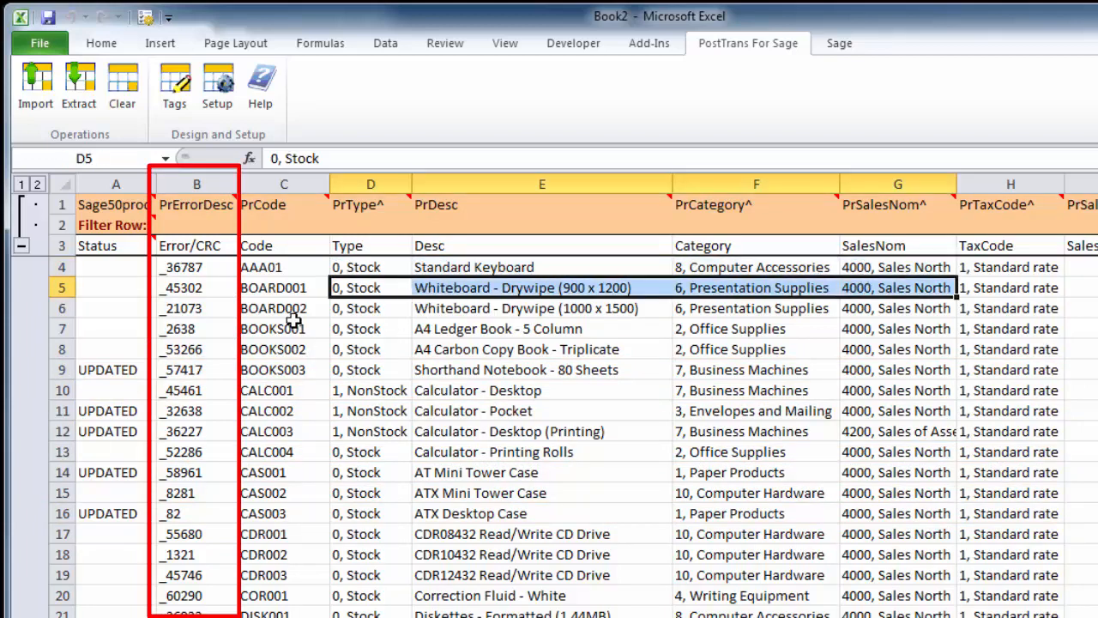
left_click(199, 309)
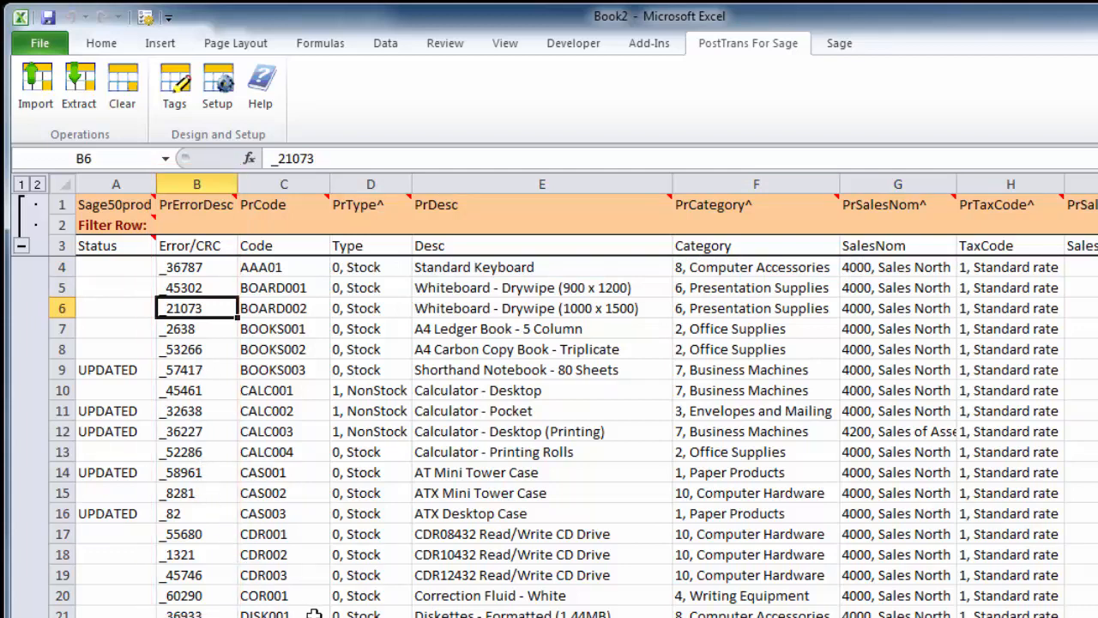
Extract the product records from Sage again, overwriting all existing rows, and close the completion message
left_click_drag(1097, 269, 1097, 477)
left_click(79, 86)
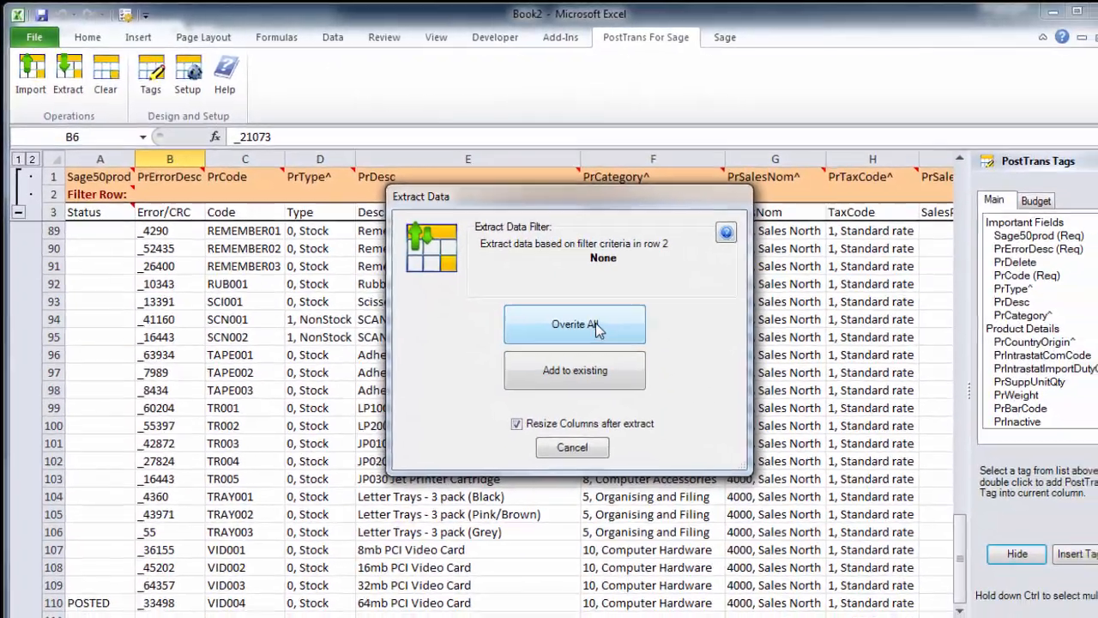
left_click(629, 355)
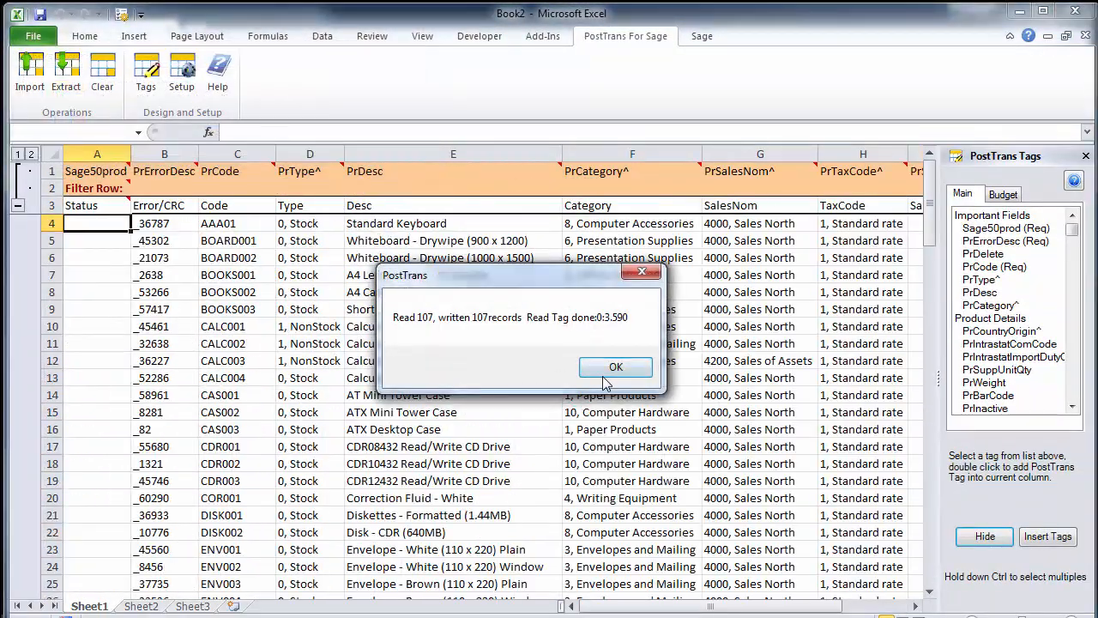
left_click(603, 377)
Check the extracted VID004 row at the end of the product list, including its SalesPrice
left_click_drag(929, 206, 931, 592)
left_click(227, 582)
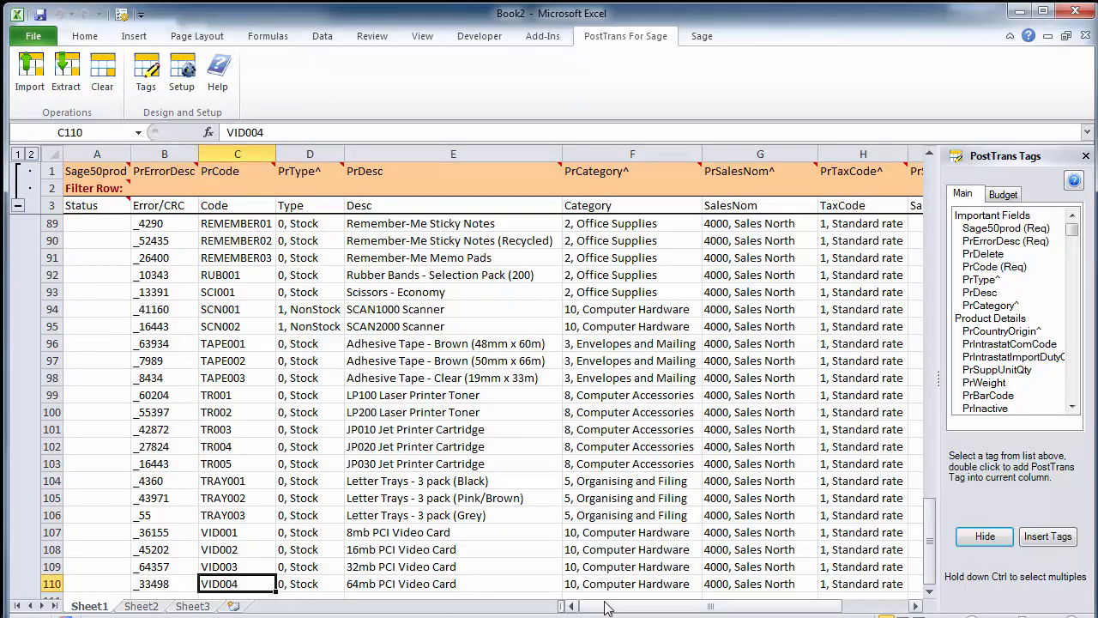
left_click_drag(606, 607, 639, 607)
left_click(806, 583)
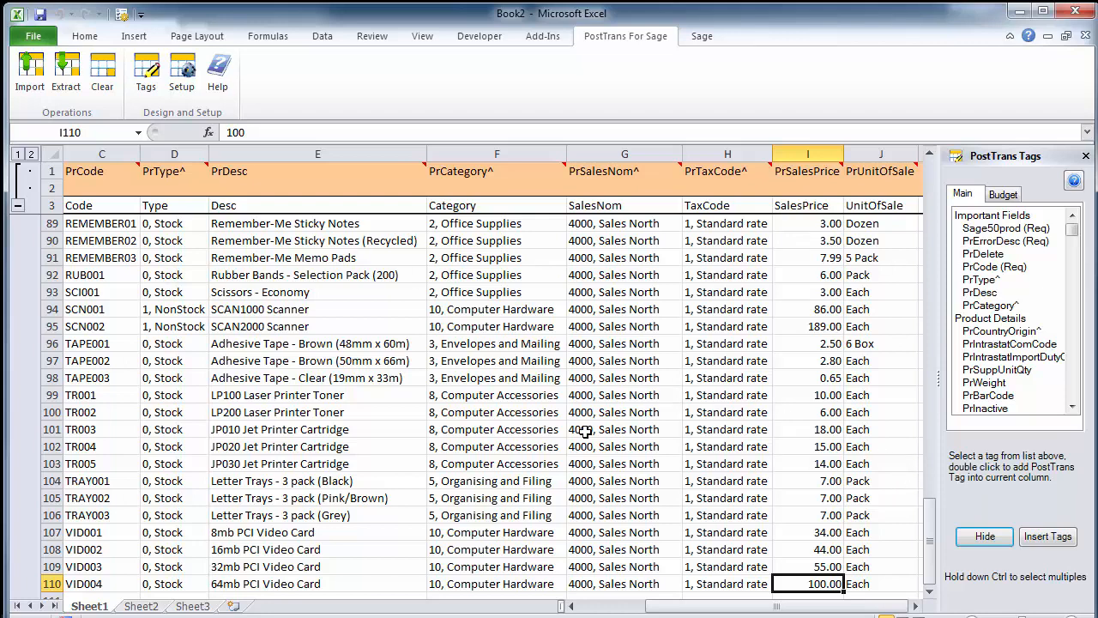
Switch to Sage 50 Accounts and reload the Products and services list by leaving and reopening that module
key("alt+Tab")
key("alt+Tab")
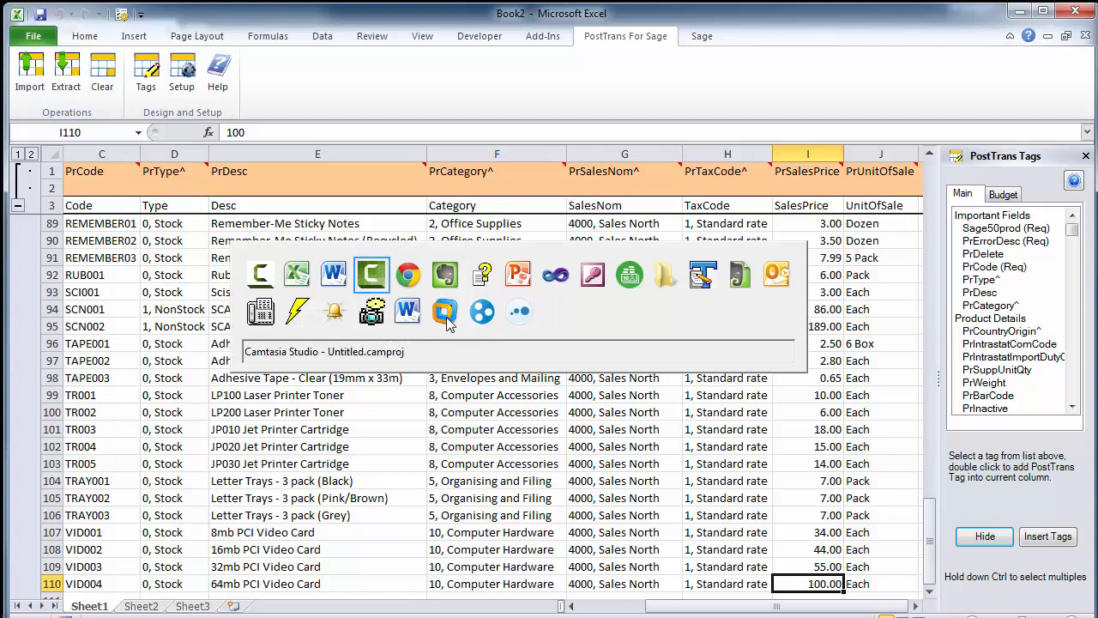
key("alt+Tab")
key("alt+Tab")
key("alt+Tab")
key("alt+Tab")
key("alt+Tab")
key("alt+Tab")
key("alt+Tab")
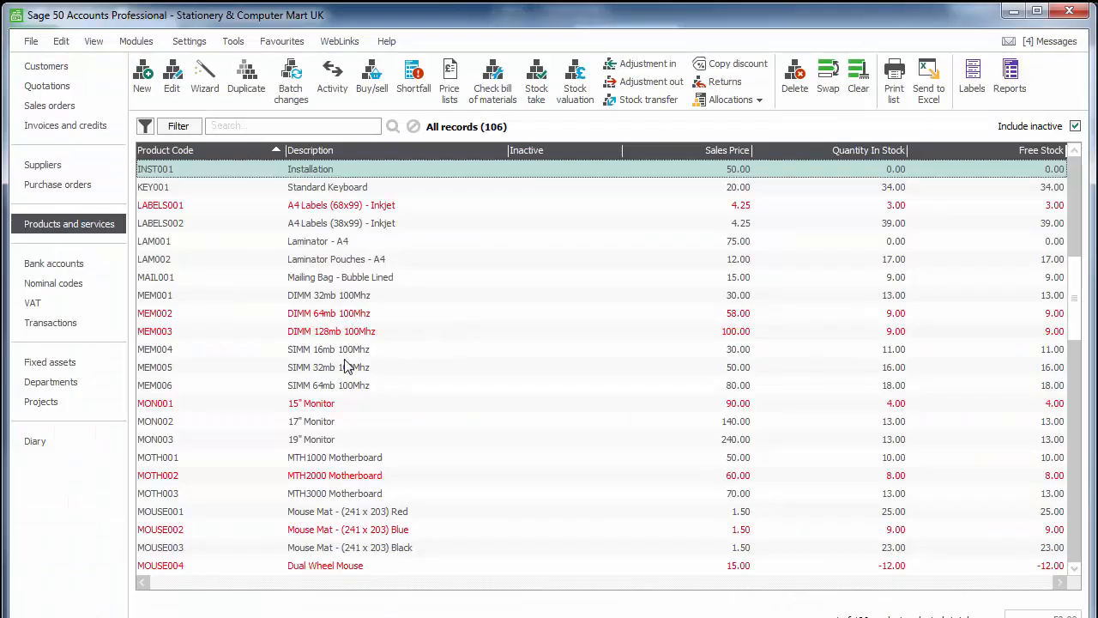
left_click(346, 367)
left_click(56, 184)
left_click(72, 224)
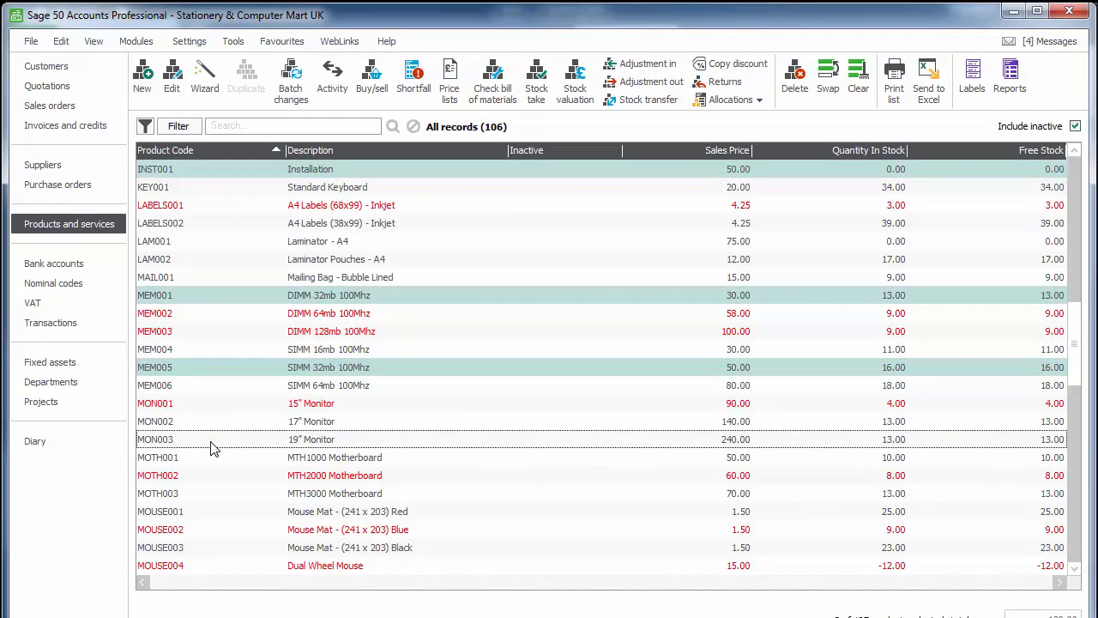
Locate product VID004 at the end of the Sage product list and select it
key("alt+Tab")
left_click(310, 515)
key("alt+Tab")
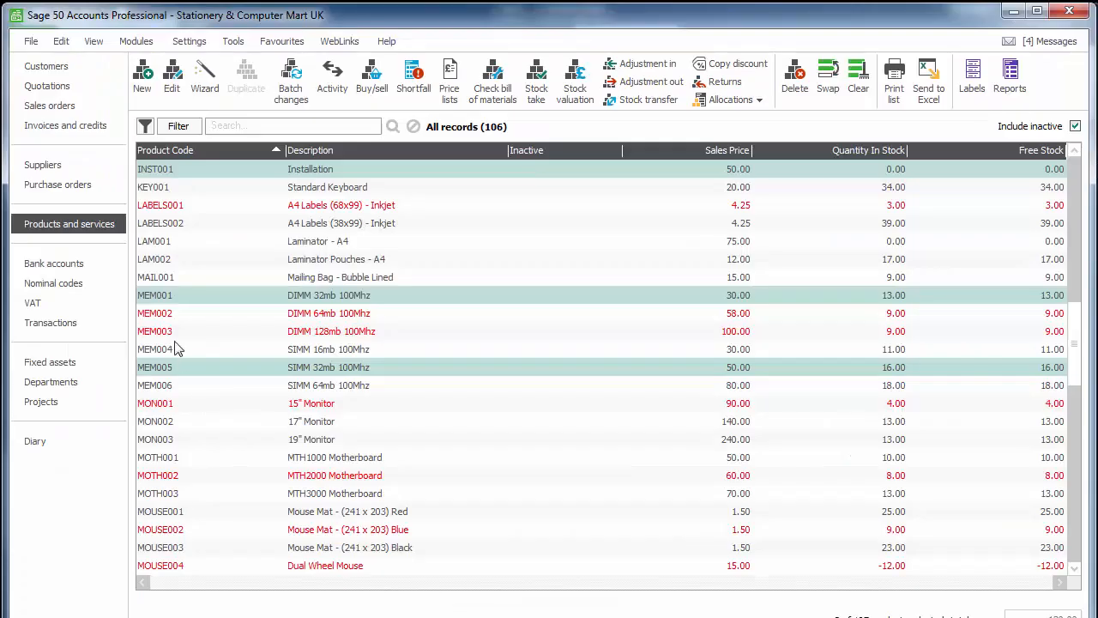
scroll(169, 333, "down", 15)
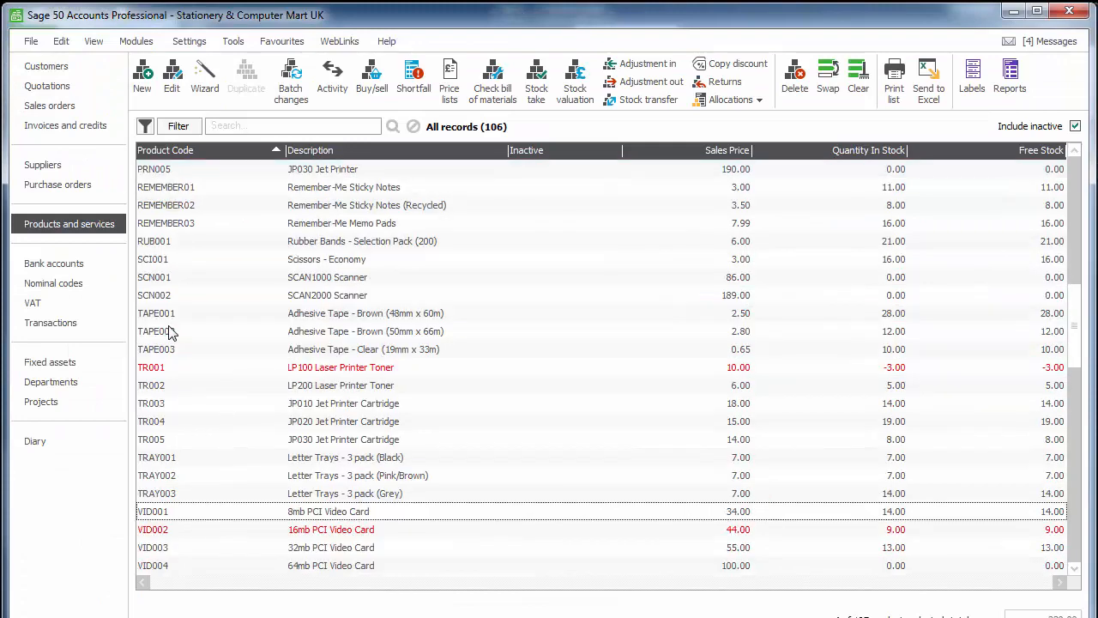
left_click(174, 568)
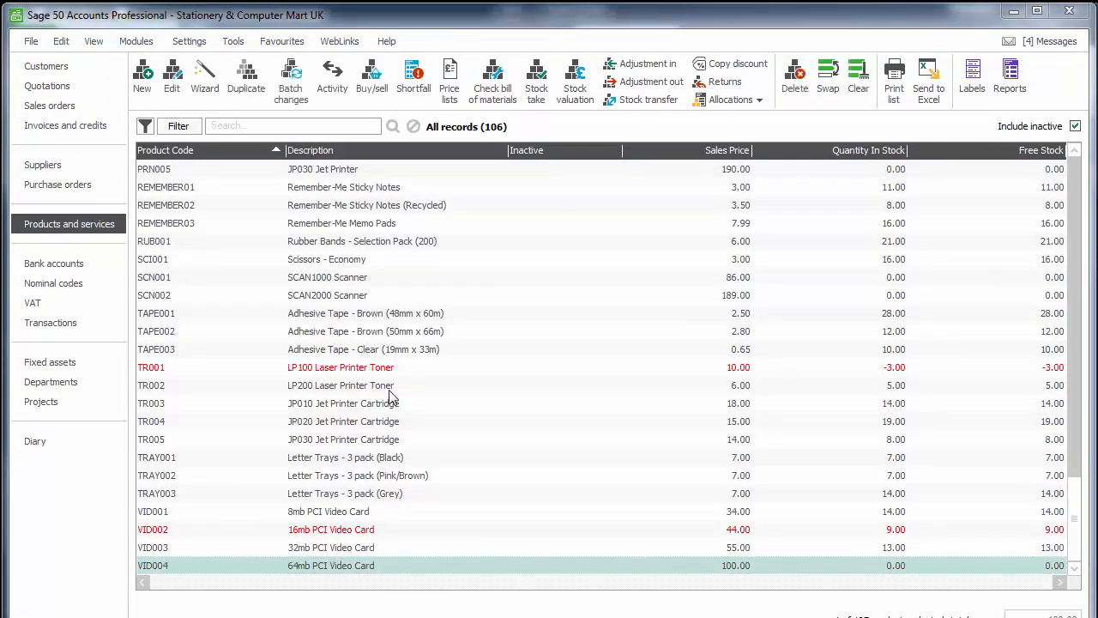
Examine the details and the web defaults in the VID004 product record, and close the record
left_click_drag(545, 133, 505, 78)
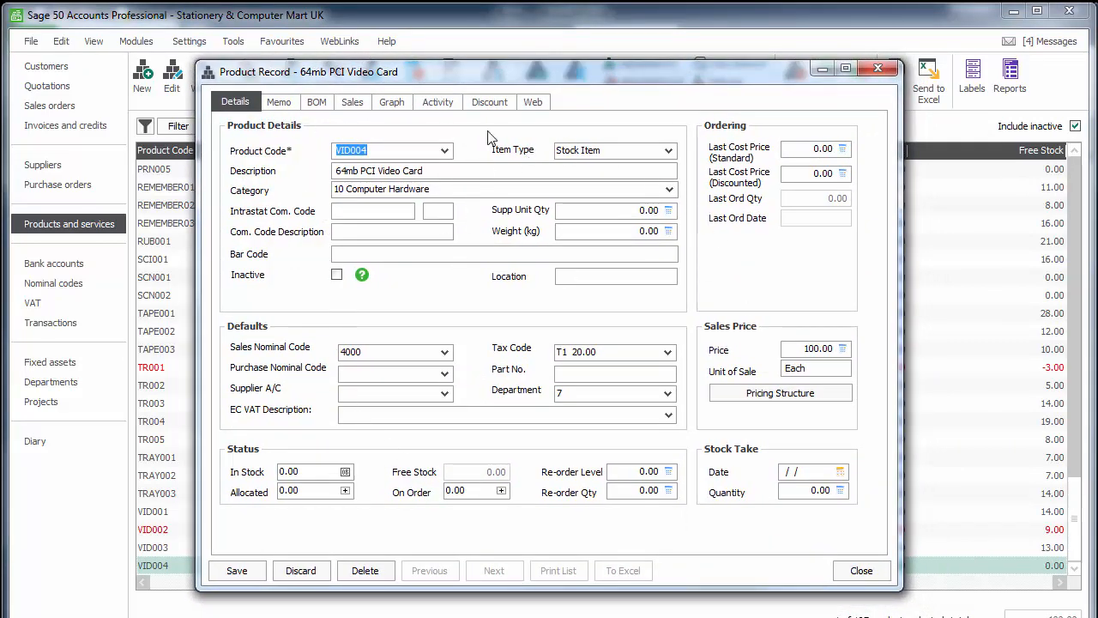
left_click(533, 101)
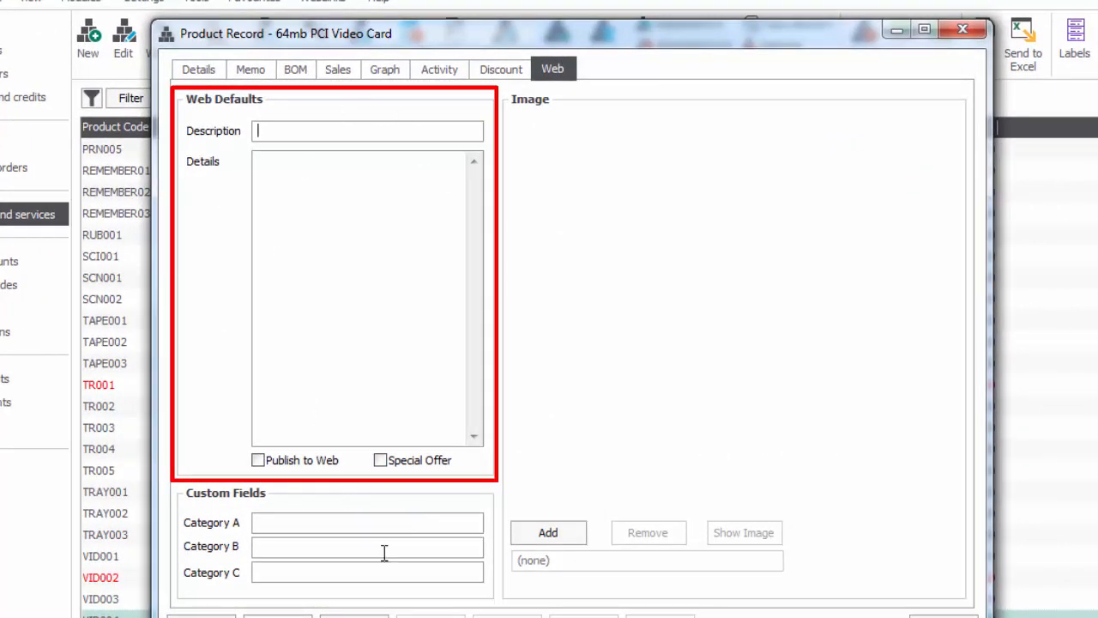
left_click(944, 616)
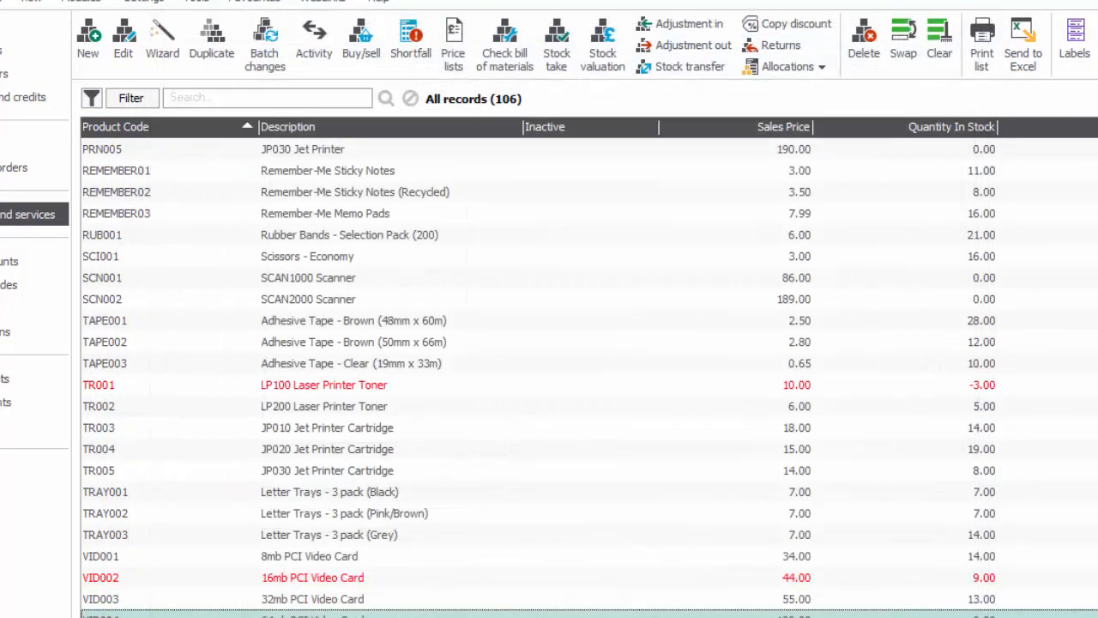
Switch back to Excel and delete columns F to J, from PrCategory^ through PrUnitOfSale
key("alt+Tab")
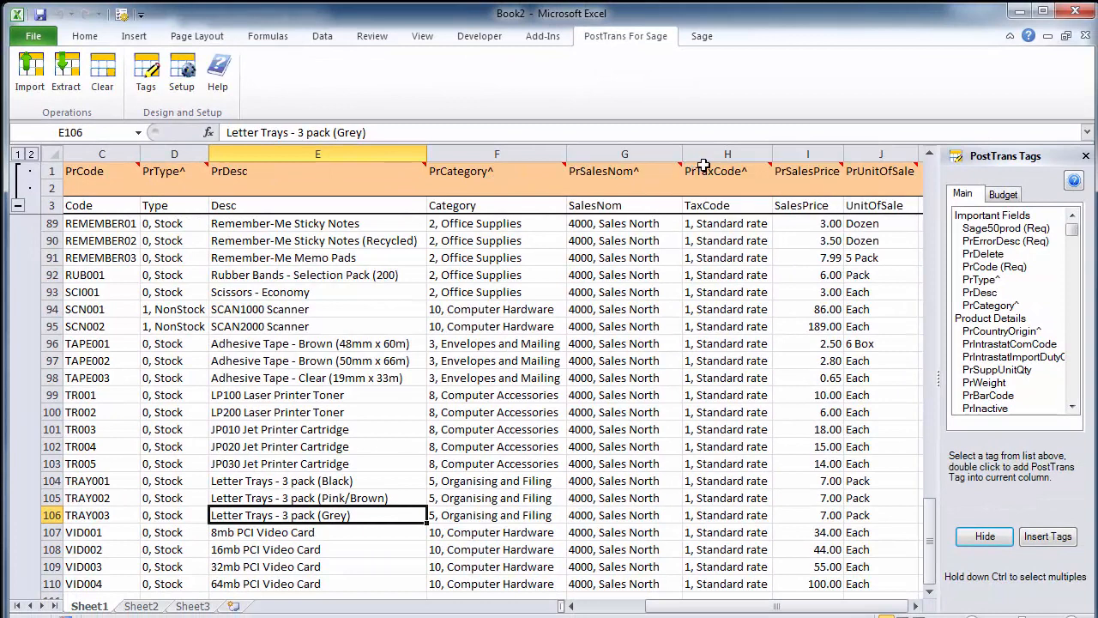
left_click_drag(529, 154, 879, 163)
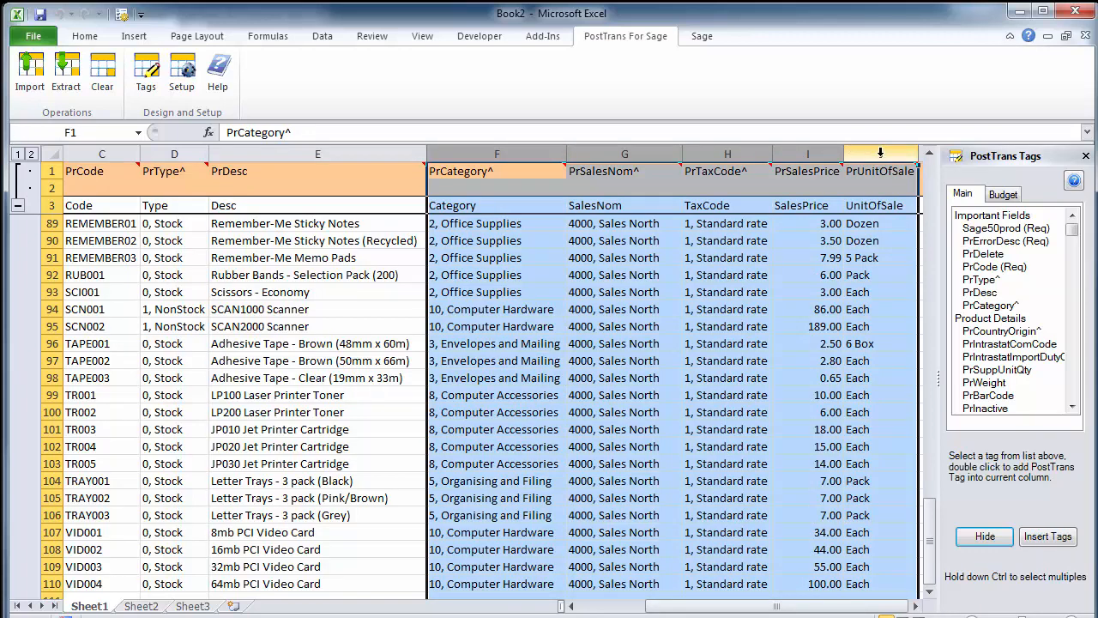
right_click(879, 163)
left_click(902, 283)
left_click(318, 257)
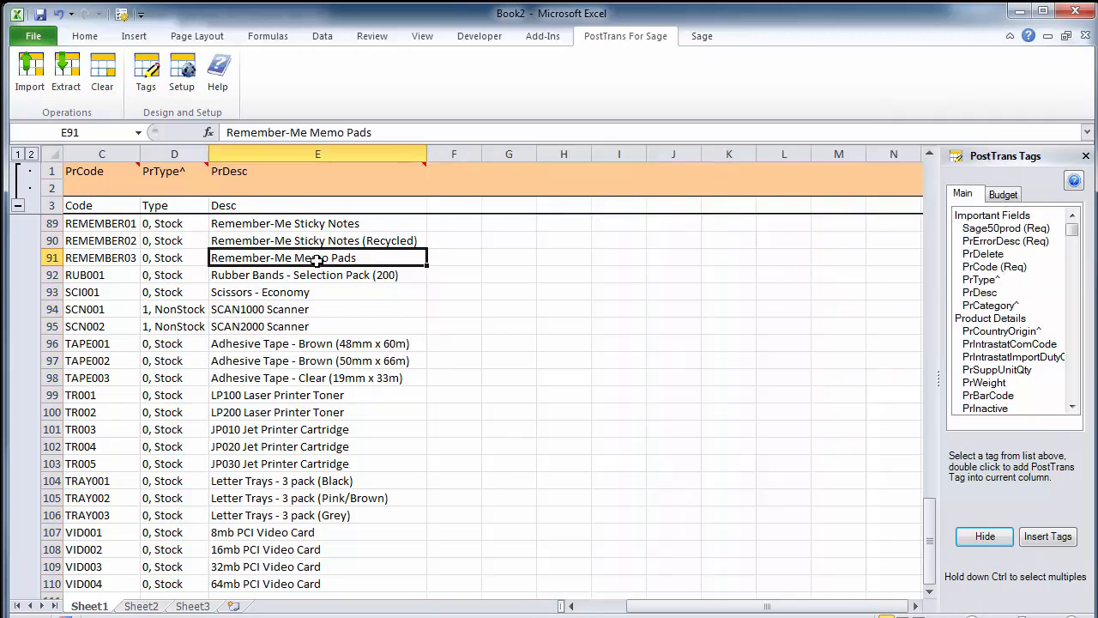
Extract the products into the reduced template, overwriting all rows, and close the completion message
left_click(66, 77)
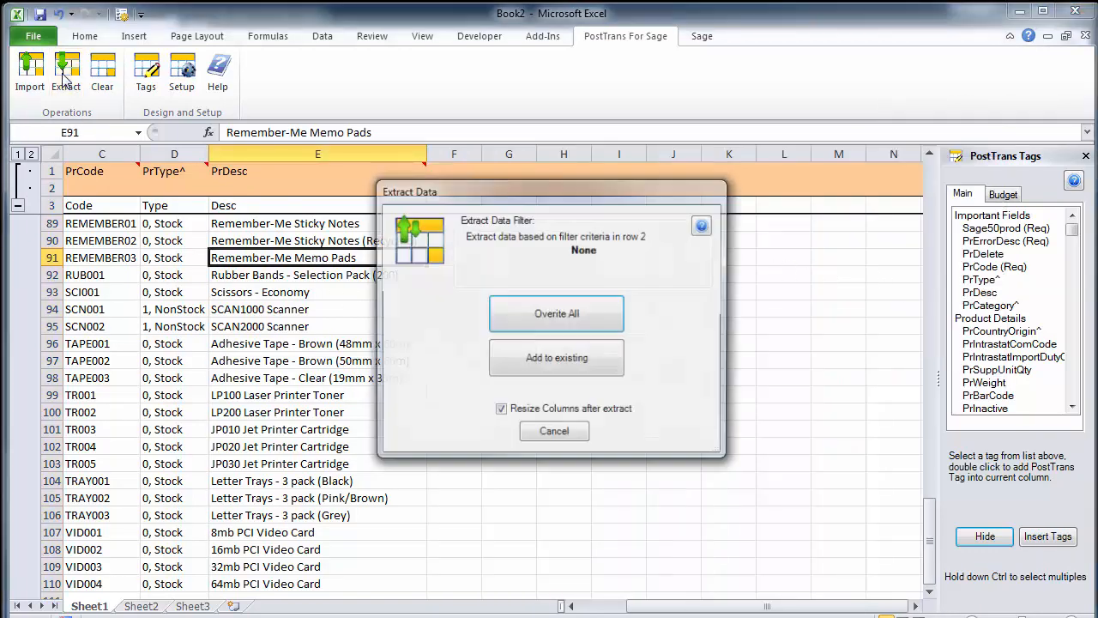
left_click(538, 321)
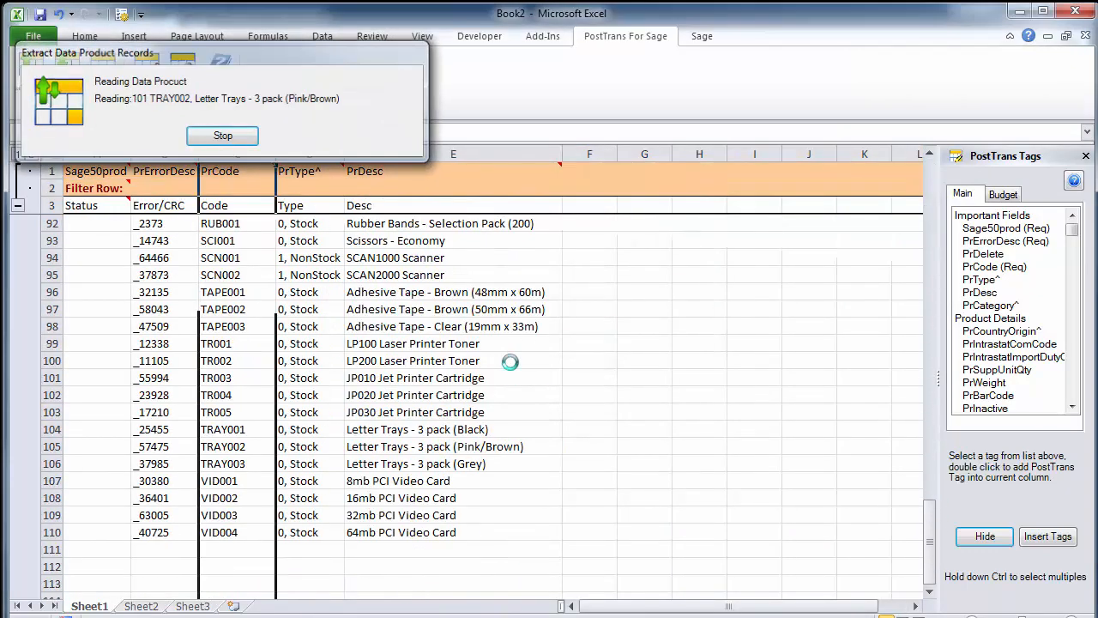
left_click(603, 367)
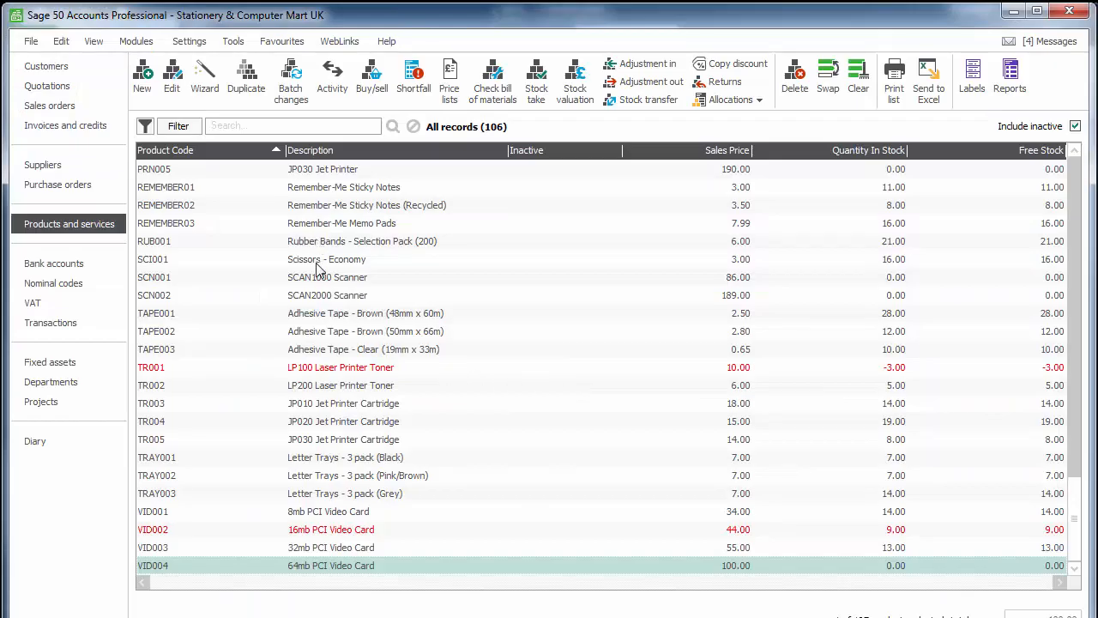
Open the VID004 record in Sage to view its web fields, and return to the Excel template
double_click(212, 565)
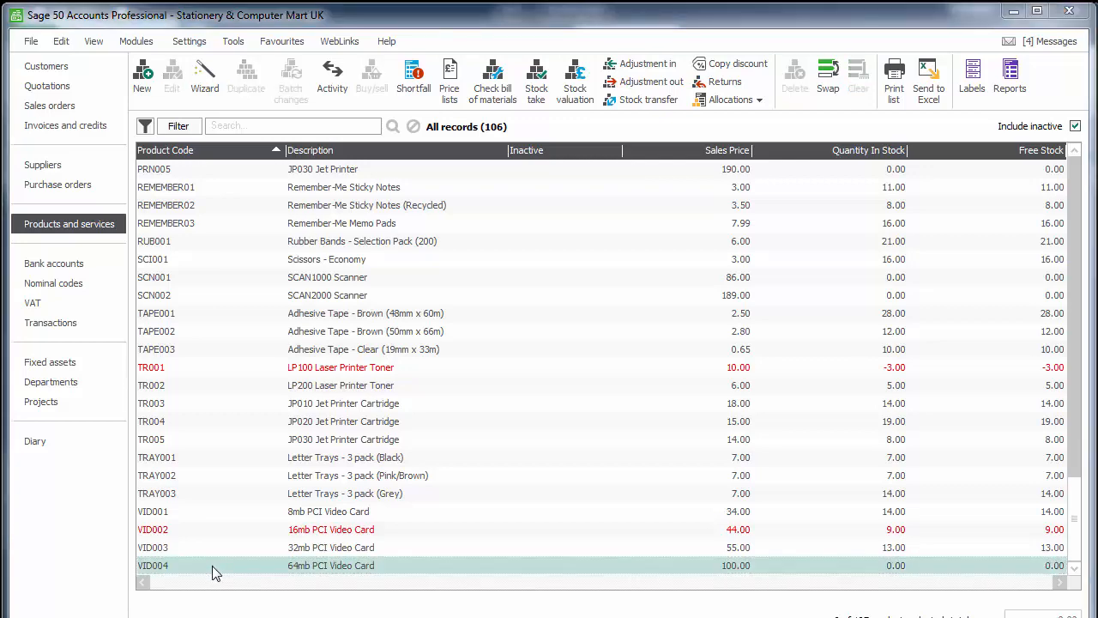
left_click(531, 102)
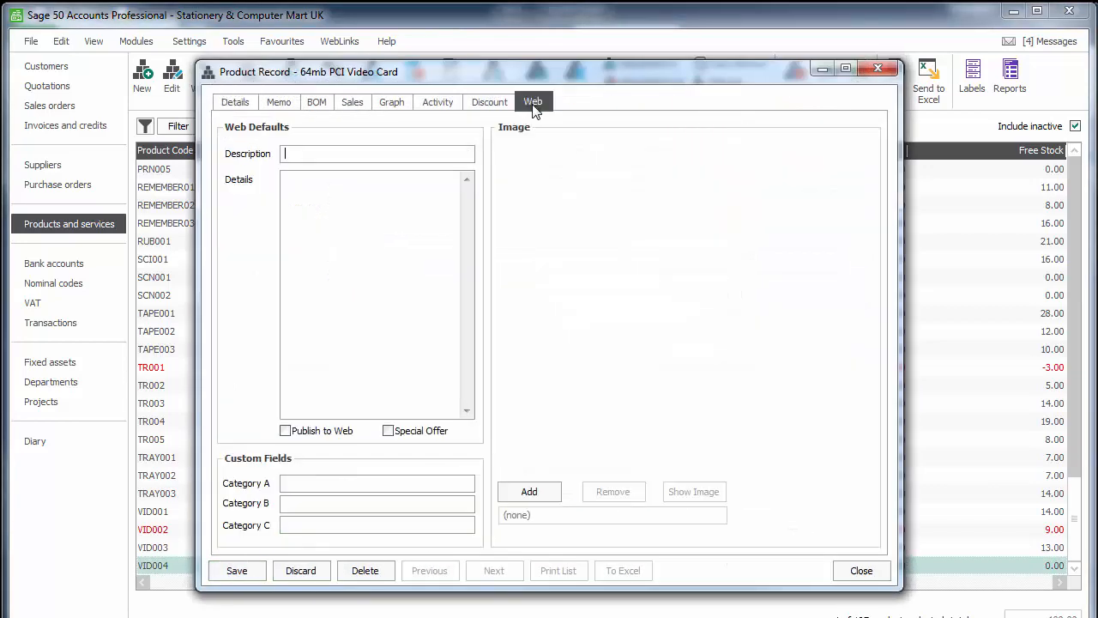
key("alt+Tab")
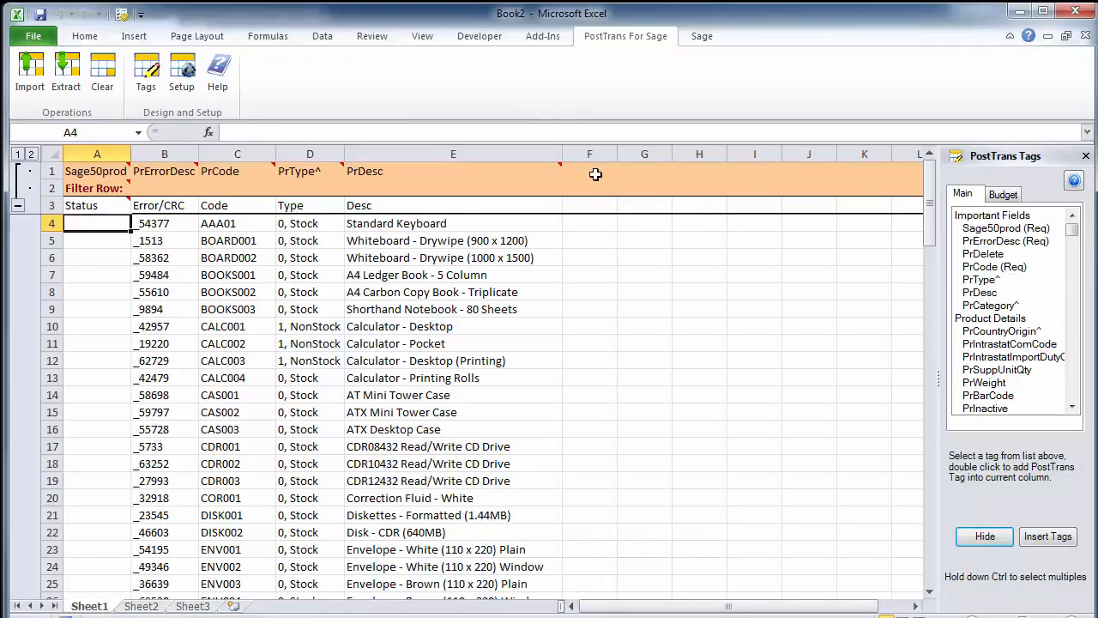
Select the empty tag cell F1 beside PrDesc, and hide and redisplay the PostTrans Tags list
left_click(595, 174)
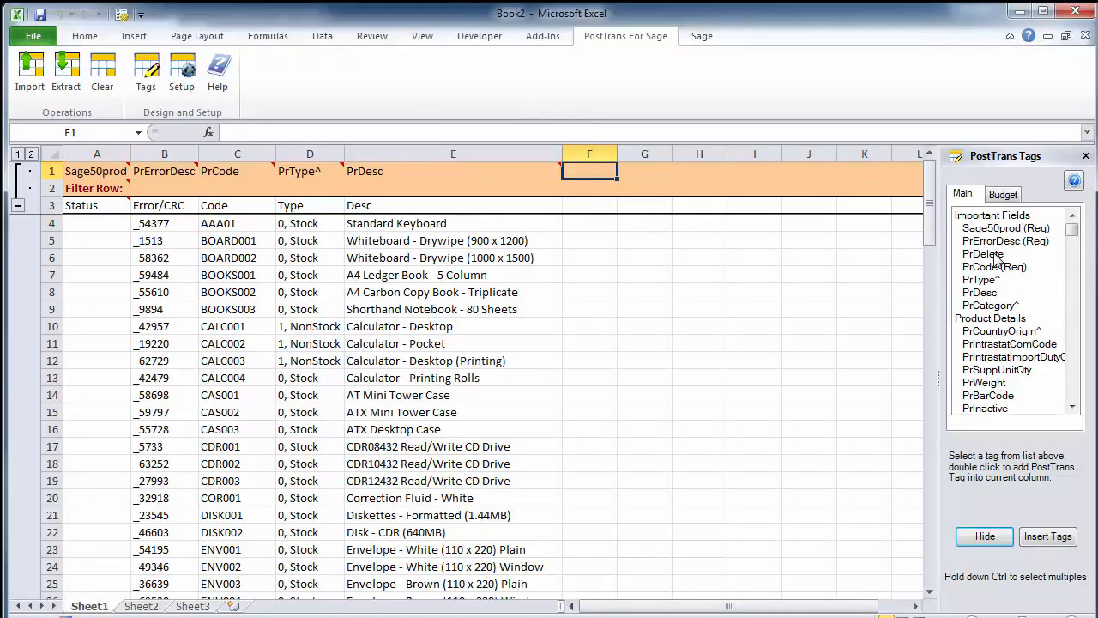
left_click(983, 535)
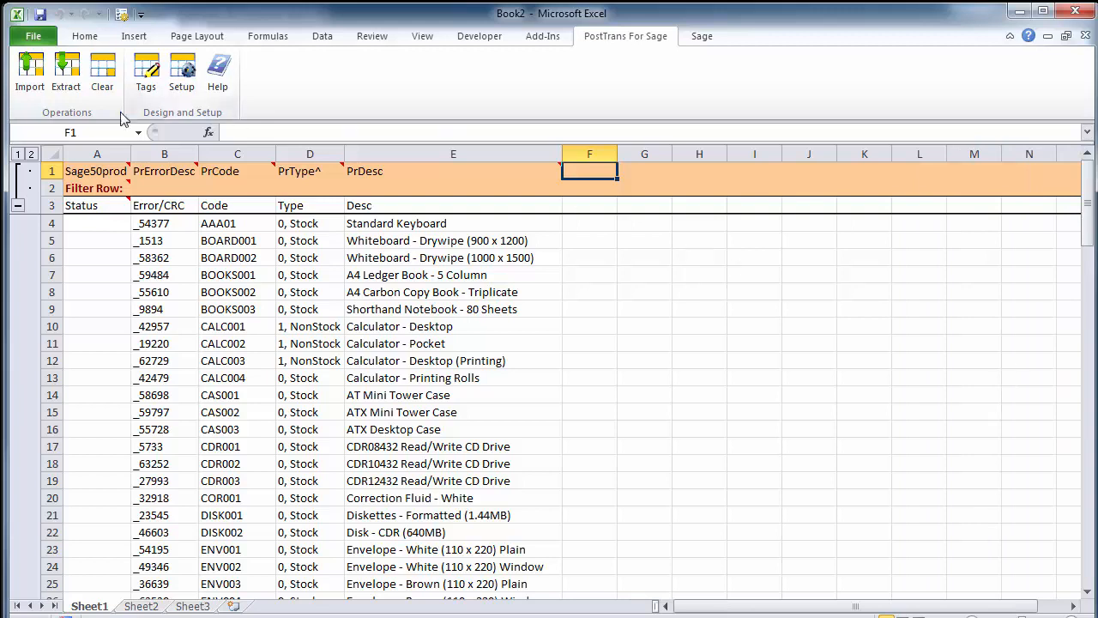
left_click(151, 84)
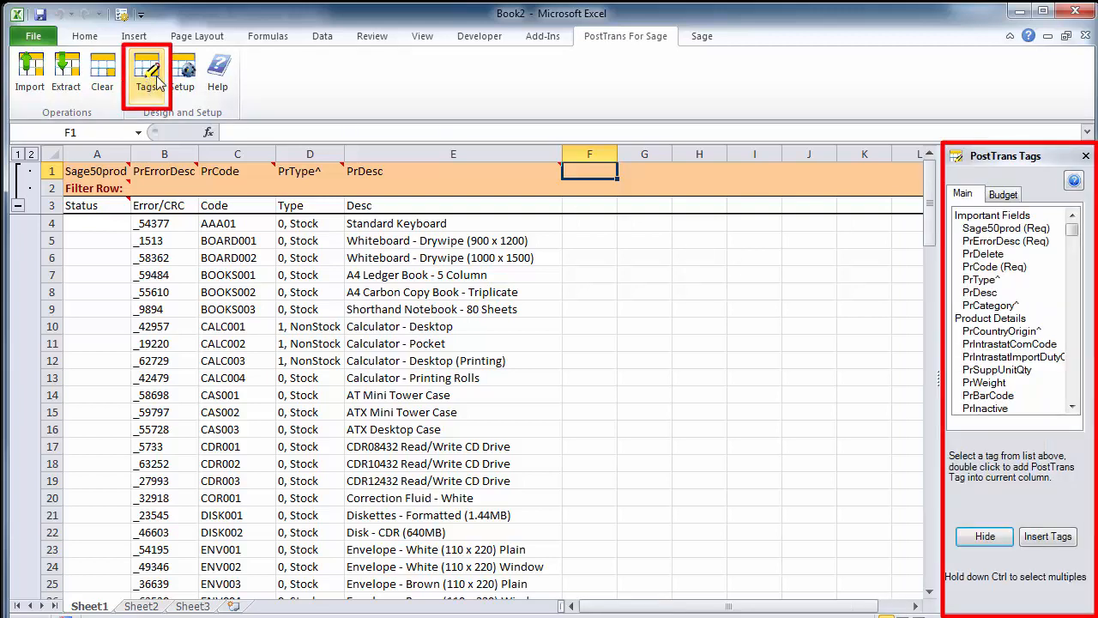
left_click(985, 535)
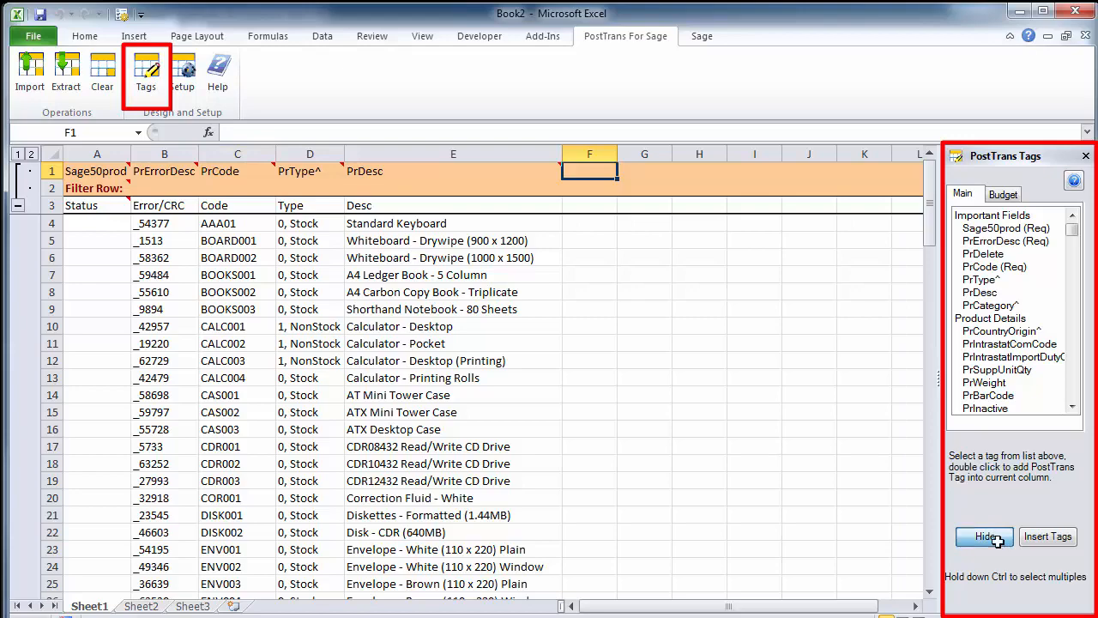
left_click(146, 73)
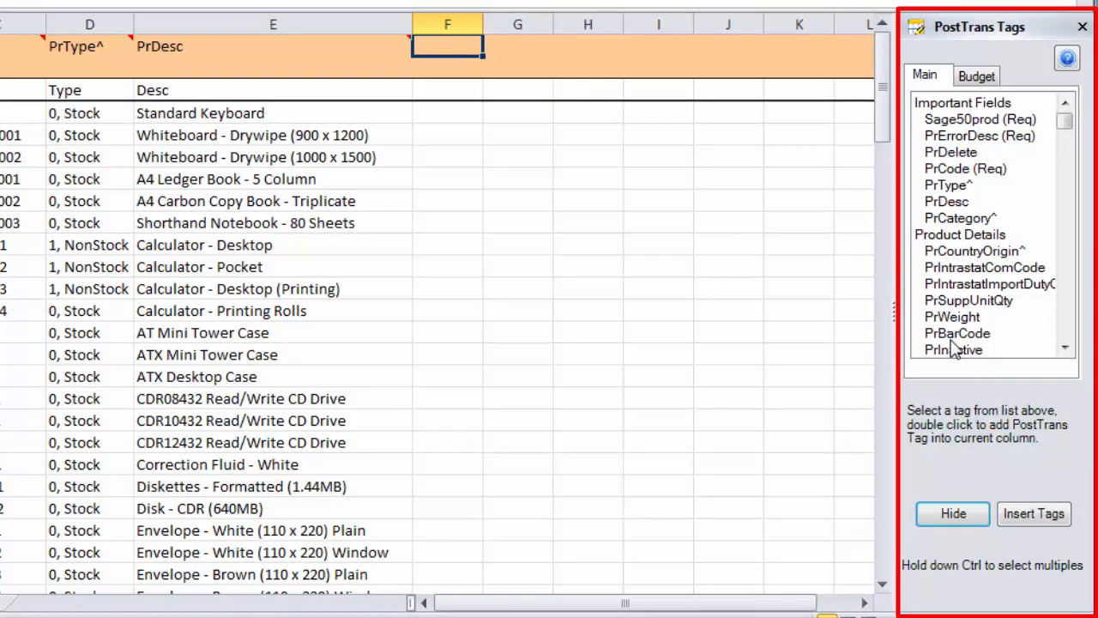
Examine the descriptions of the PostTrans tags in the Important Fields, Product Details and Defaults sections
left_click(995, 120)
left_click(994, 136)
left_click(973, 169)
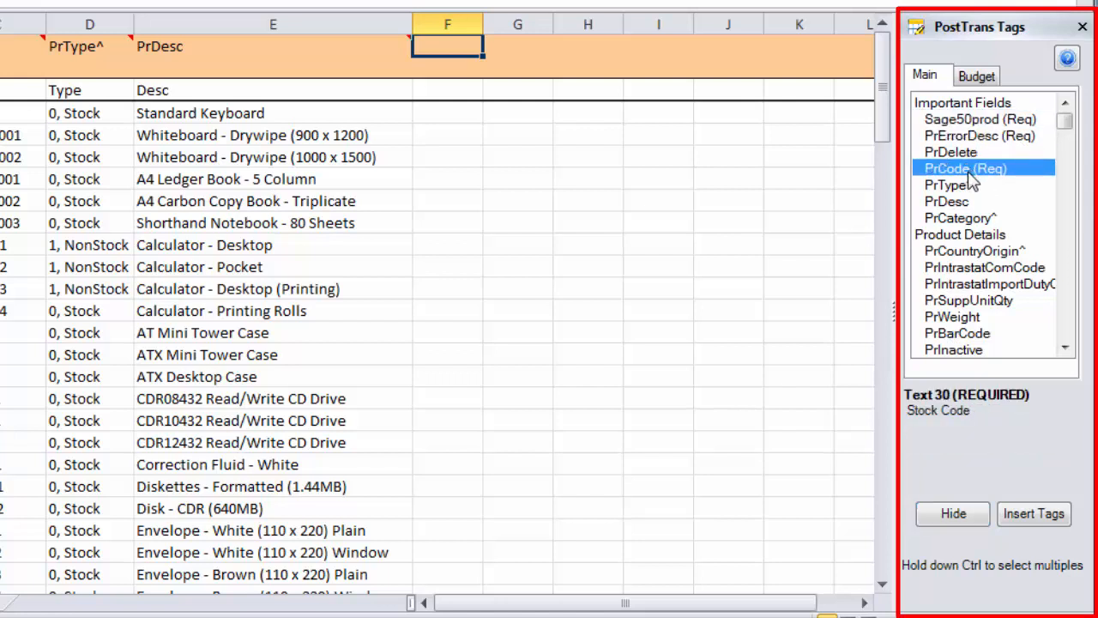
left_click(961, 254)
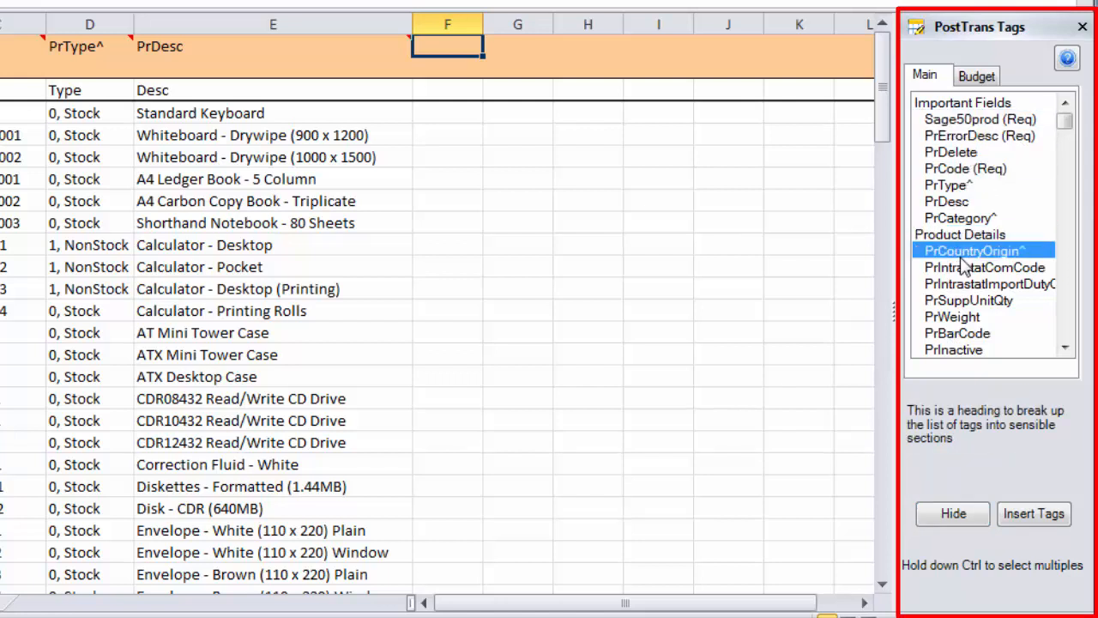
scroll(964, 268, "down", 2)
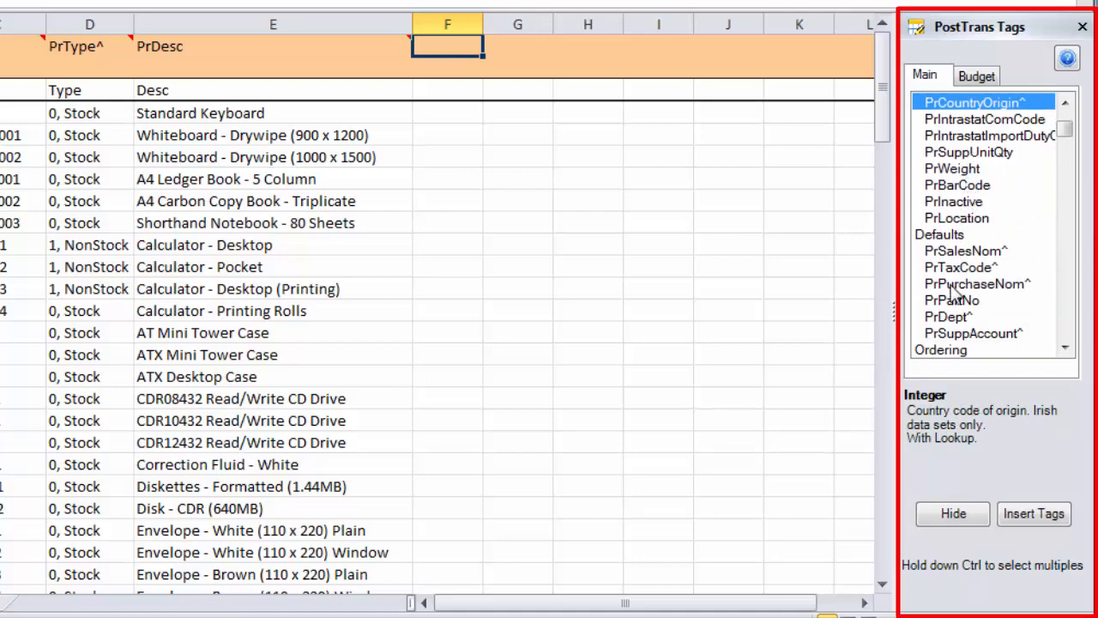
left_click(961, 250)
left_click(959, 283)
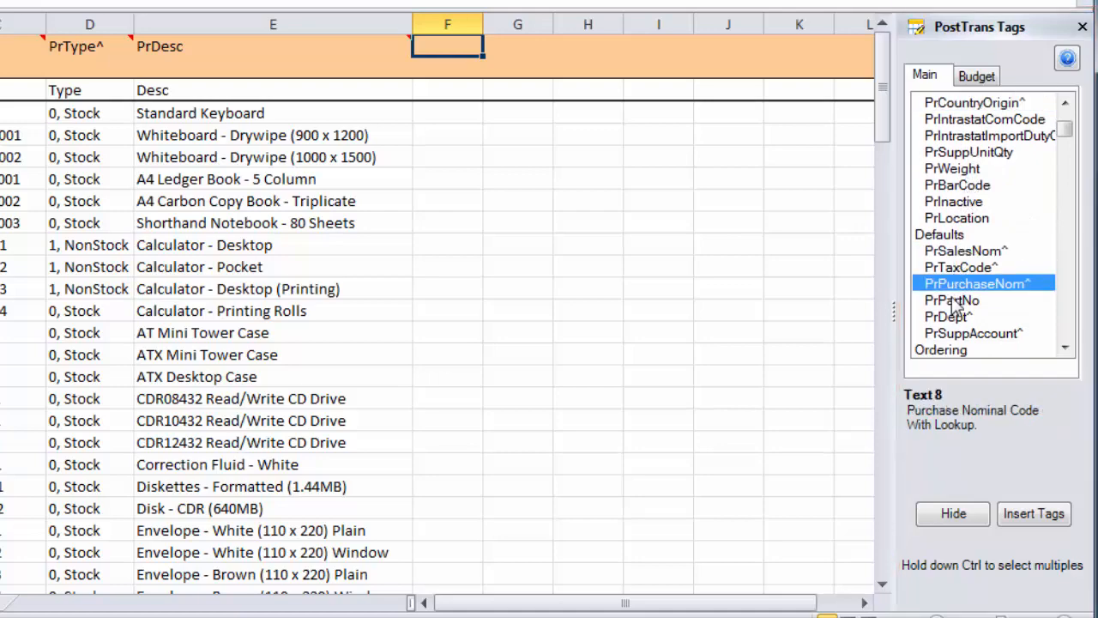
left_click(954, 300)
Switch to Sage, view the Details fields of the VID004 product record, and return to the Excel template
key("alt+Tab")
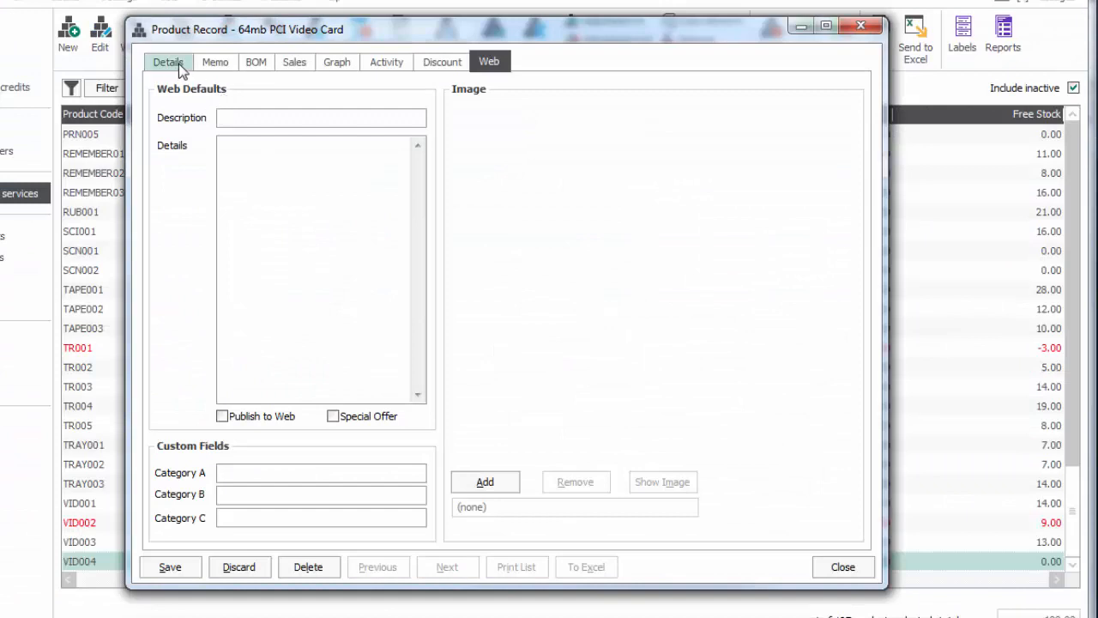
left_click(169, 63)
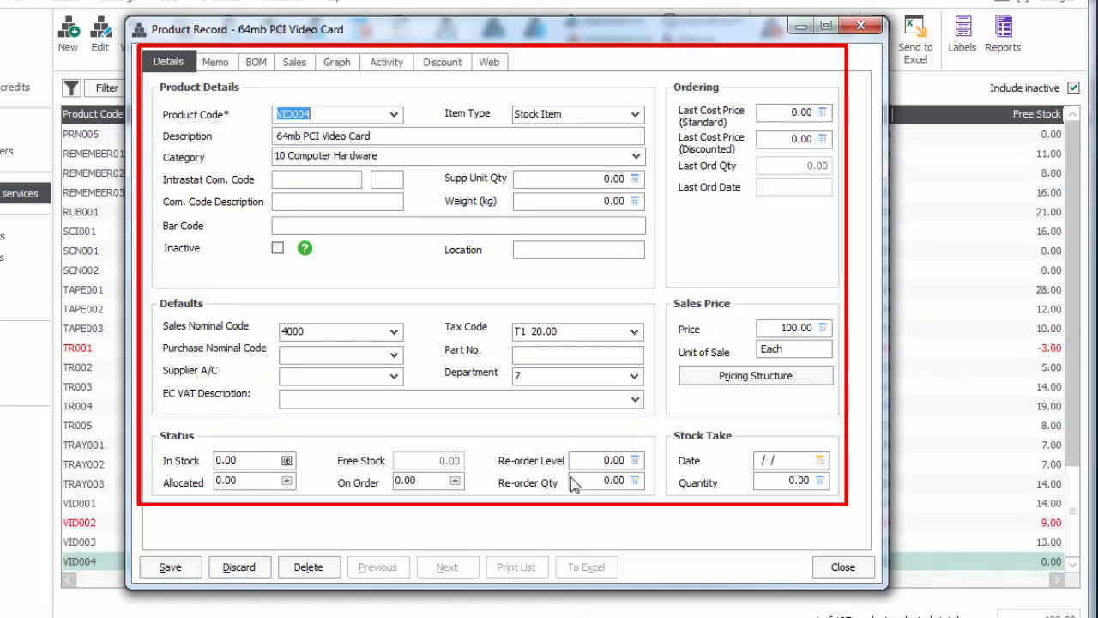
key("alt+Tab")
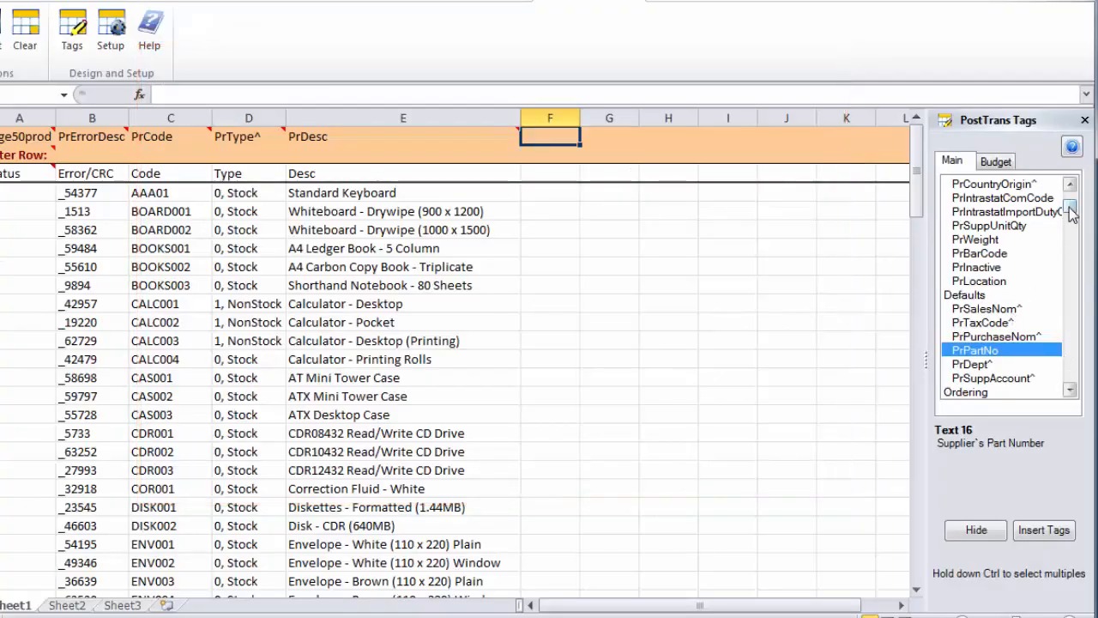
Insert the five Web tags from PrWebDescription through PrWebImage into the template, starting at the empty tag cell F1
left_click_drag(1069, 207, 1070, 234)
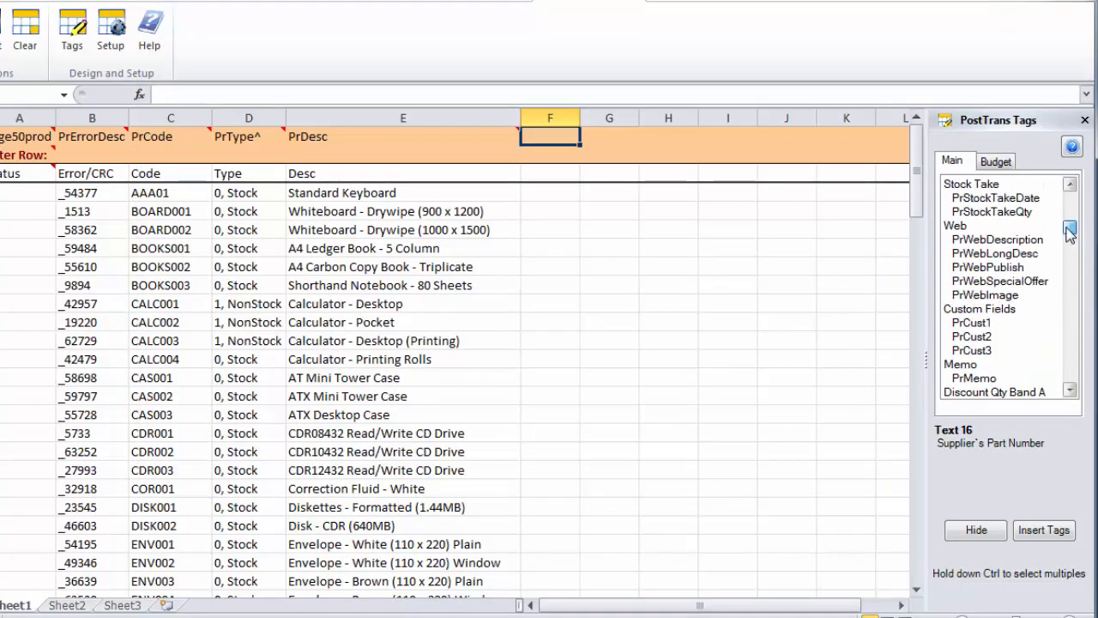
left_click(999, 240)
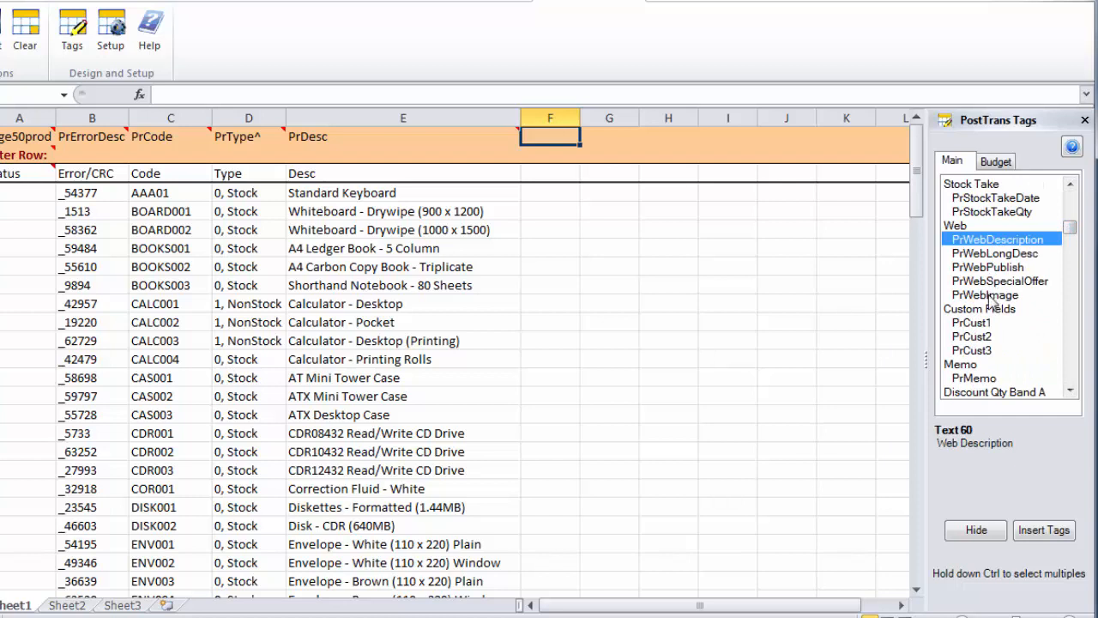
left_click(990, 295, "shift")
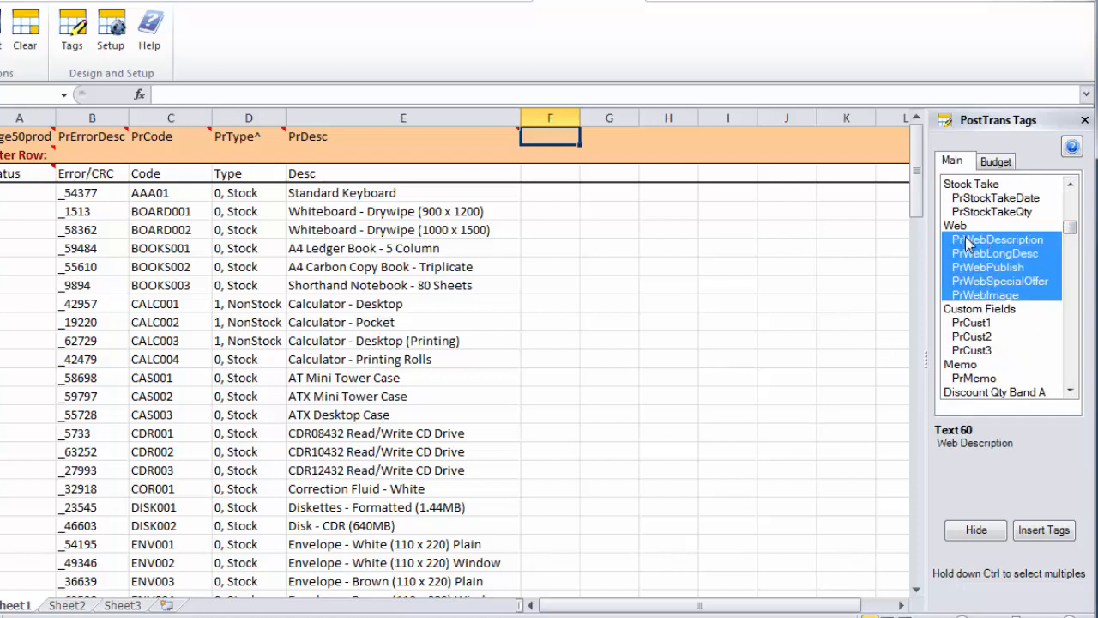
left_click(1016, 242)
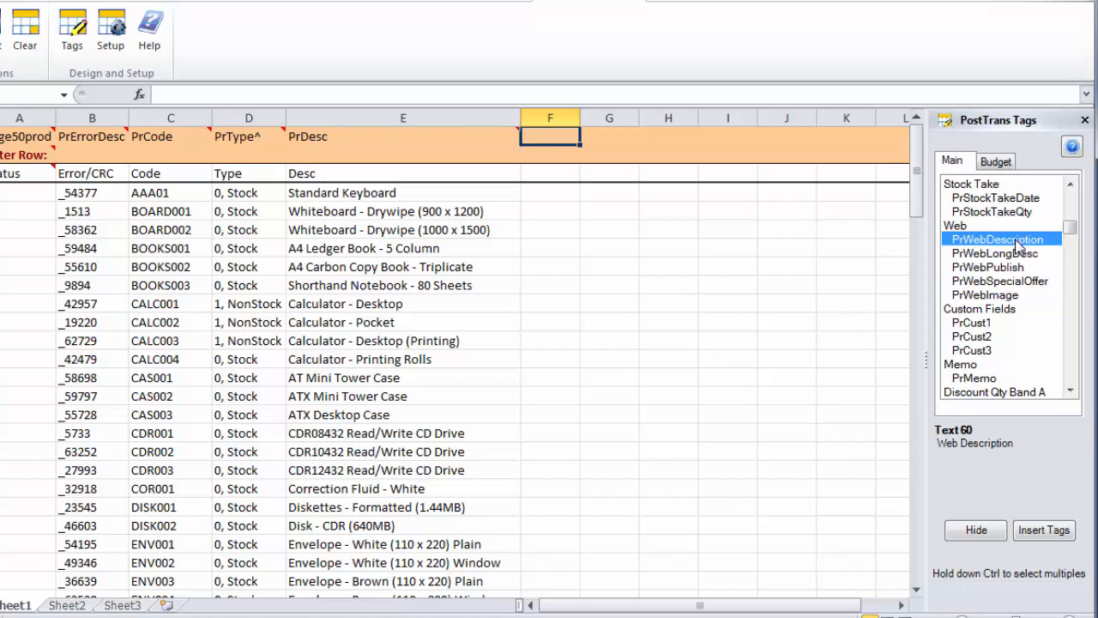
left_click(1008, 296, "shift")
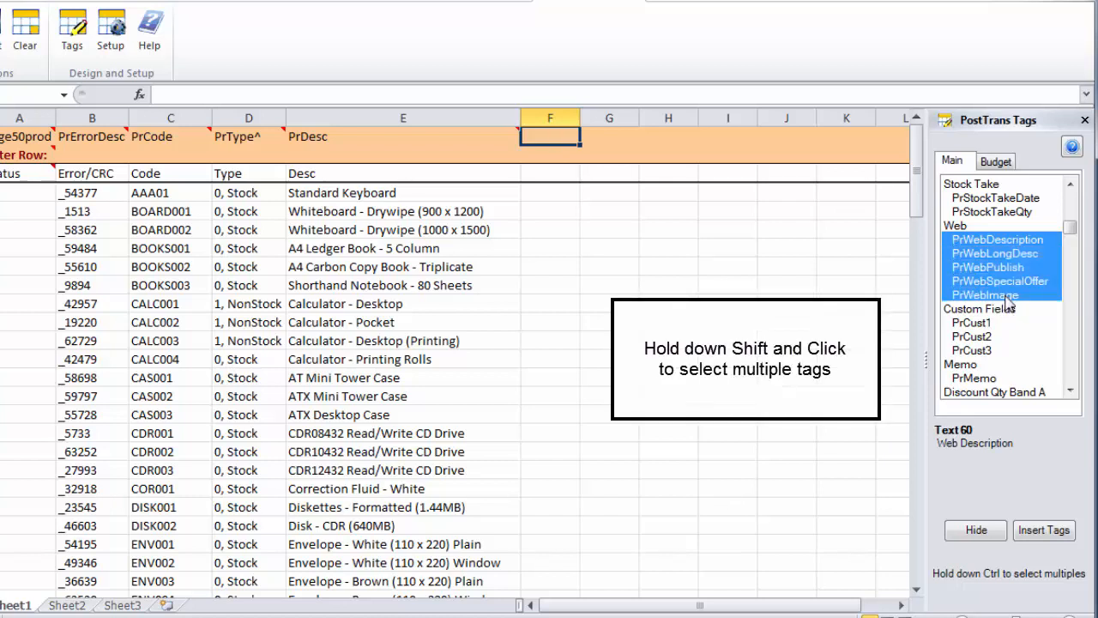
mouse_move(1008, 295)
left_mouse_down()
mouse_move(558, 147)
mouse_move(553, 117)
mouse_move(553, 132)
left_mouse_up()
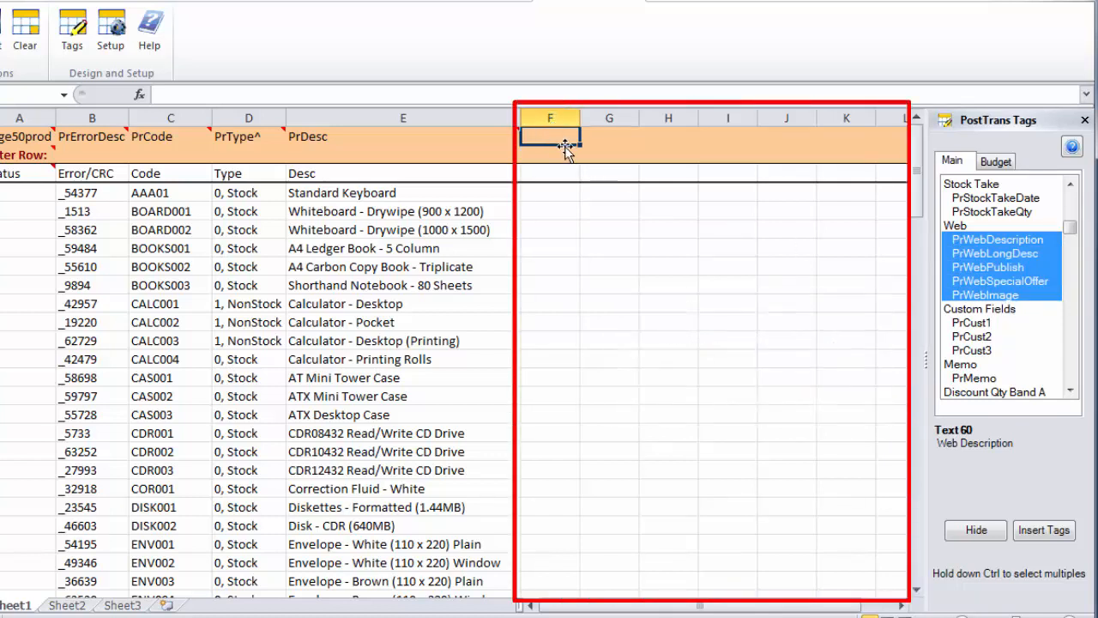
left_click(593, 140)
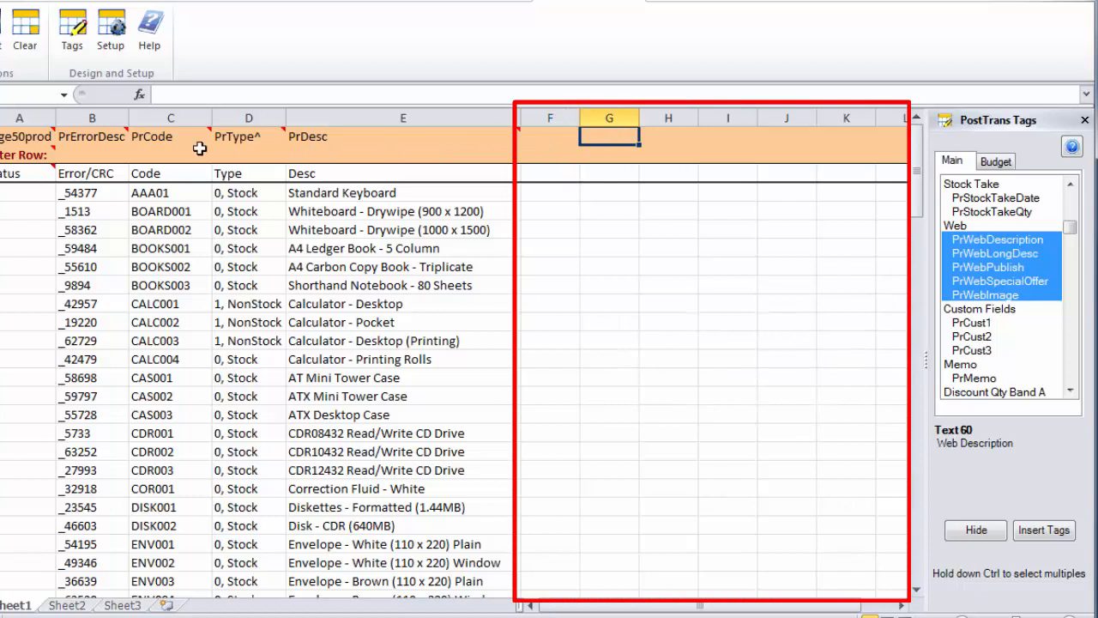
left_click(186, 193)
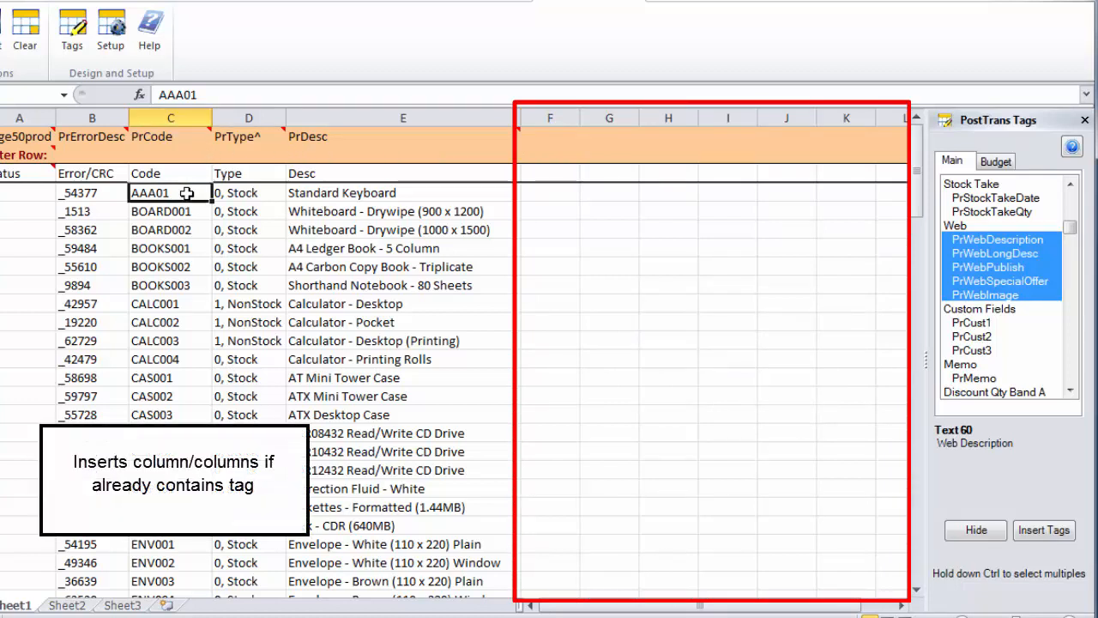
left_click(553, 136)
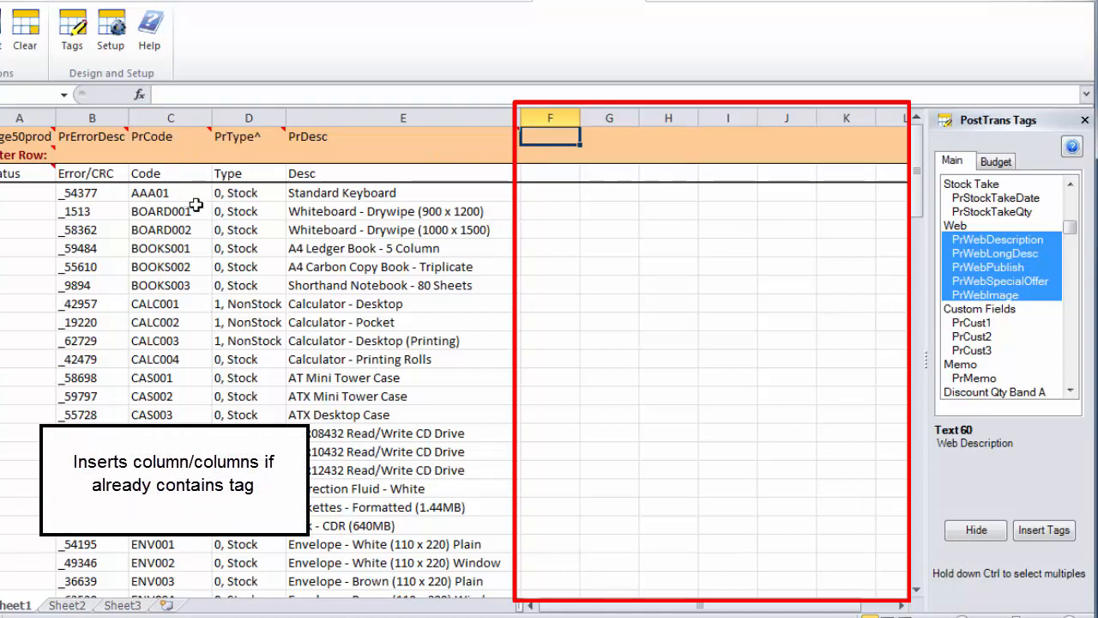
left_click(1033, 539)
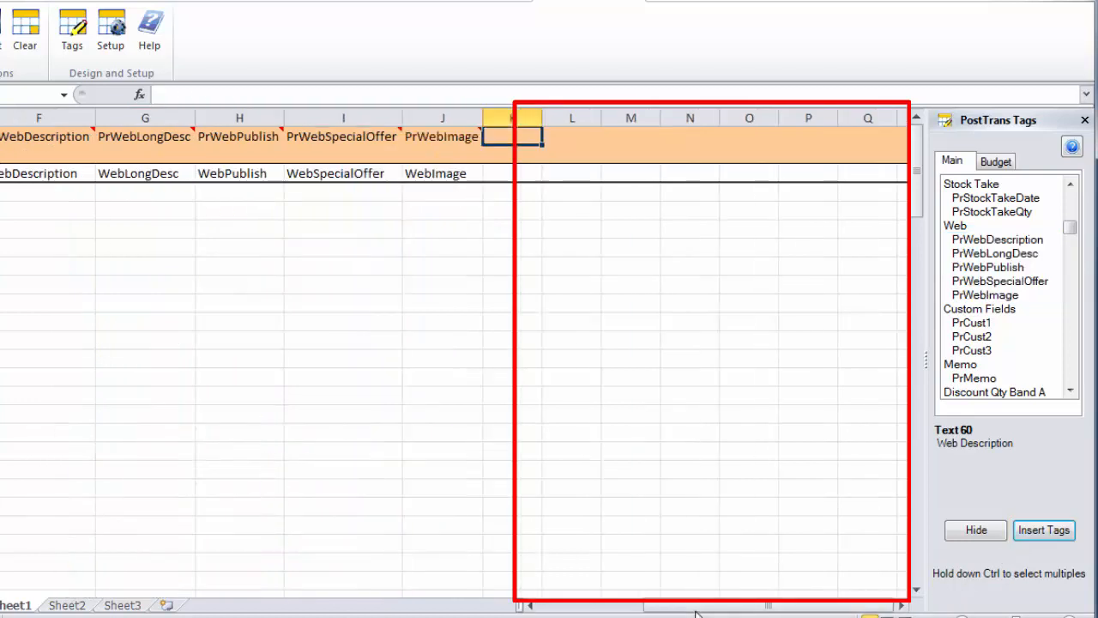
Review the inserted web tags and their column headings, starting from PrWebDescription in column F
left_click_drag(686, 607, 555, 611)
left_click(571, 137)
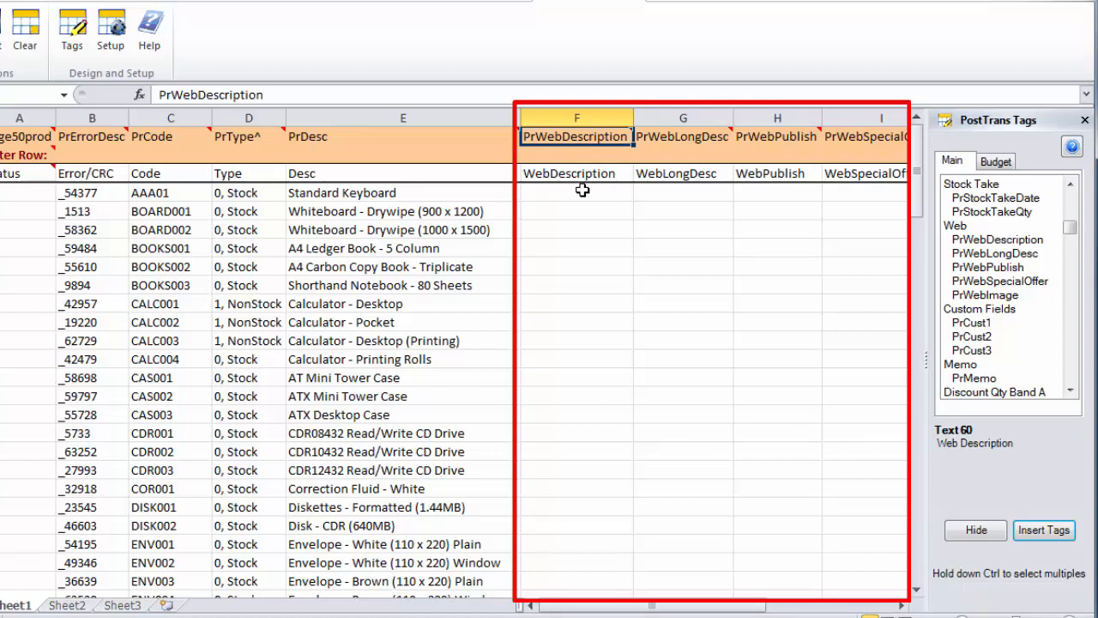
left_click(583, 172)
left_click(657, 174)
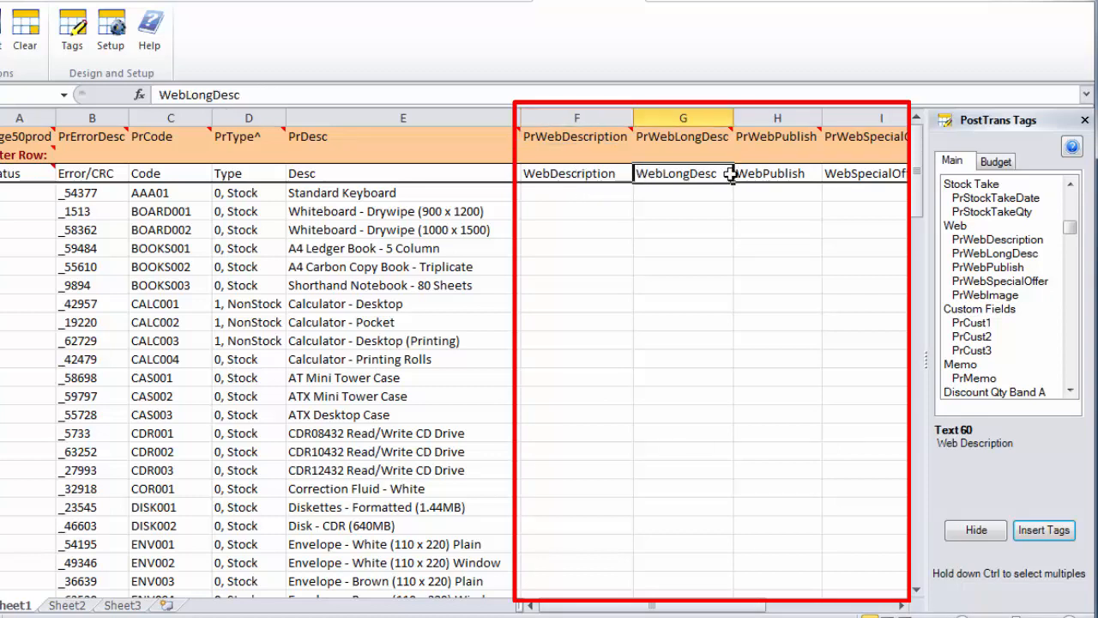
left_click(568, 194)
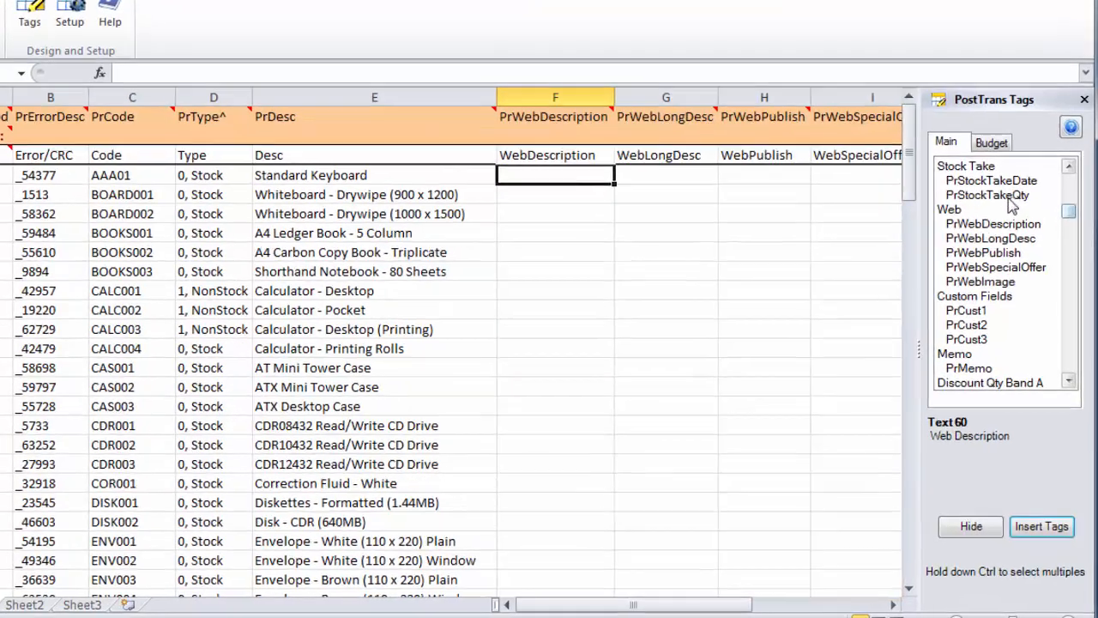
Check the tag descriptions of PrStockTakeQty, PrStockTakeDate and PrWeight in the PostTrans Tags list
left_click(1010, 195)
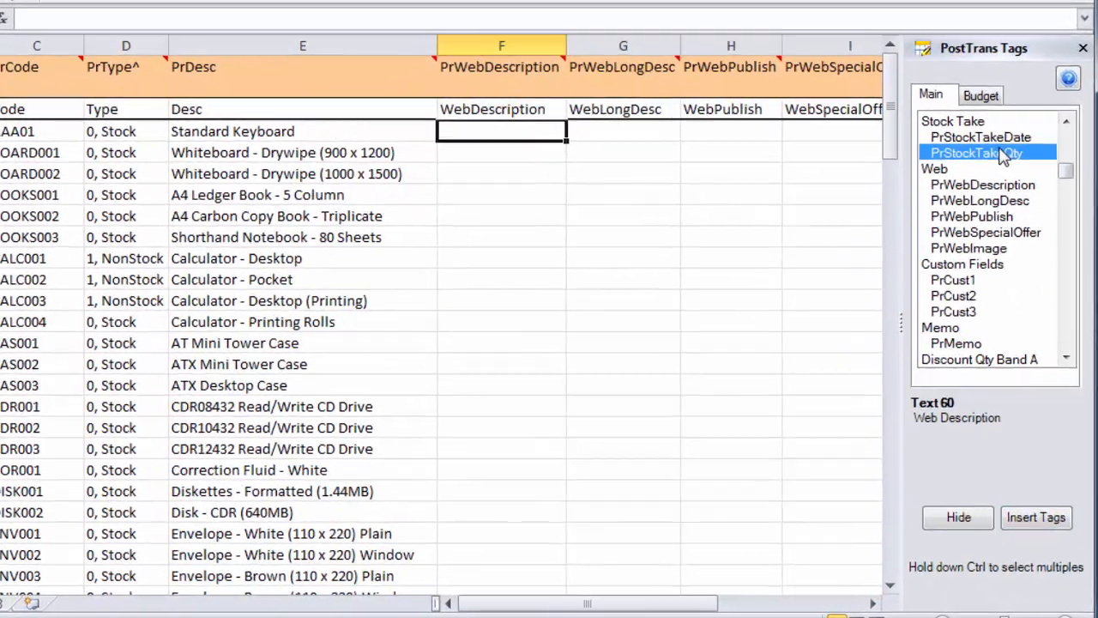
left_click(1000, 181)
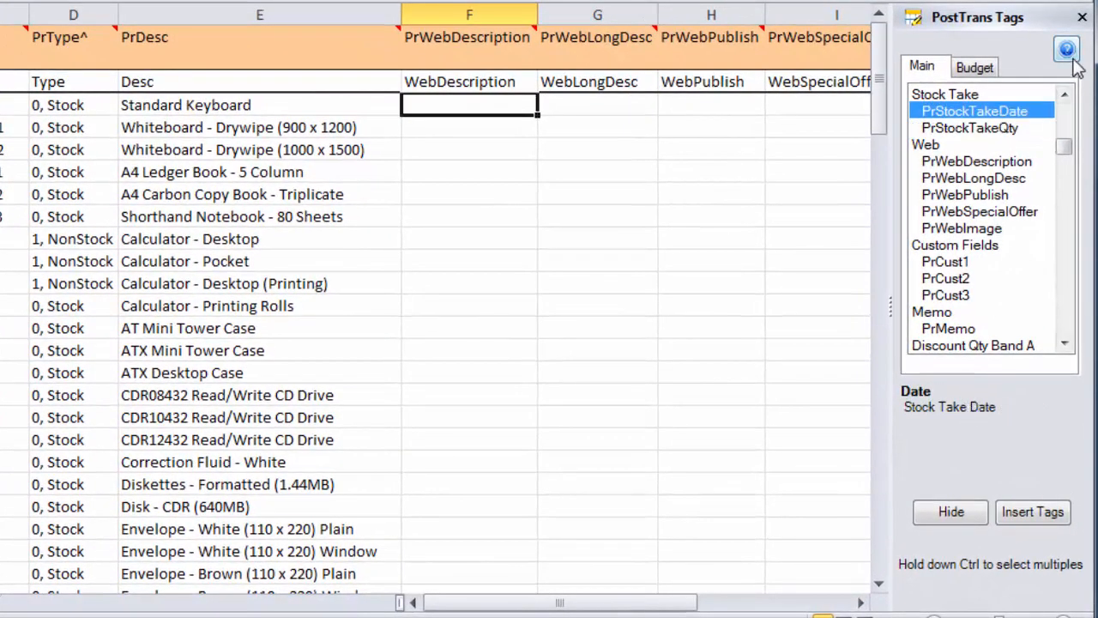
left_click_drag(1064, 148, 1063, 123)
left_click(962, 131)
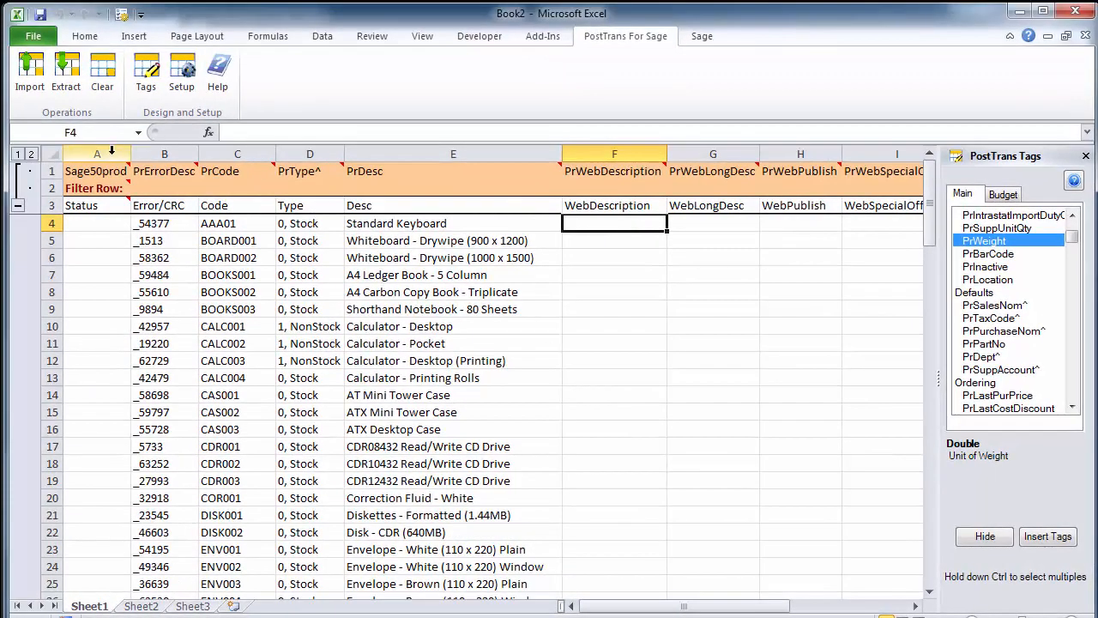
Extract the product data with the new web columns, overwriting all rows, and close the completion message
left_click(69, 89)
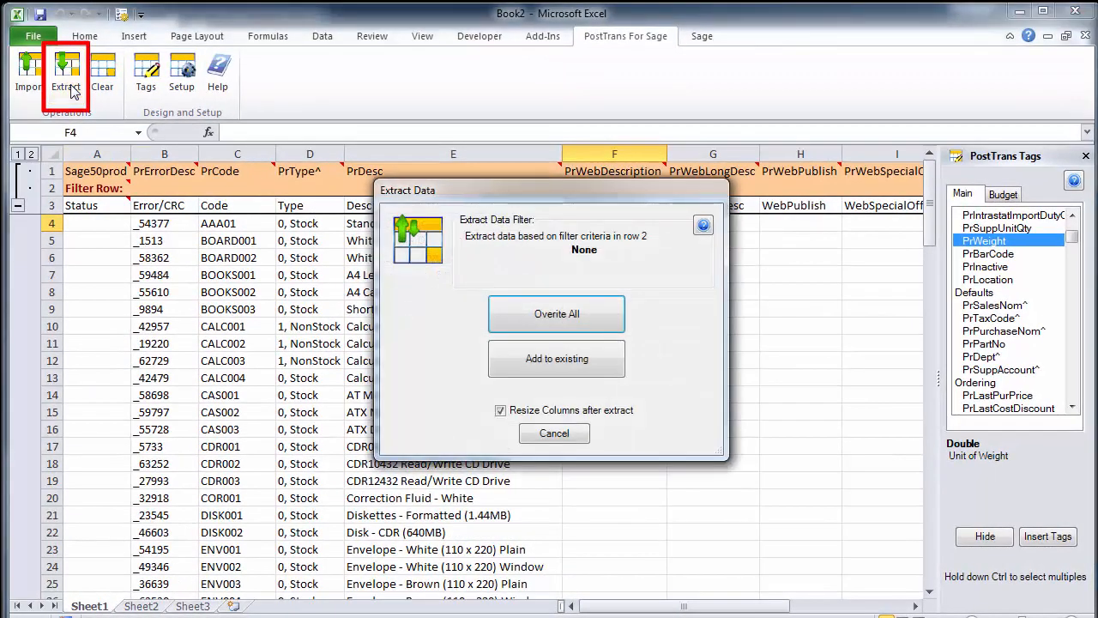
left_click(555, 314)
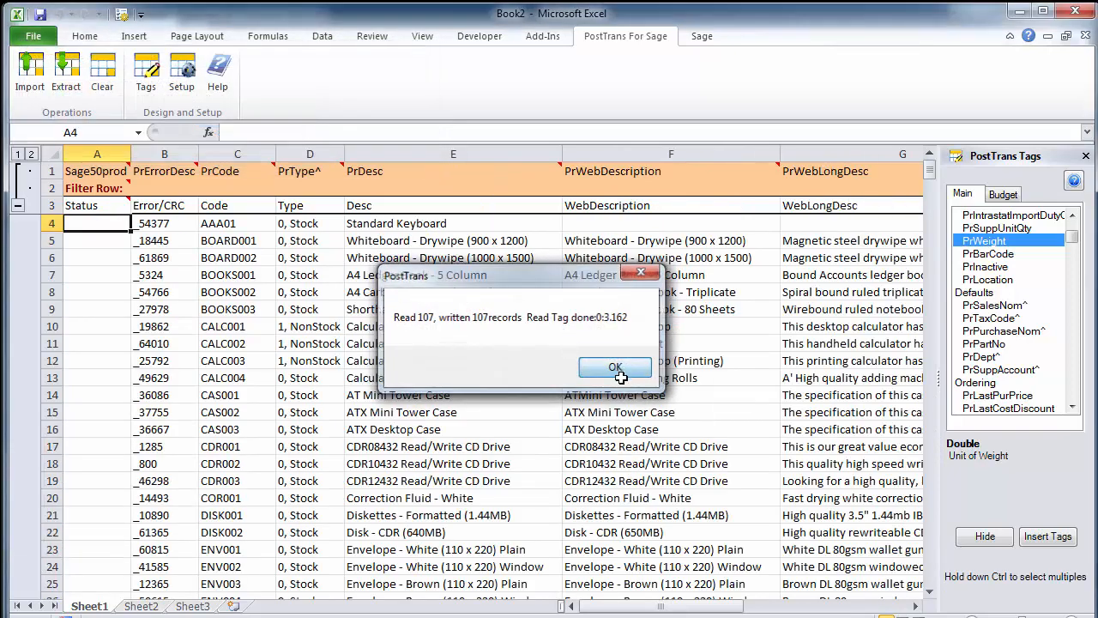
left_click(616, 367)
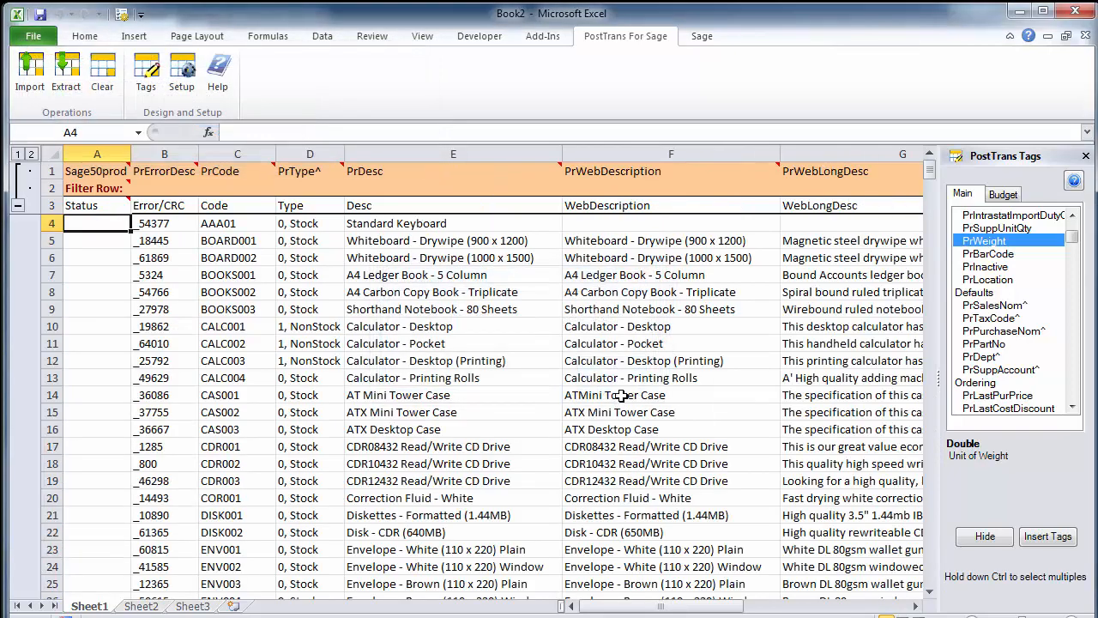
Copy the web description of VID003 into VID004's cell F110 and change it to 64mb PCI Video Card
left_click(929, 591)
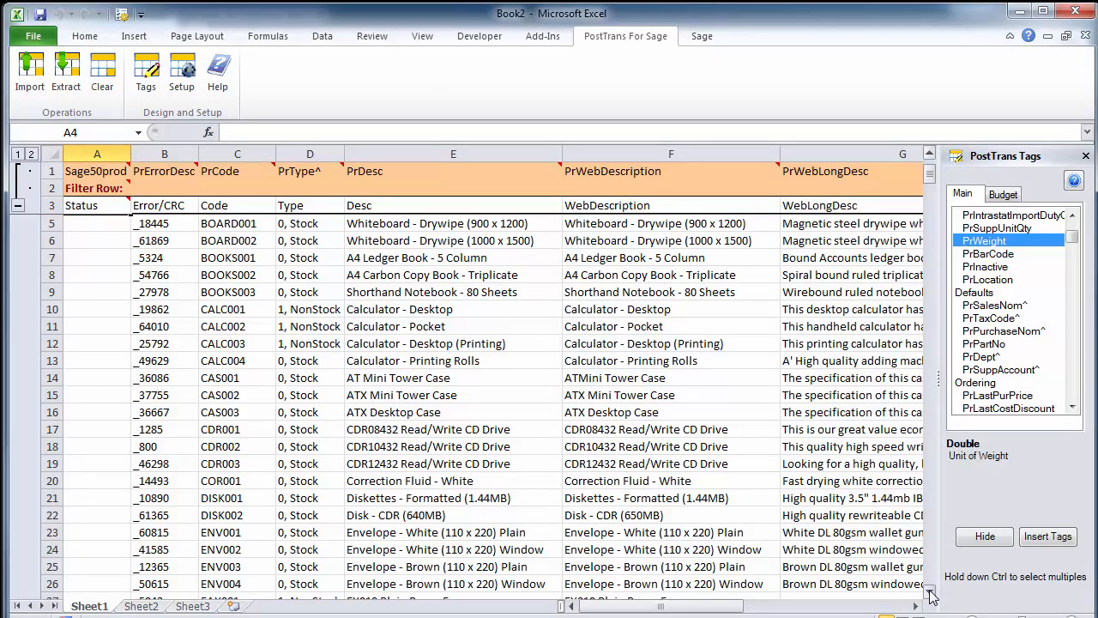
left_click(933, 593)
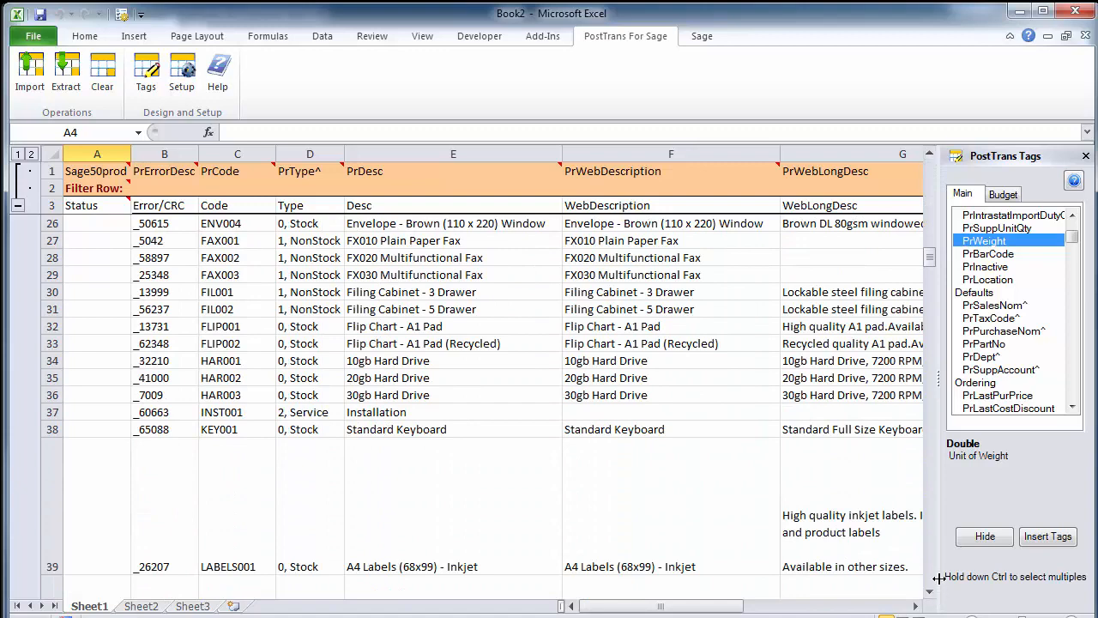
left_click(931, 577)
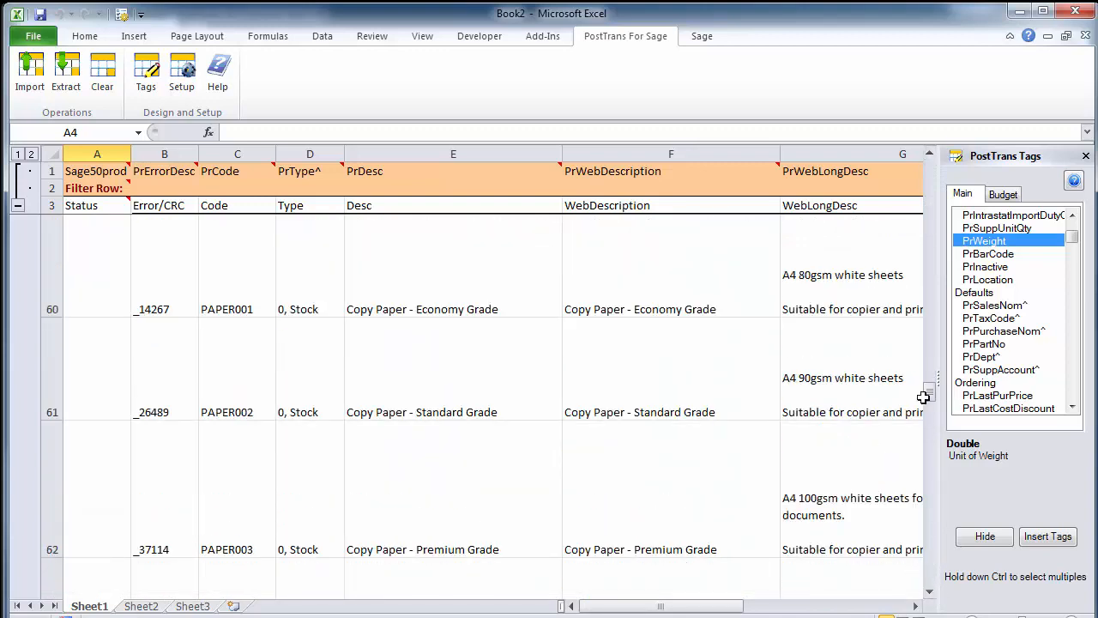
left_click_drag(922, 576, 924, 571)
left_click(843, 446)
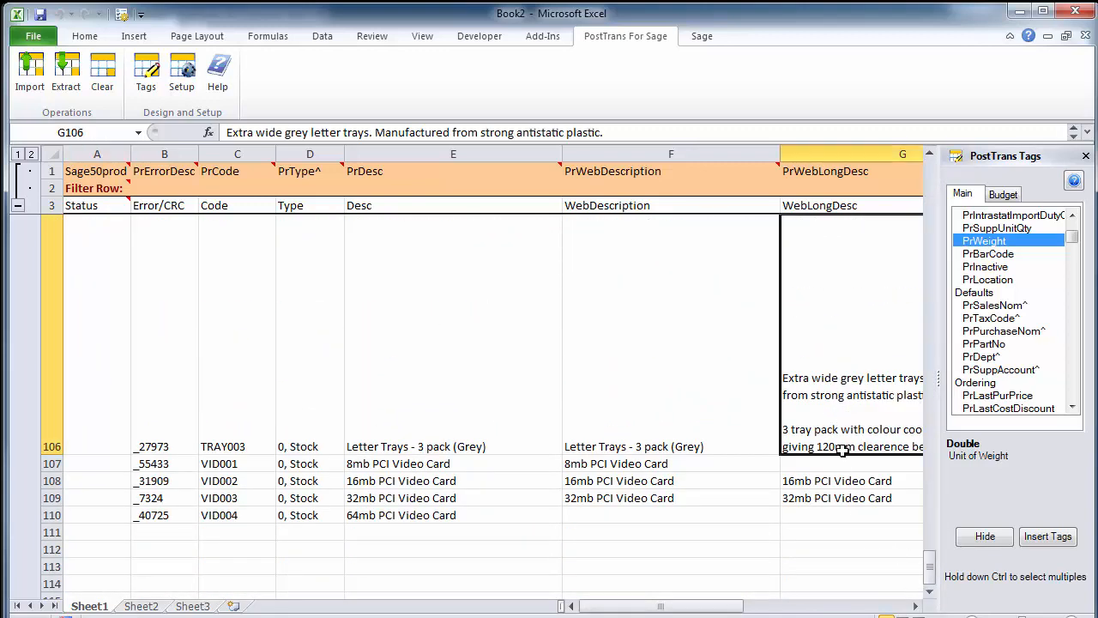
left_click_drag(712, 609, 748, 609)
left_click(558, 500)
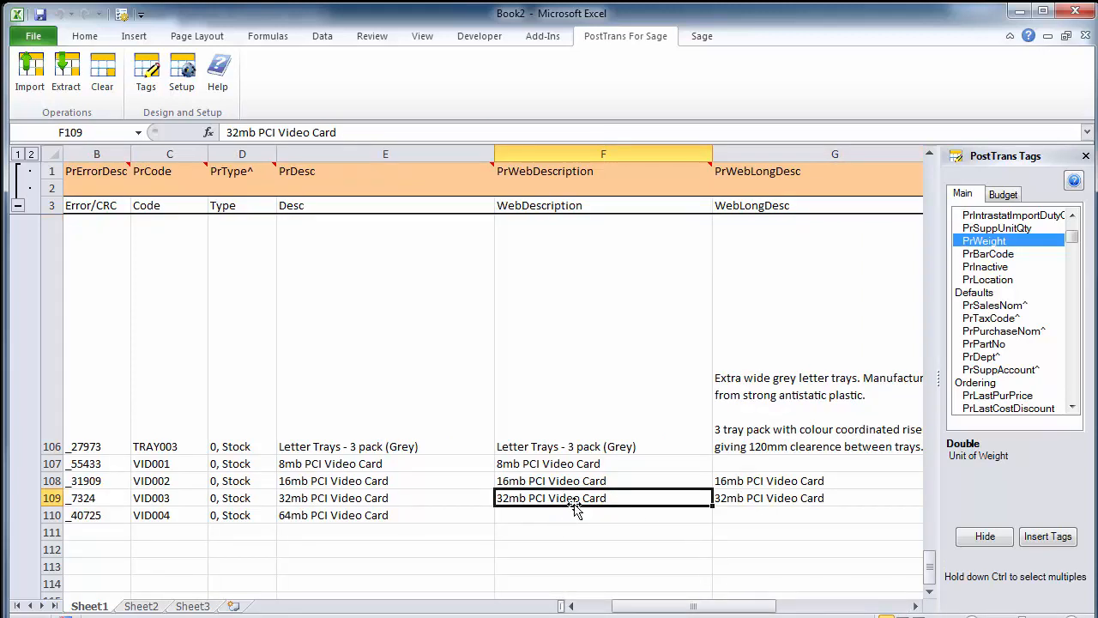
key("ctrl+c")
left_click(572, 512)
key("ctrl+v")
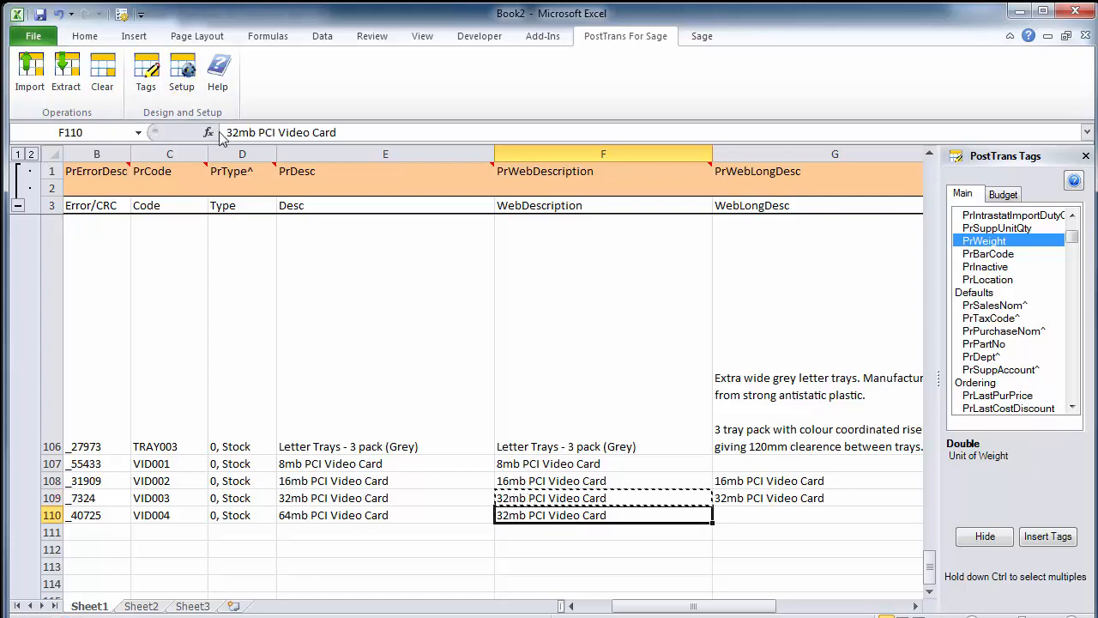
left_click_drag(239, 133, 227, 135)
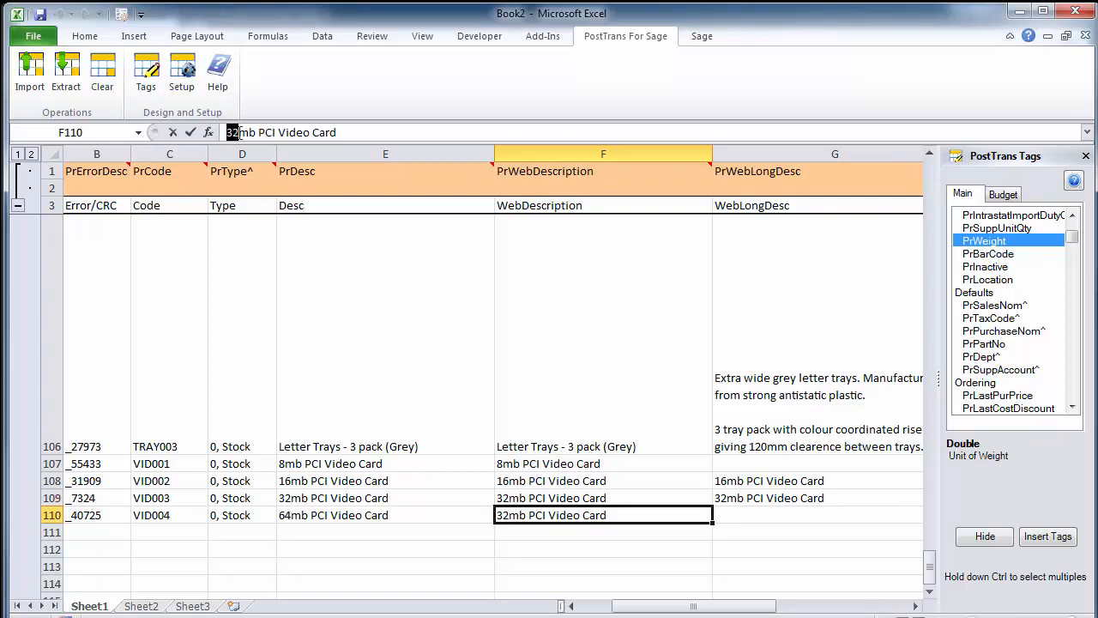
type("64")
Enter fasfasfasf as VID004's web long description in G110 and select its WebPublish cell H110
left_click(728, 521)
type("fasfasfasf")
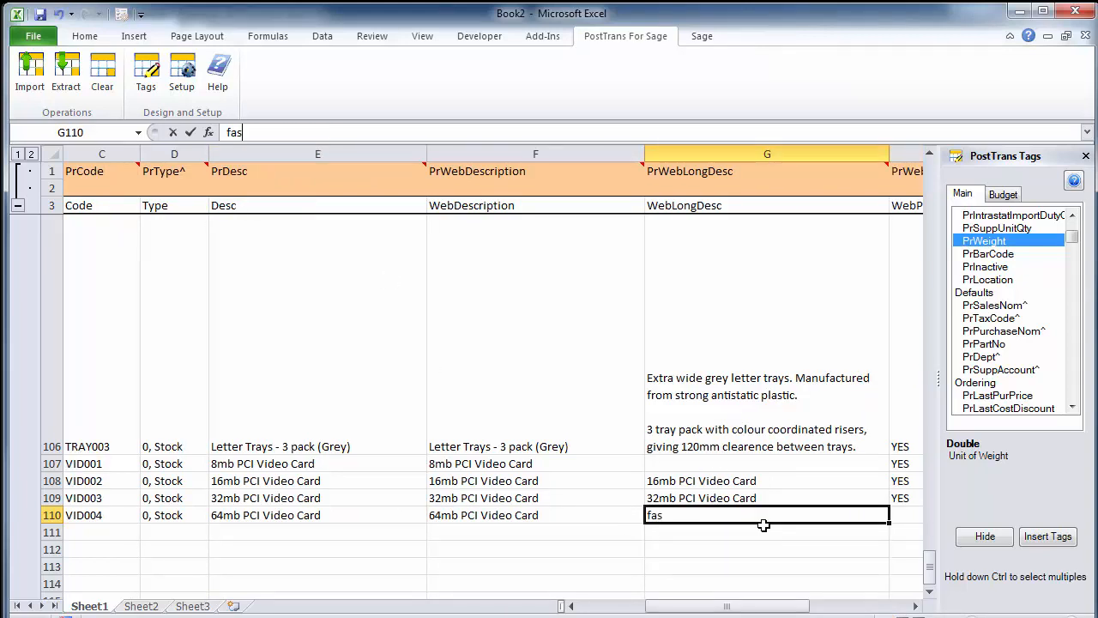
left_click(894, 512)
scroll(892, 548, "down", 2)
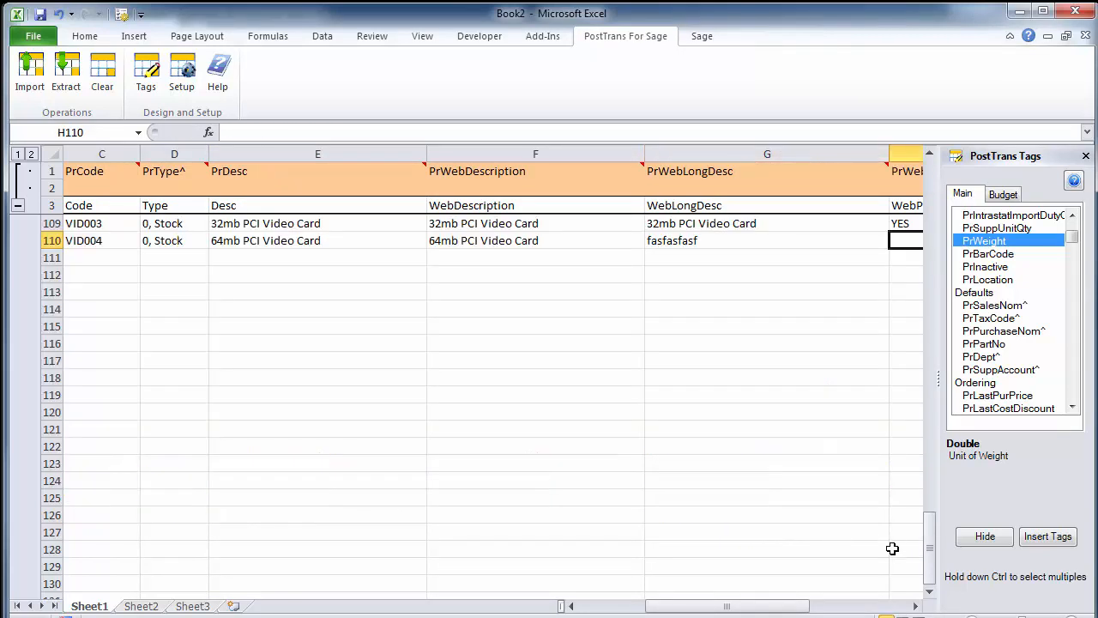
Enter y as VID004's WebPublish value in cell H110
scroll(895, 545, "up", 1)
left_click_drag(778, 606, 892, 609)
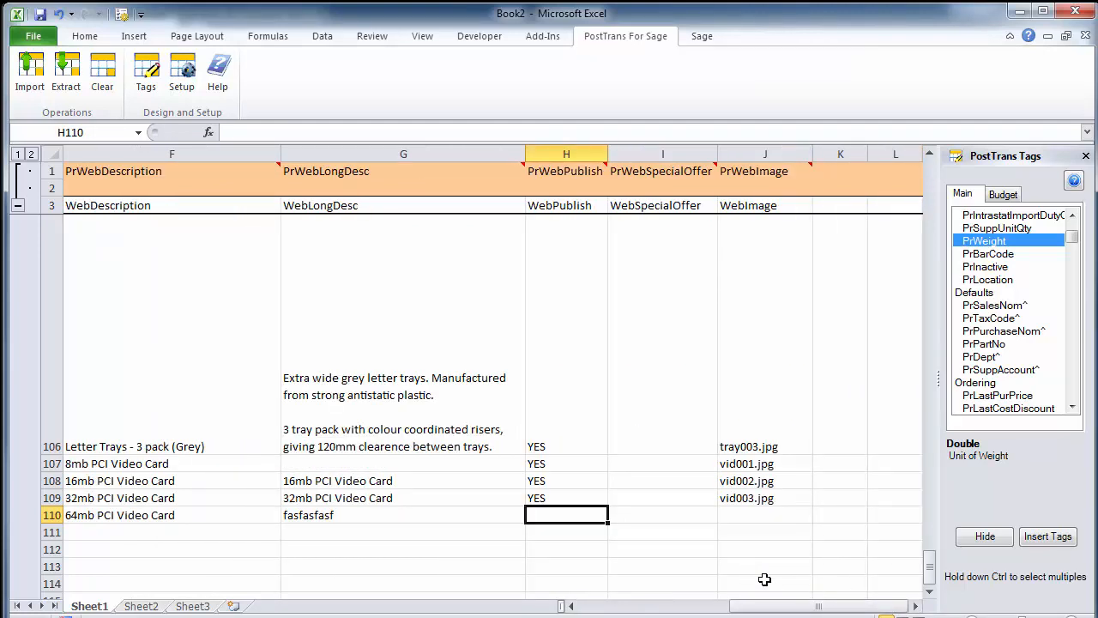
type("y")
key("Delete")
key("Tab")
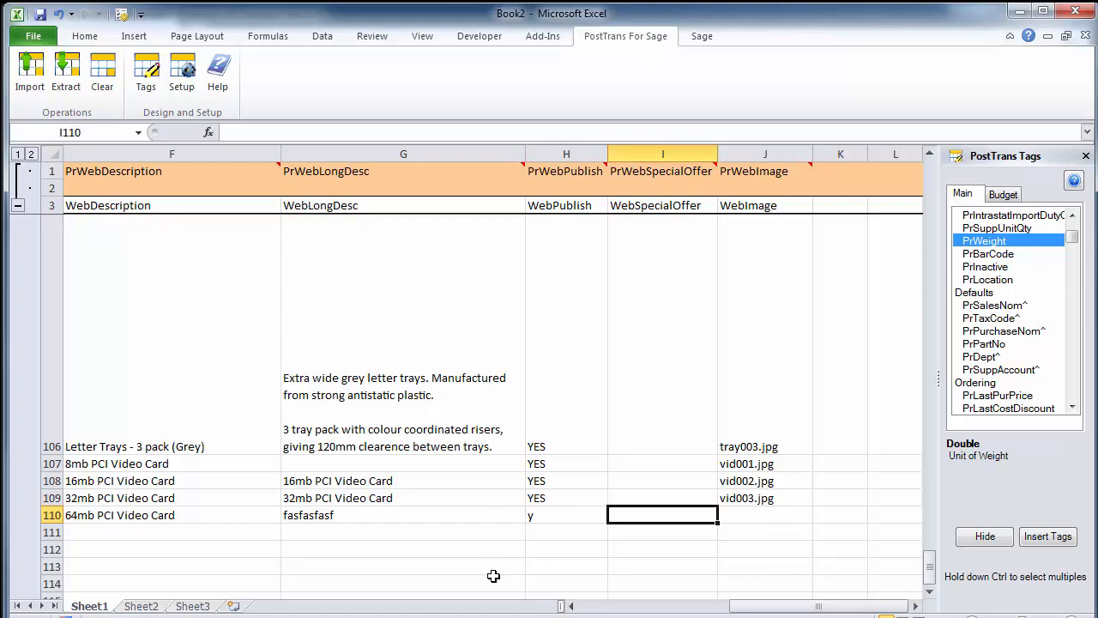
Import the amended VID004 product row into Sage, accepting the product defaults, and close the import summary
left_click(30, 69)
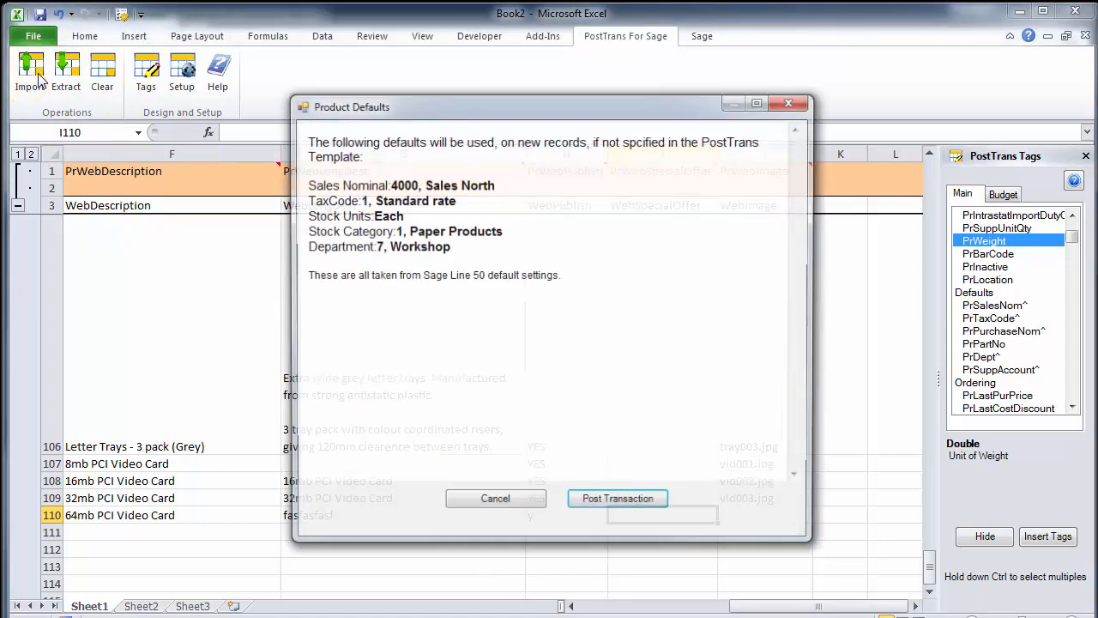
left_click(591, 504)
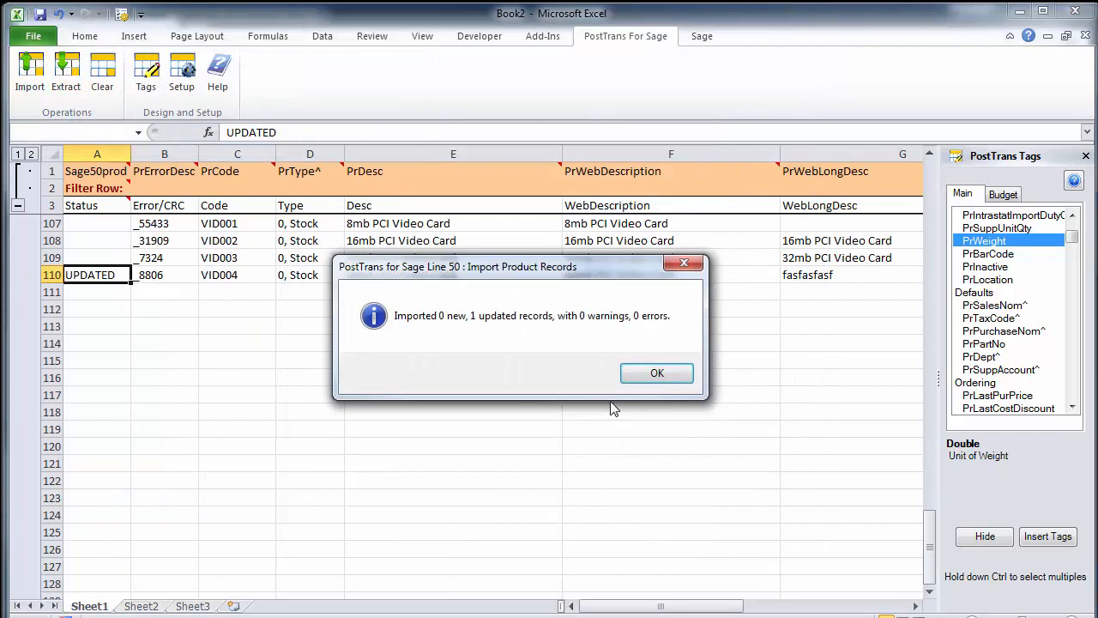
left_click(652, 375)
left_click(353, 273)
left_click(371, 257)
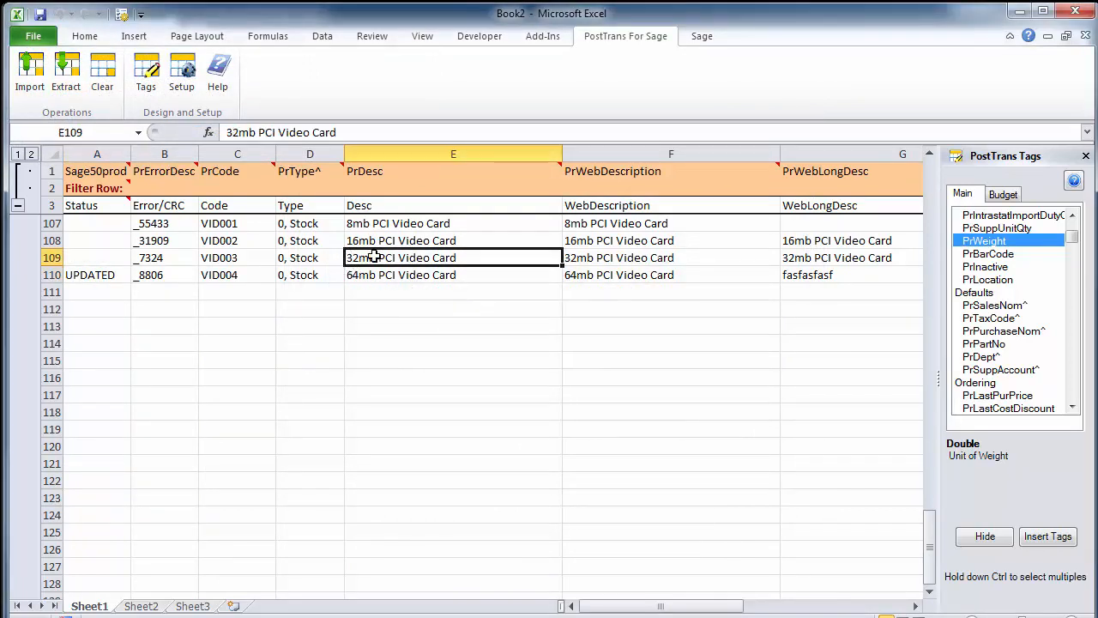
Switch to Sage 50 Accounts, reopen the VID004 product record and view its web details
key("alt+Tab")
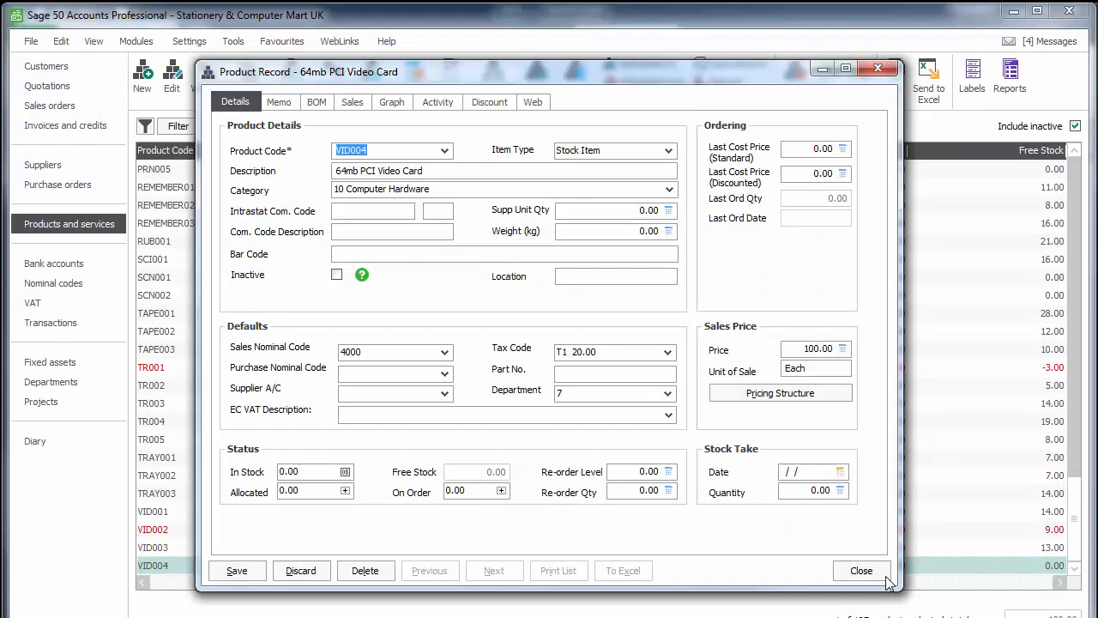
left_click(886, 579)
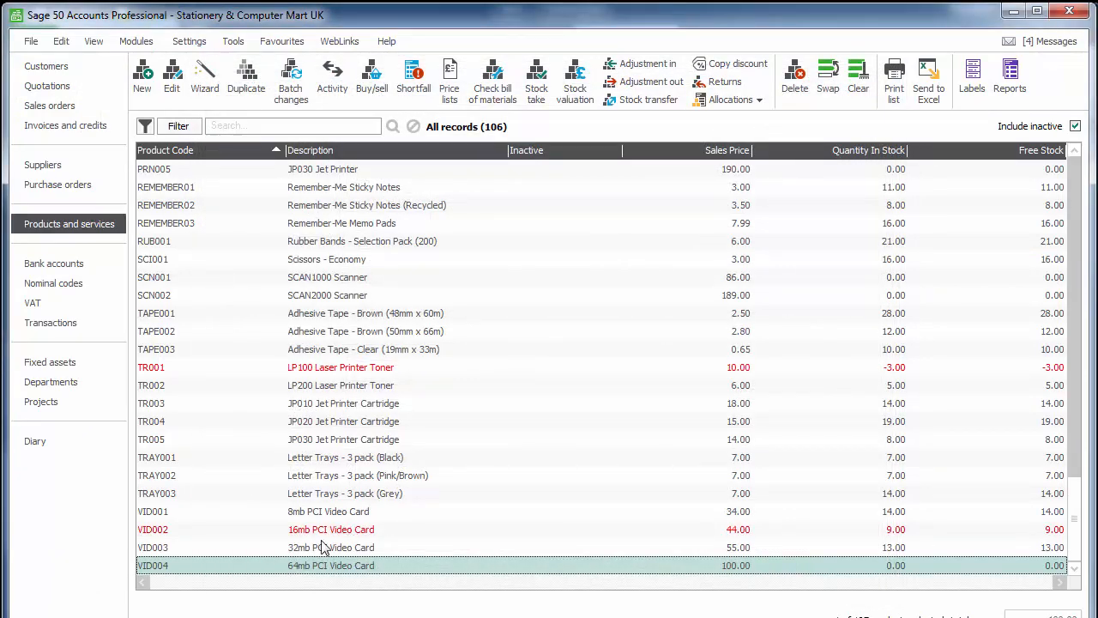
double_click(188, 566)
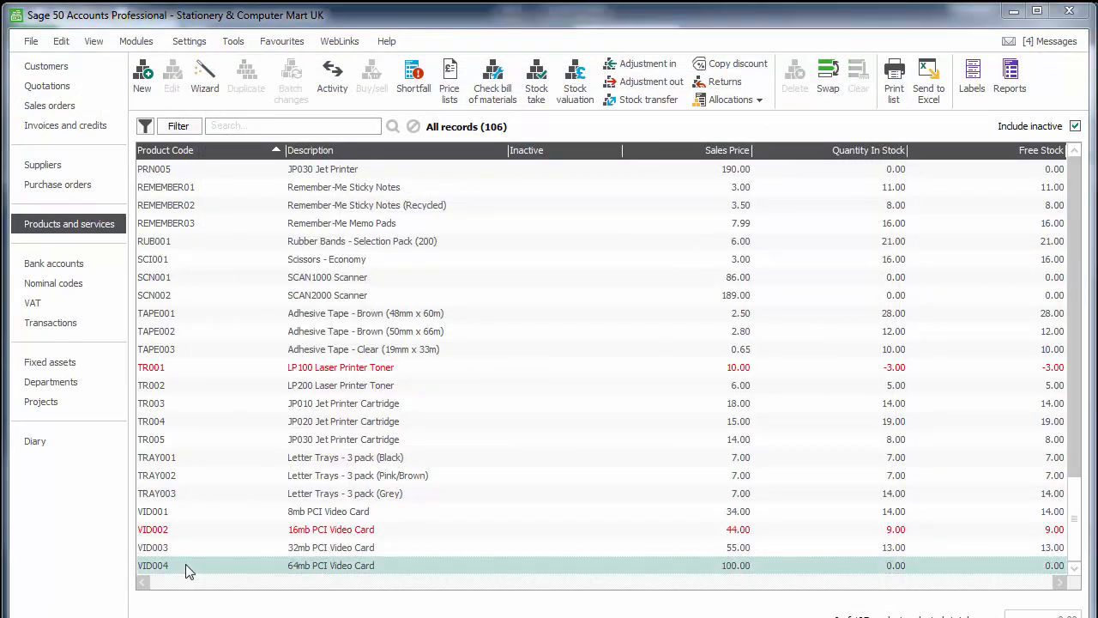
left_click(532, 102)
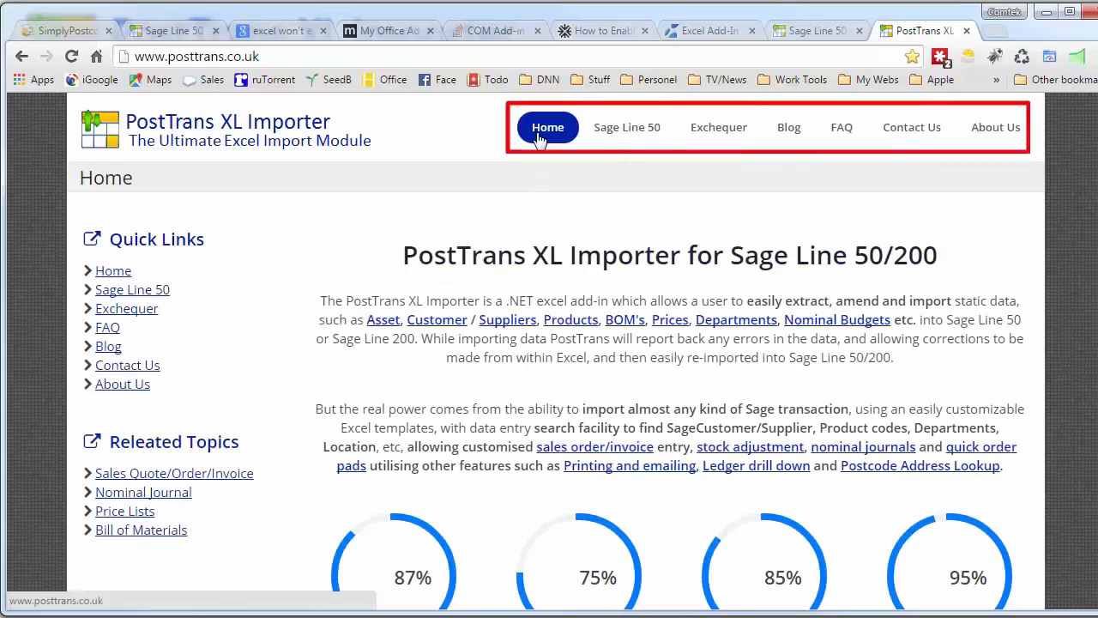
Read the toolbar and template guide on the Sage Line 50 Training page of the PostTrans website
mouse_move(608, 135)
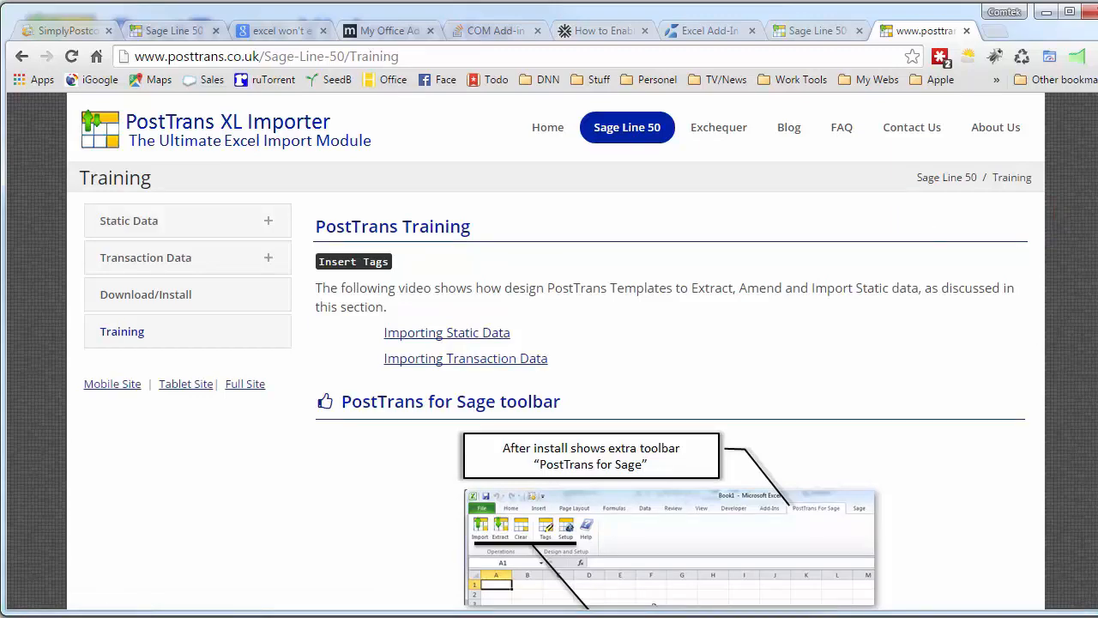
scroll(549, 386, "down", 15)
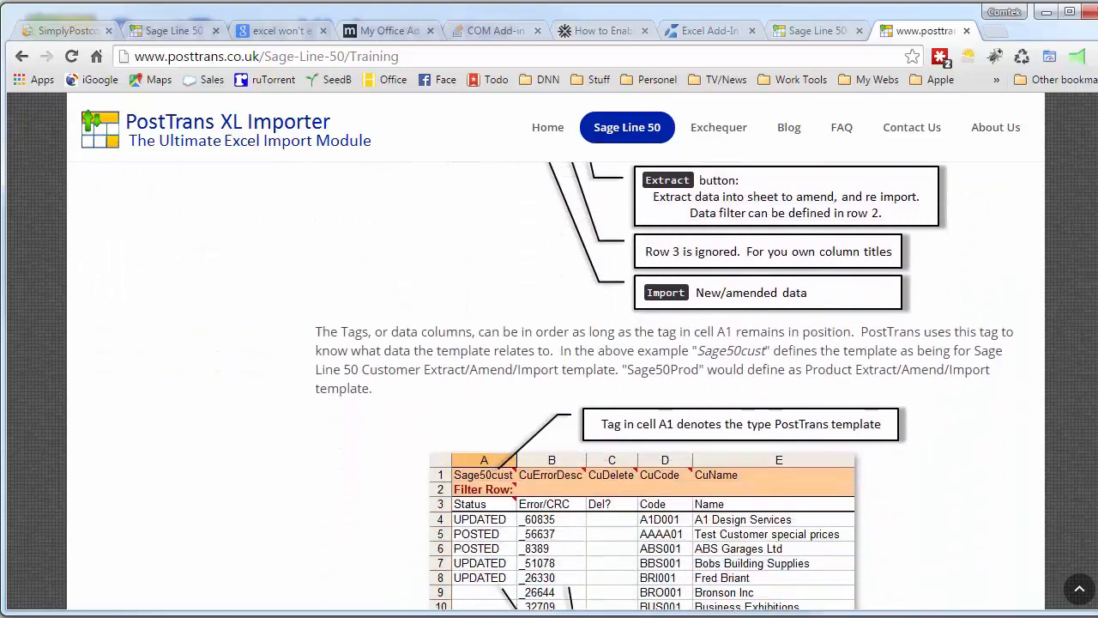
scroll(549, 386, "down", 2)
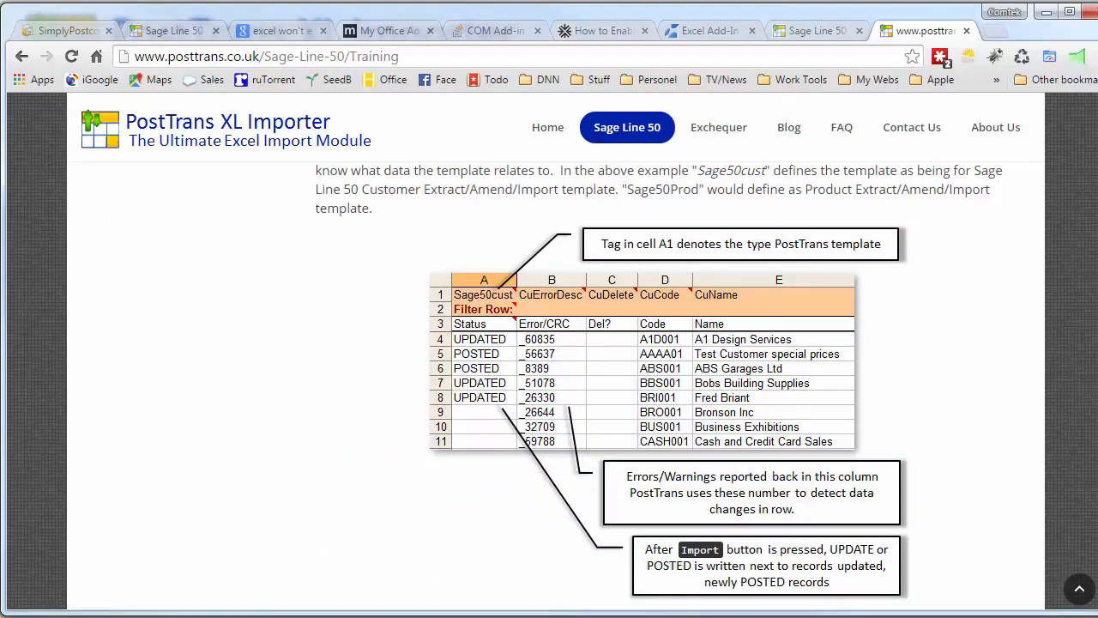
Open the PostTrans blog and skim through its articles on Sage Line 50 features
left_click(787, 137)
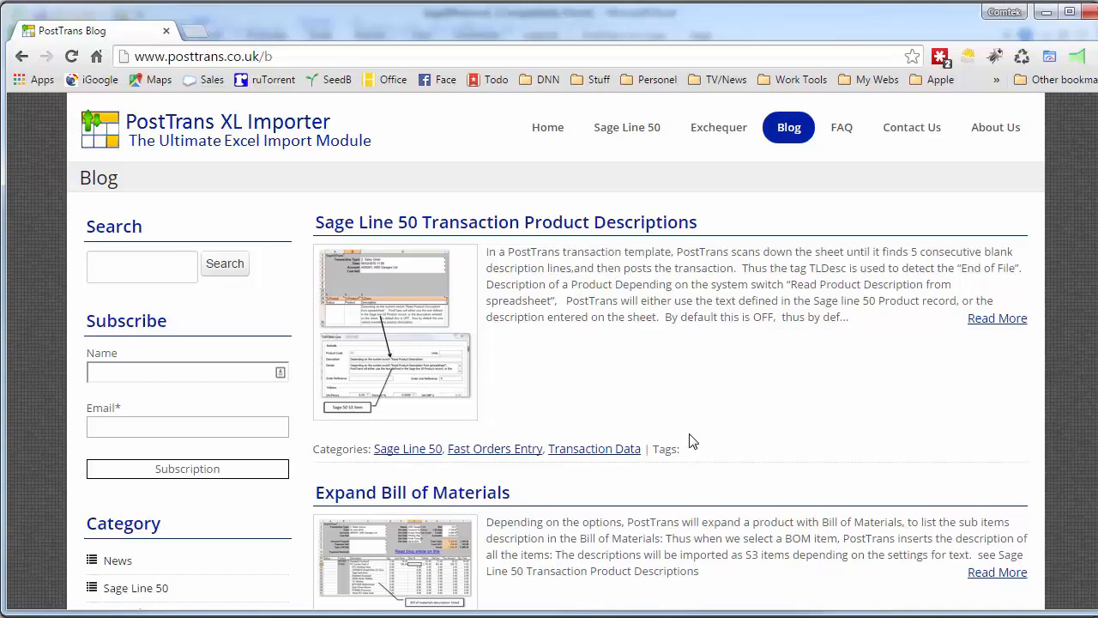
scroll(694, 441, "down", 3)
scroll(645, 417, "down", 3)
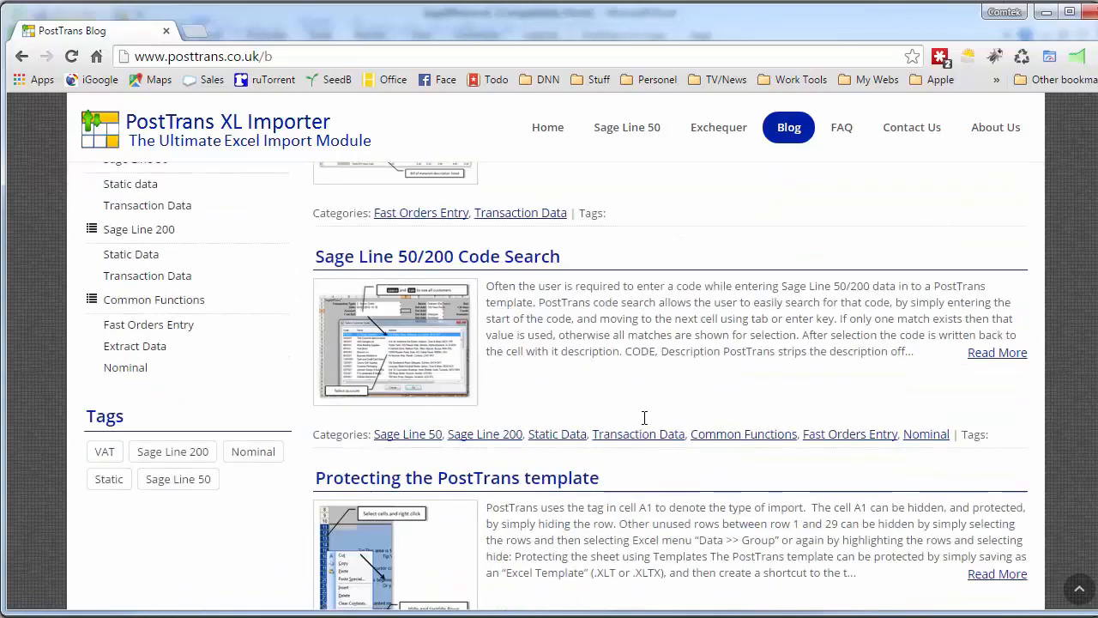
scroll(678, 434, "down", 4)
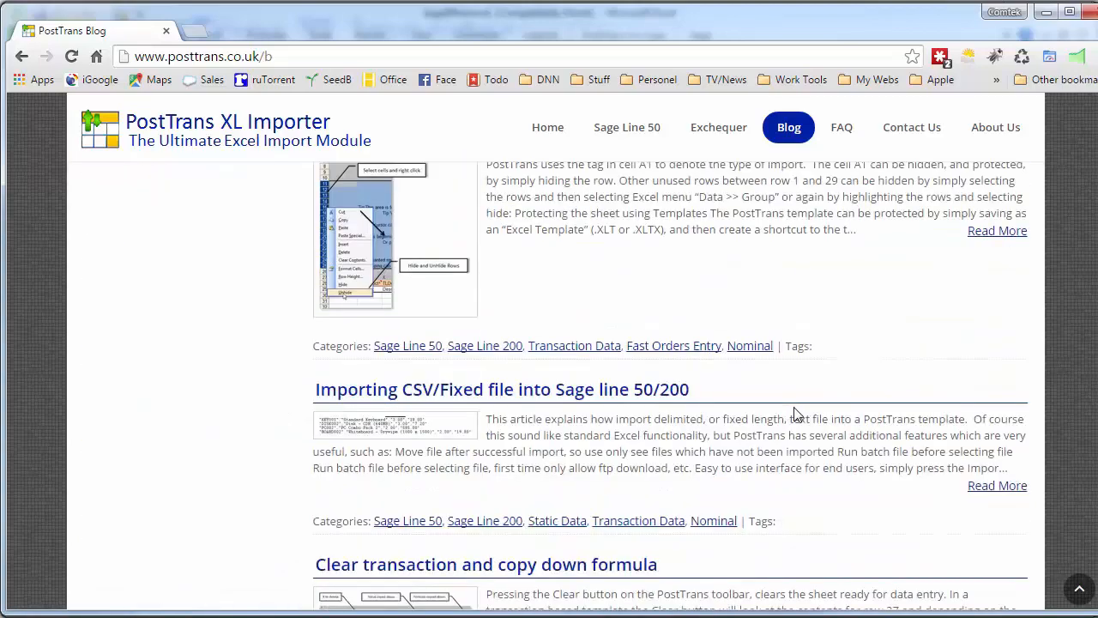
scroll(794, 415, "down", 7)
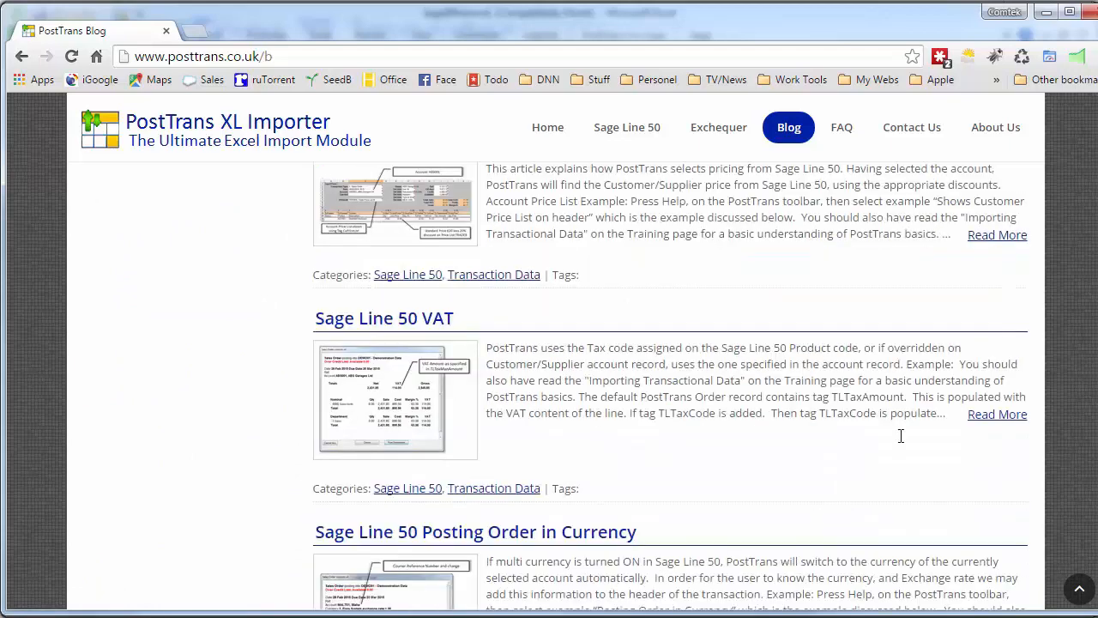
scroll(901, 436, "down", 2)
scroll(873, 450, "down", 1)
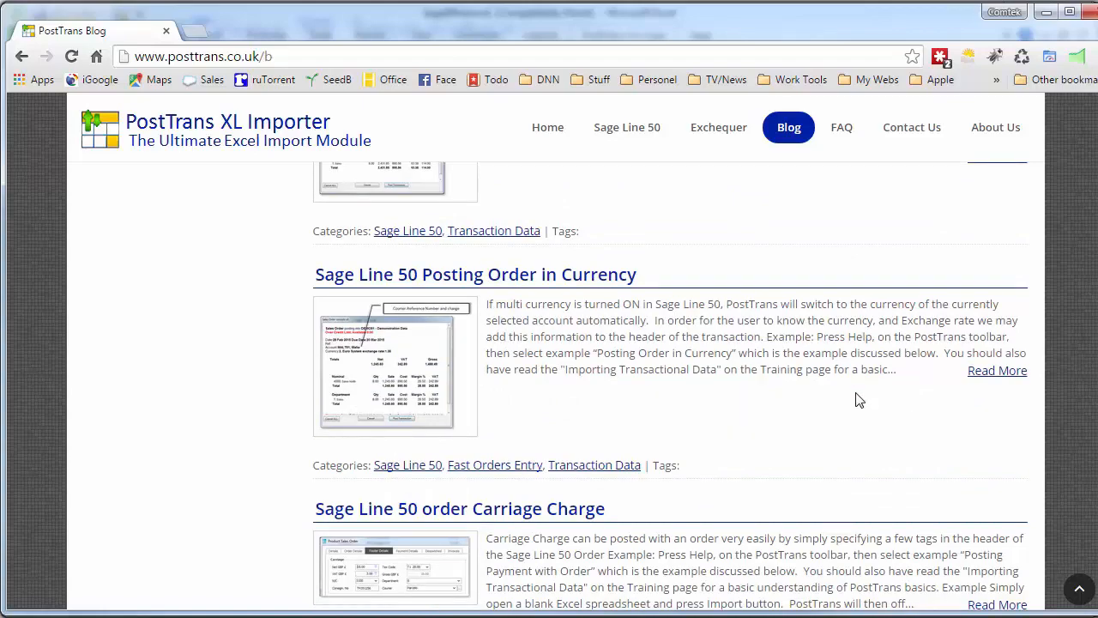
scroll(858, 400, "up", 15)
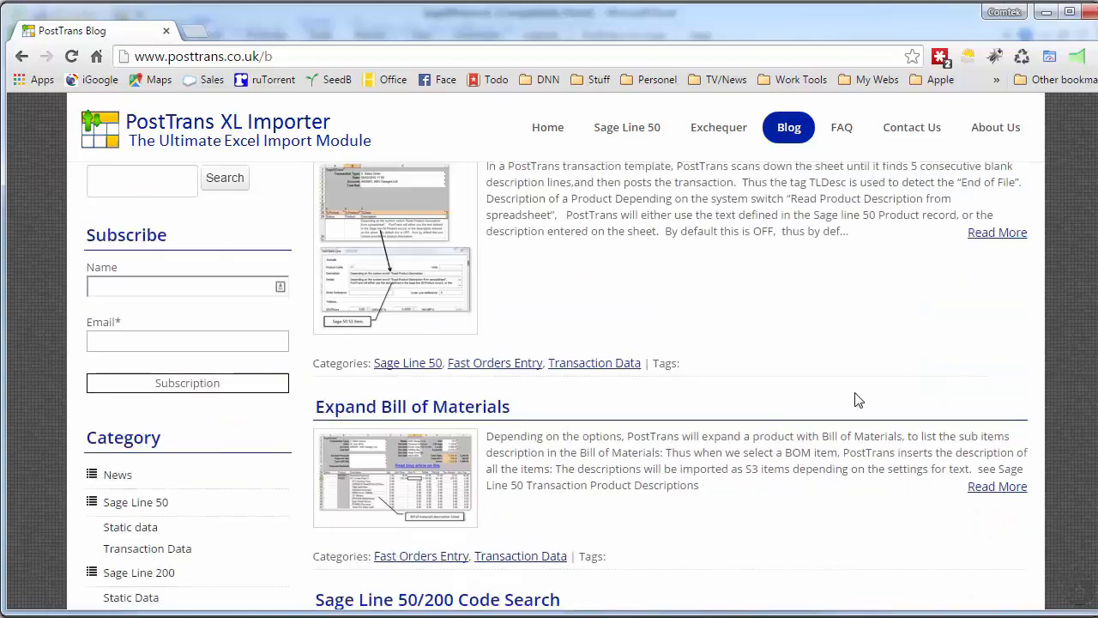
Switch to Excel's Sage50trans.xls, check the TLDesc tag description and open its linked article, How Descriptions are Imported
key("alt+Tab")
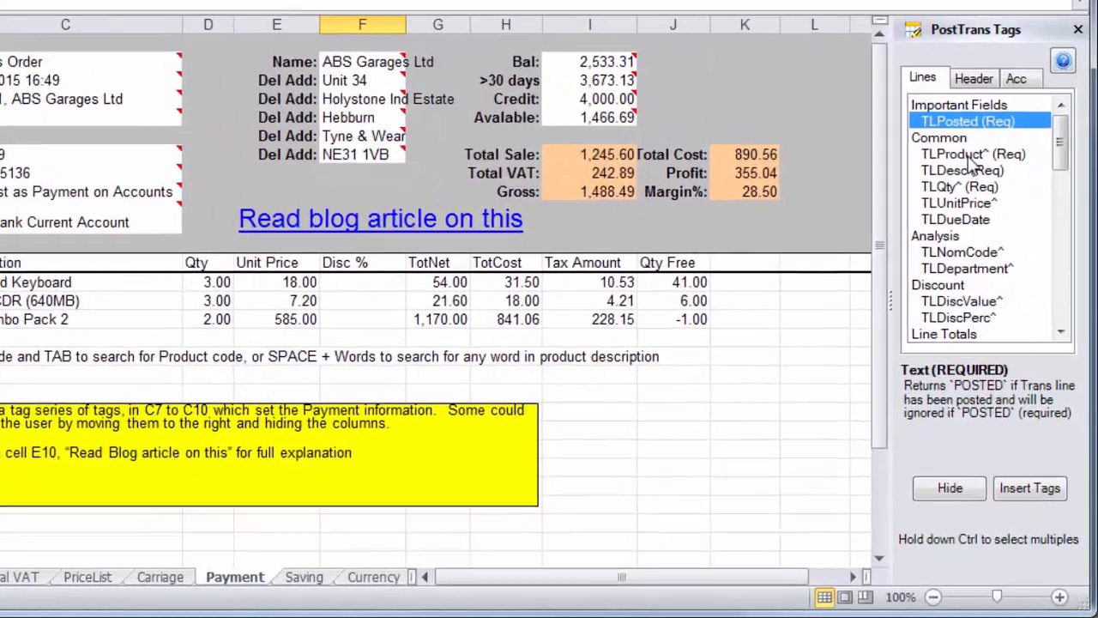
left_click(995, 254)
left_click(997, 268)
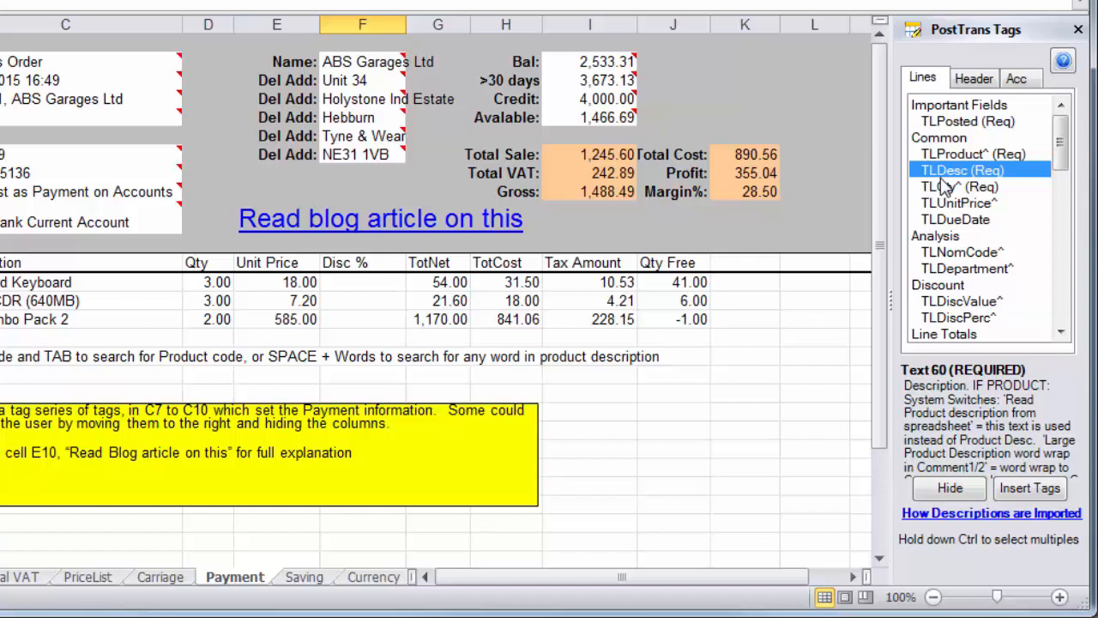
left_click(977, 514)
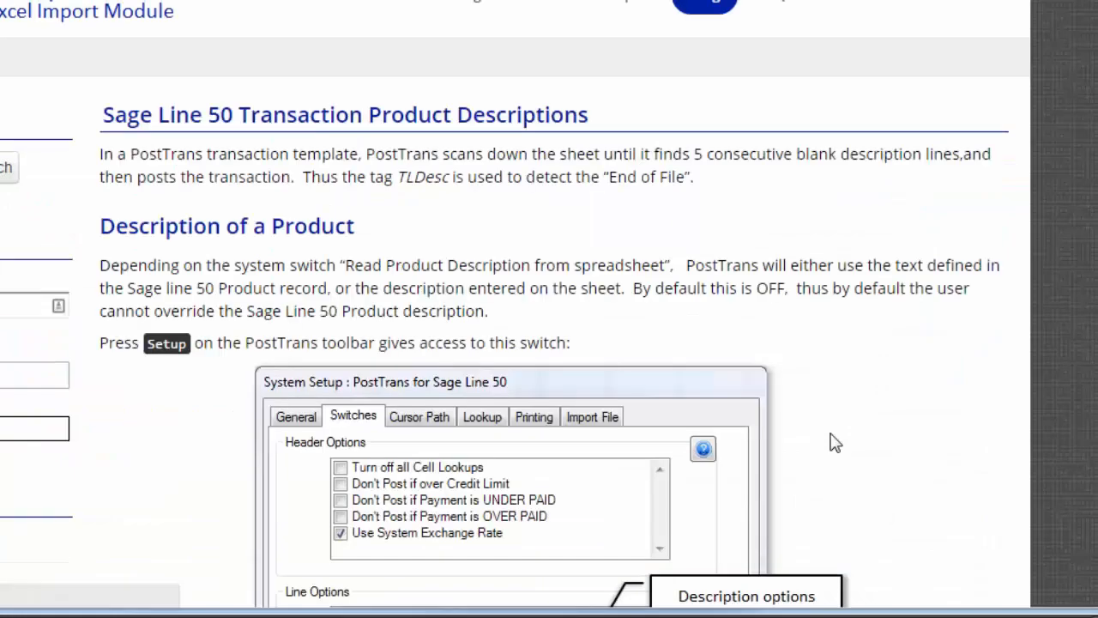
Read through the Sage Line 50 Transaction Product Descriptions article, including its word wrap instructions
scroll(869, 452, "down", 10)
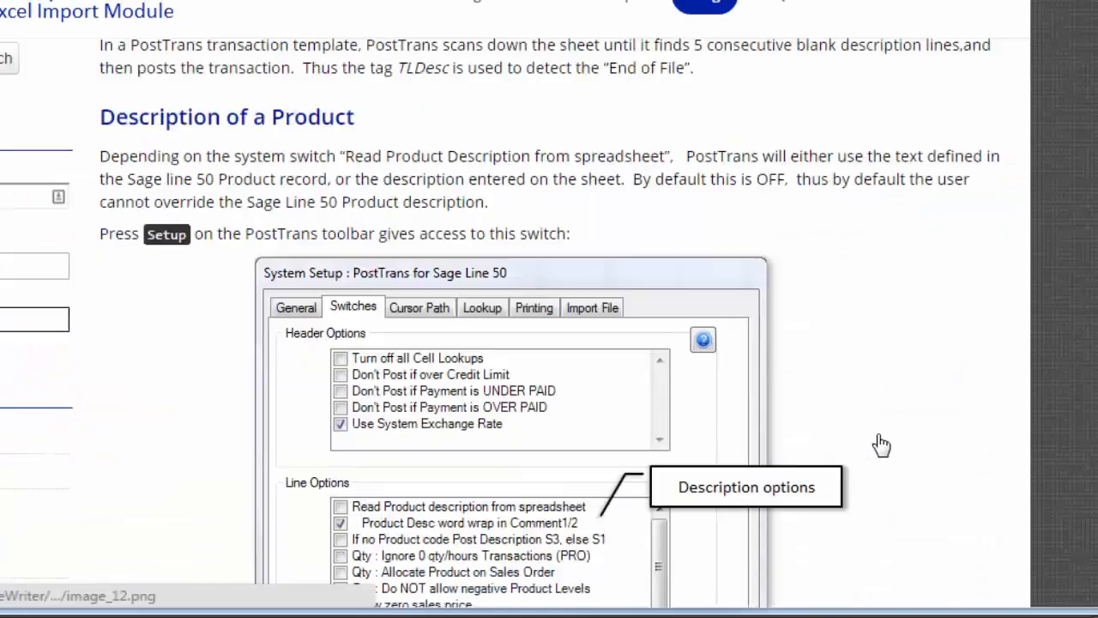
scroll(881, 444, "down", 8)
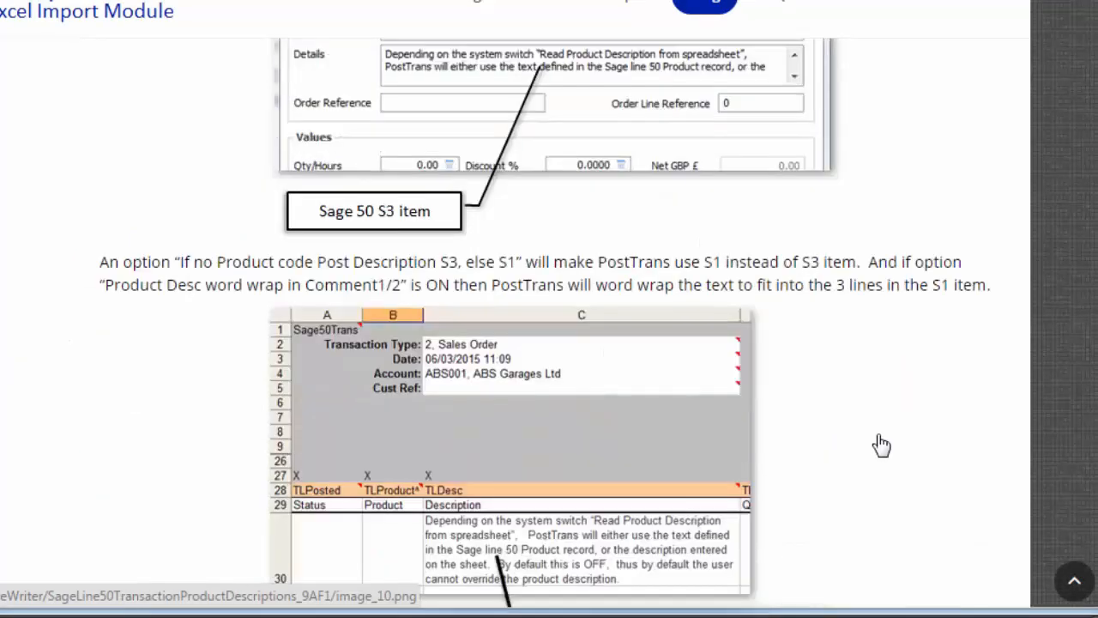
scroll(882, 444, "down", 8)
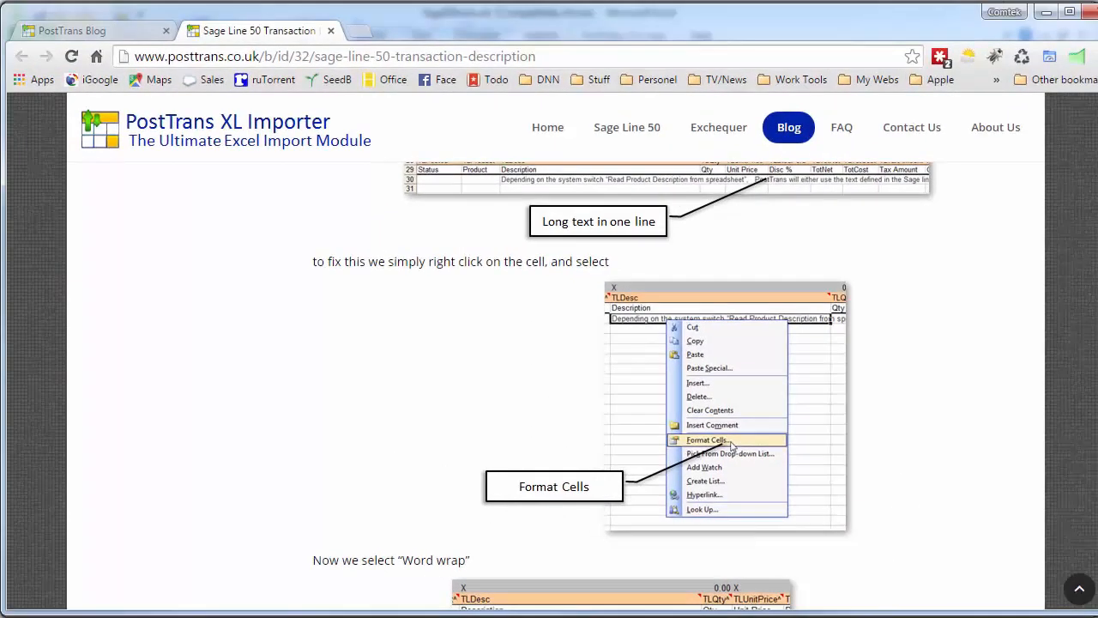
Return to Excel, review the PostTrans help topics and example templates, select Training on Transactional templates, and close the help
key("alt+Tab")
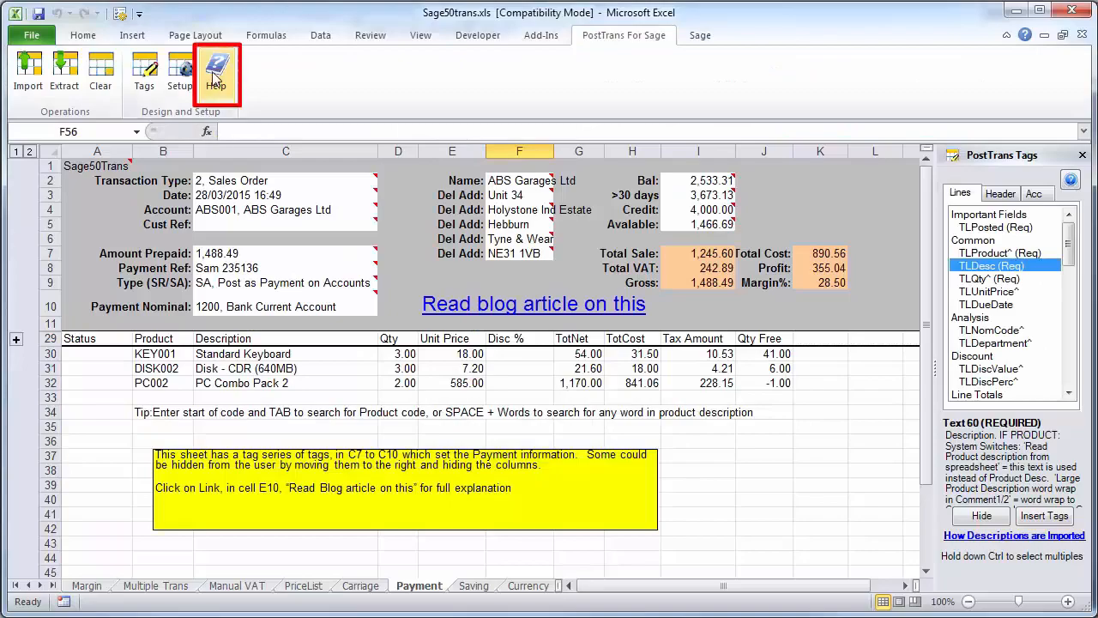
left_click(215, 76)
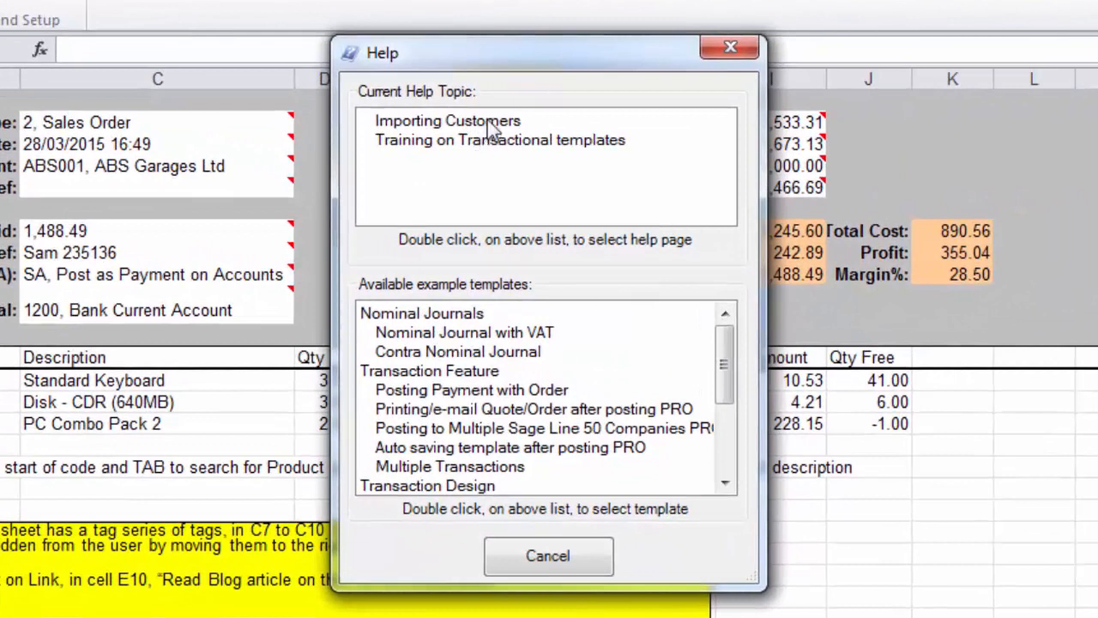
left_click(486, 142)
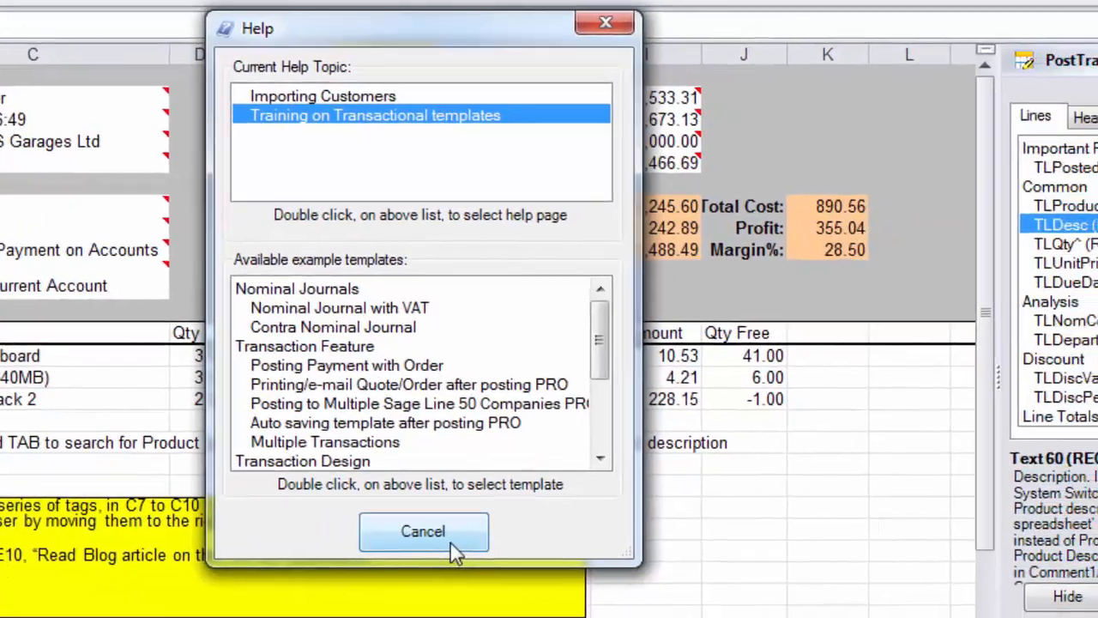
left_click(452, 549)
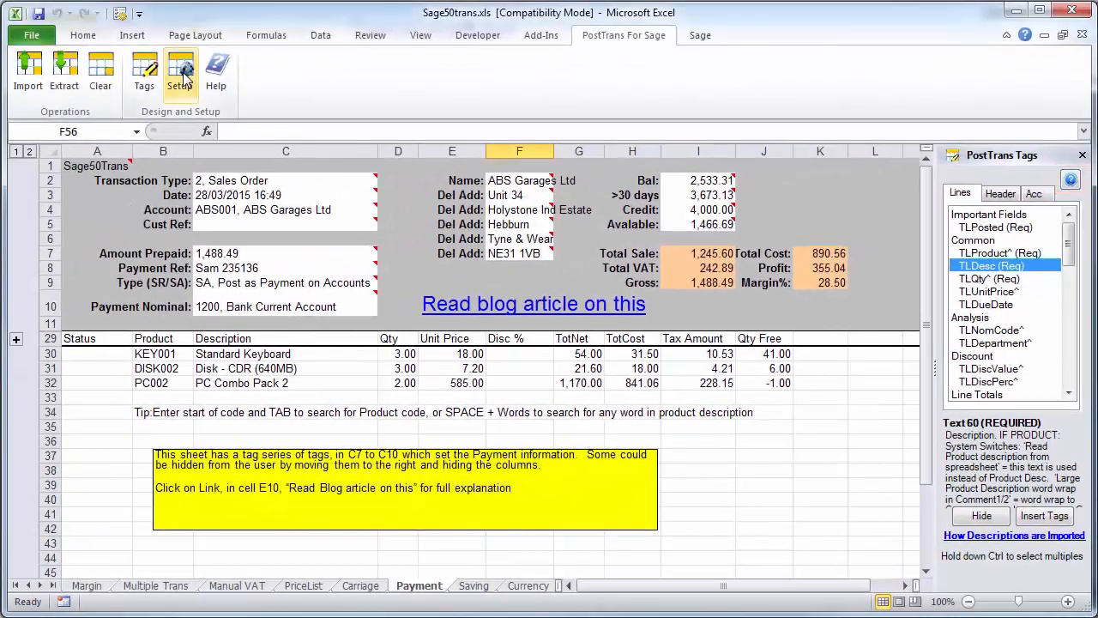
Open the PostTrans System Setup and view the Cursor Path settings for the header and line order
left_click(182, 75)
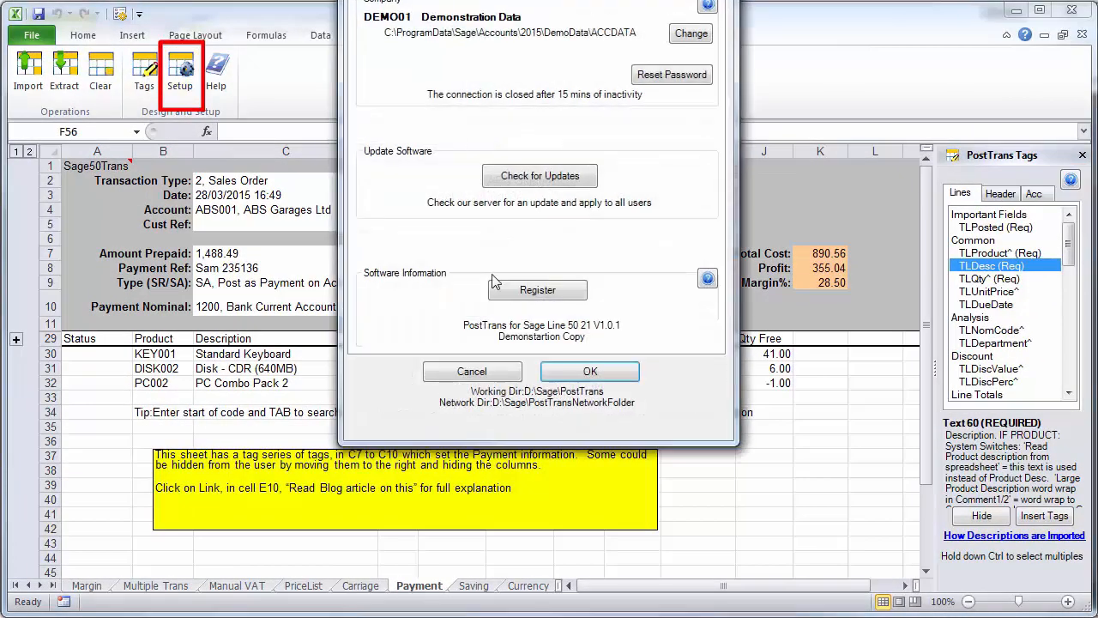
left_click_drag(628, 0, 612, 81)
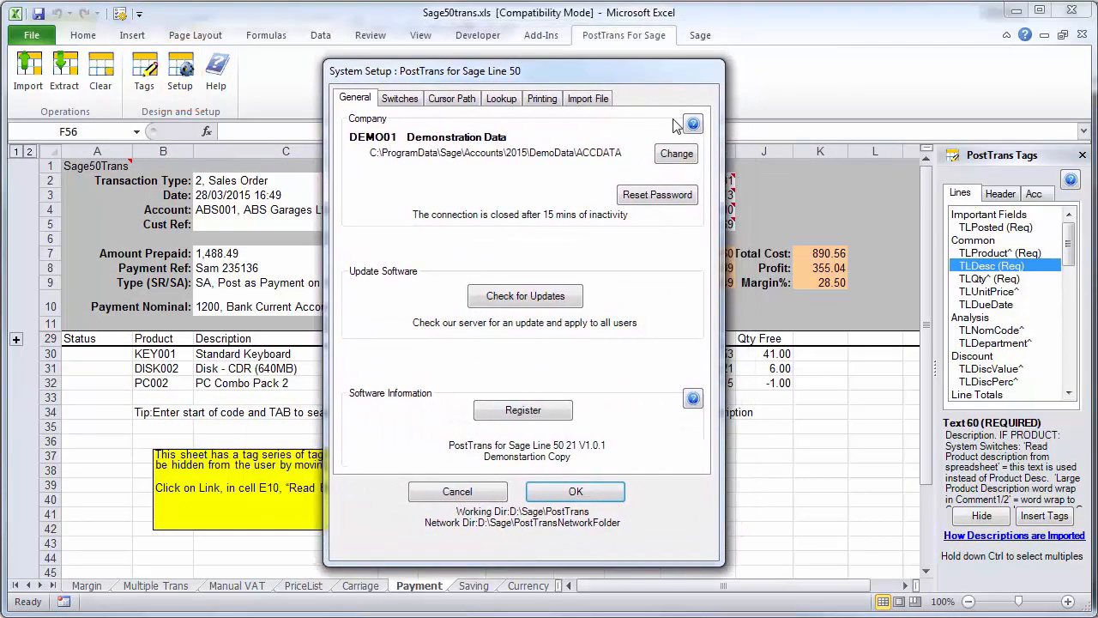
left_click(455, 101)
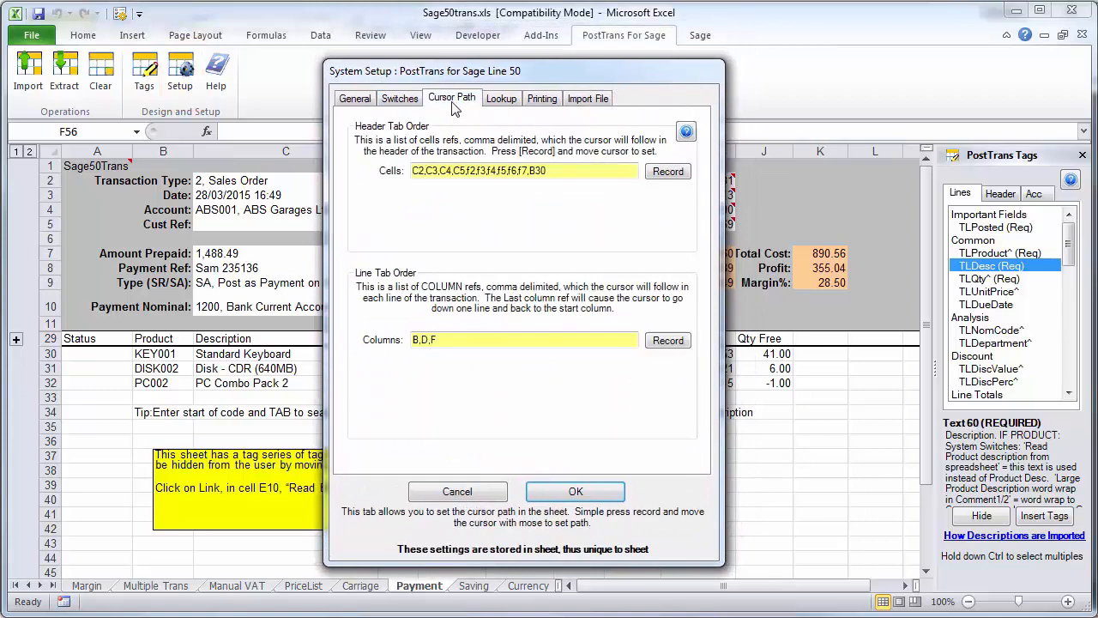
Open the help article on setting the cursor path, cancel the System Setup, and read through the article's example
left_click(686, 131)
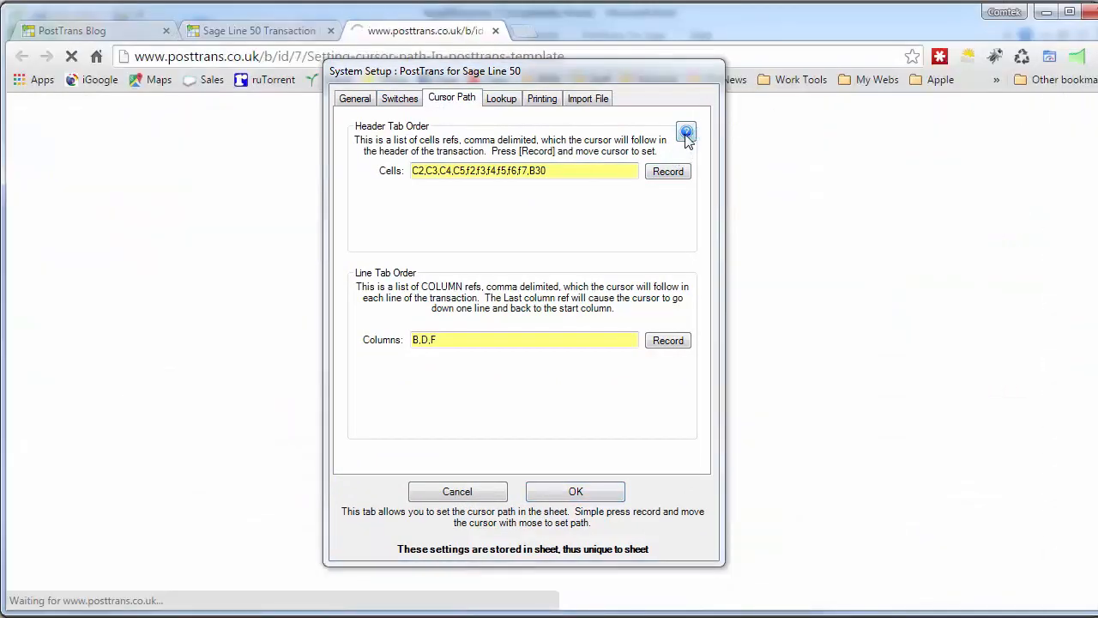
left_click(480, 498)
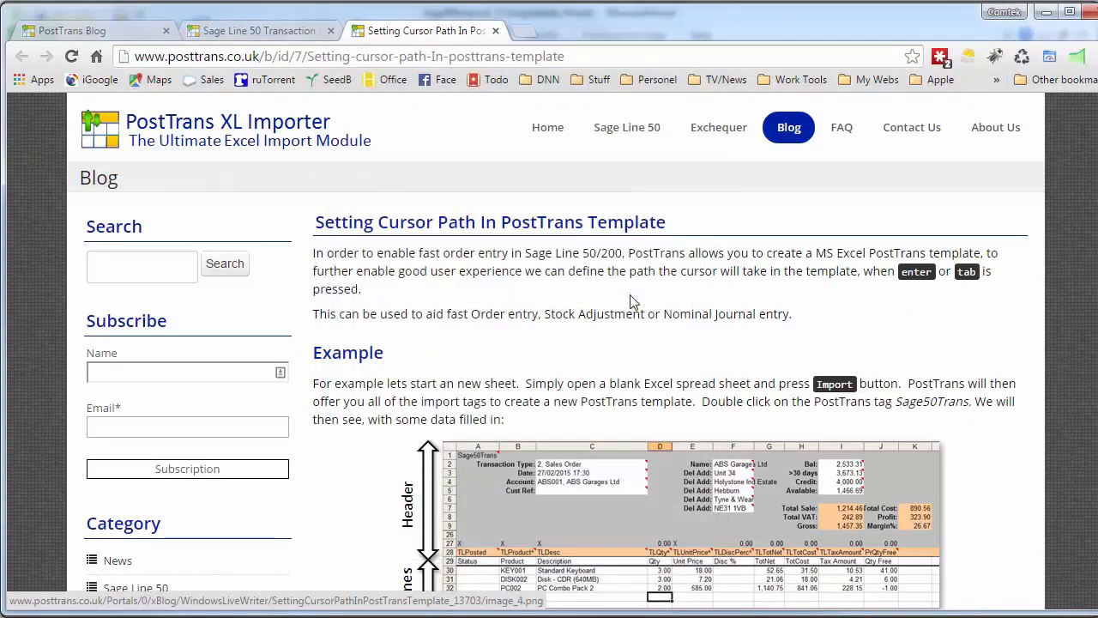
scroll(738, 459, "down", 2)
scroll(738, 459, "down", 6)
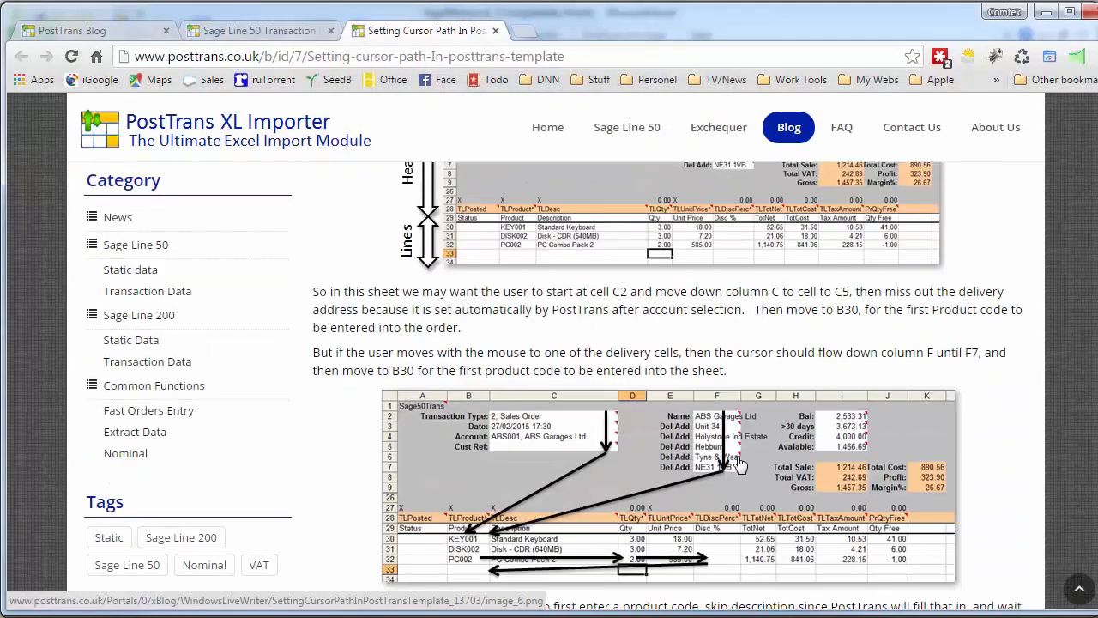